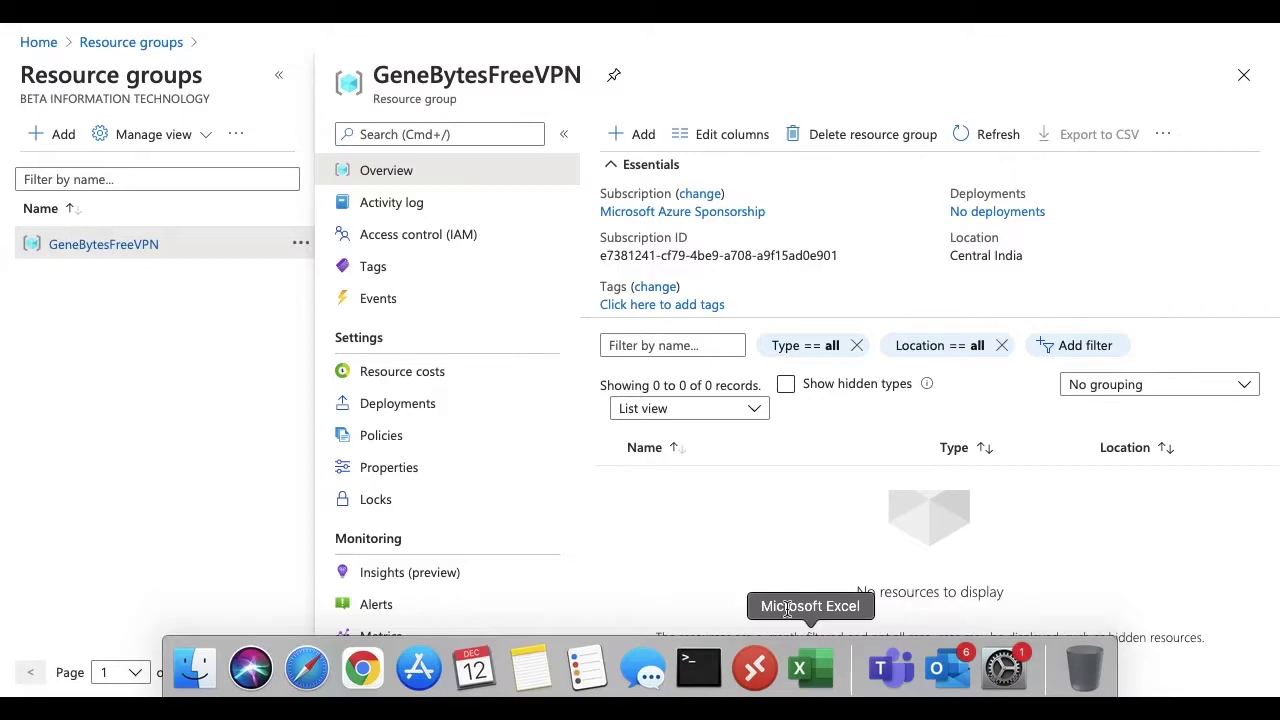
- Search the Marketplace for OpenVPN and start creating a VM from OpenVPN Access Server
click(640, 138)
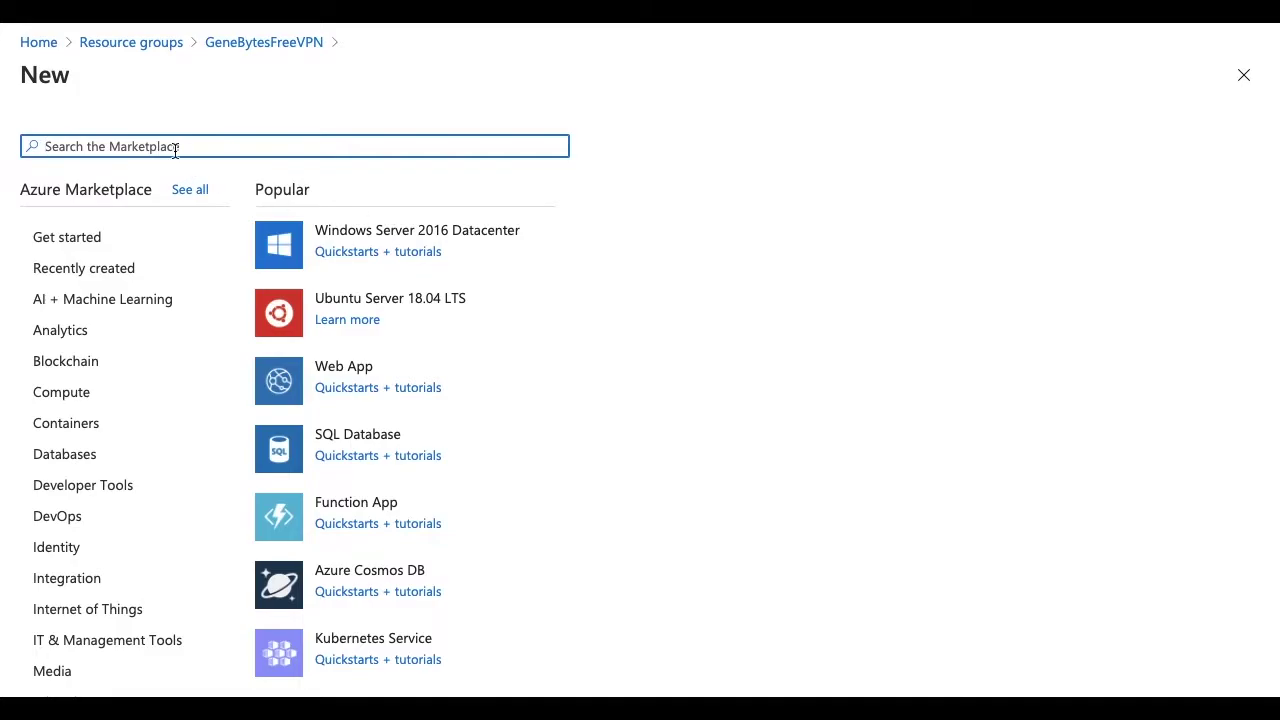
text(OpenV)
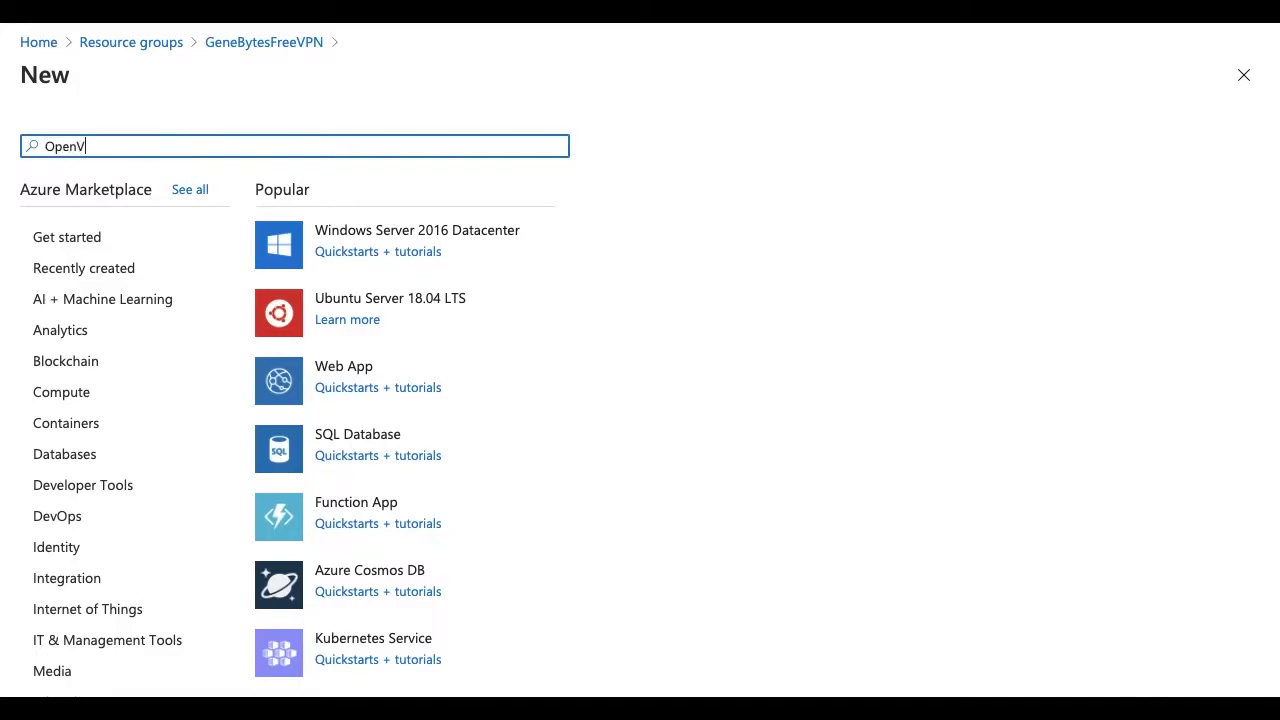
text(PB)
key(BackSpace)
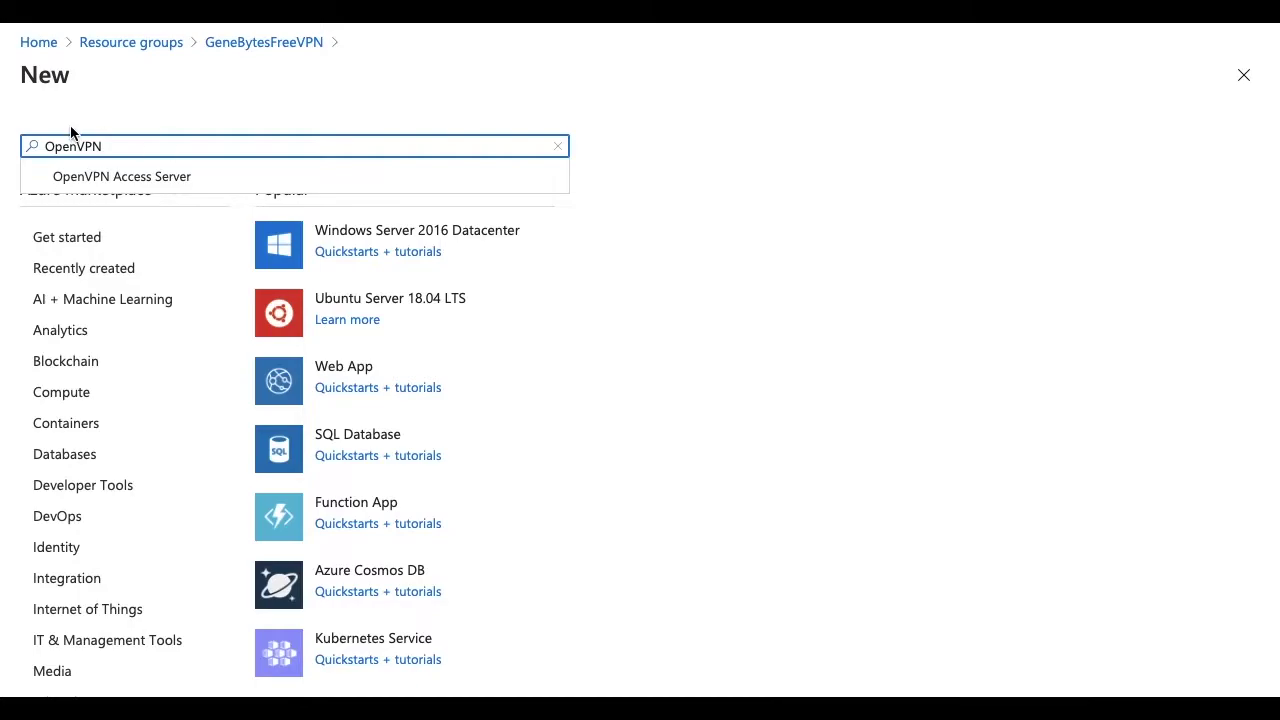
click(140, 177)
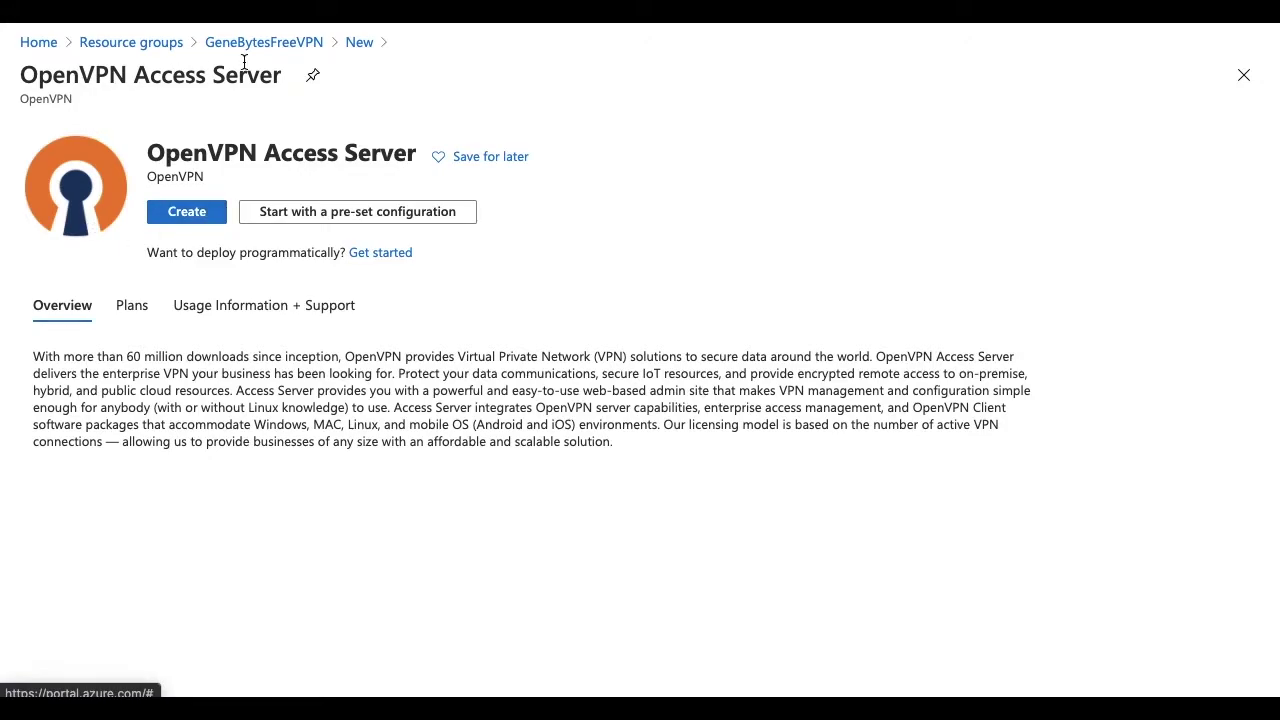
click(187, 211)
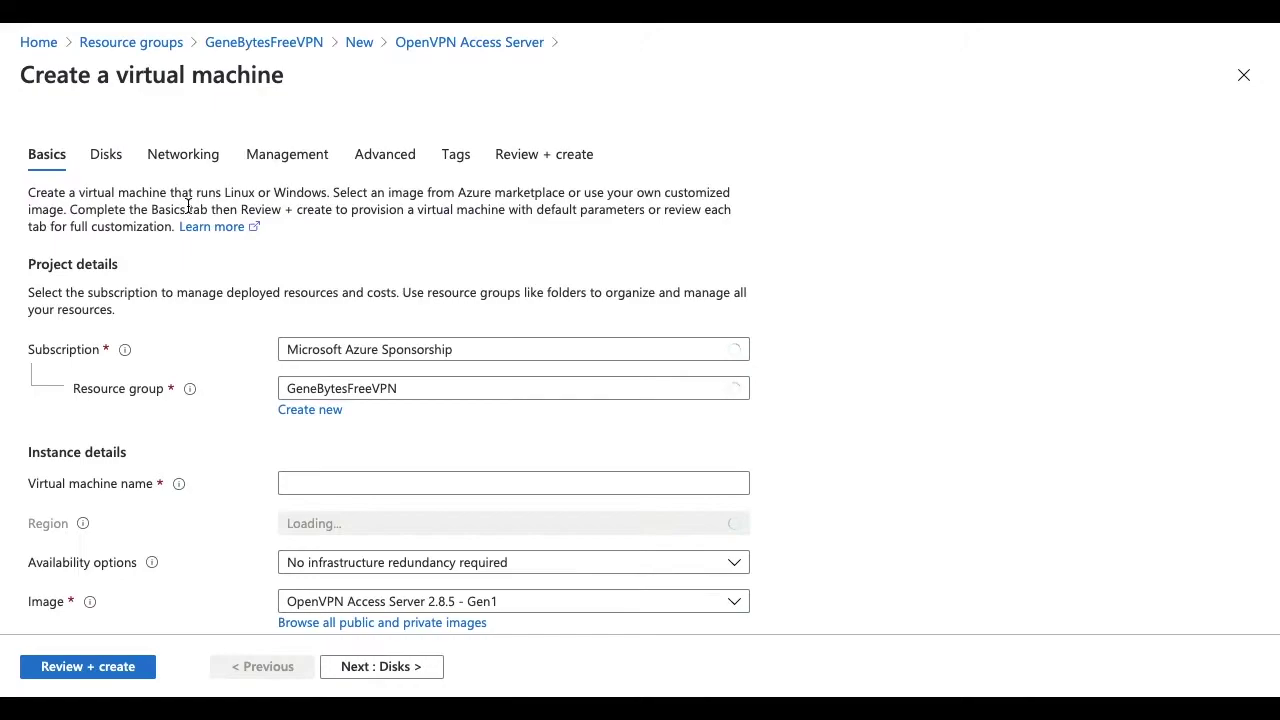
- Name the VM GeneByteVPNserver and set its region to (Asia Pacific) Central India
scroll(402, 365, down, 2)
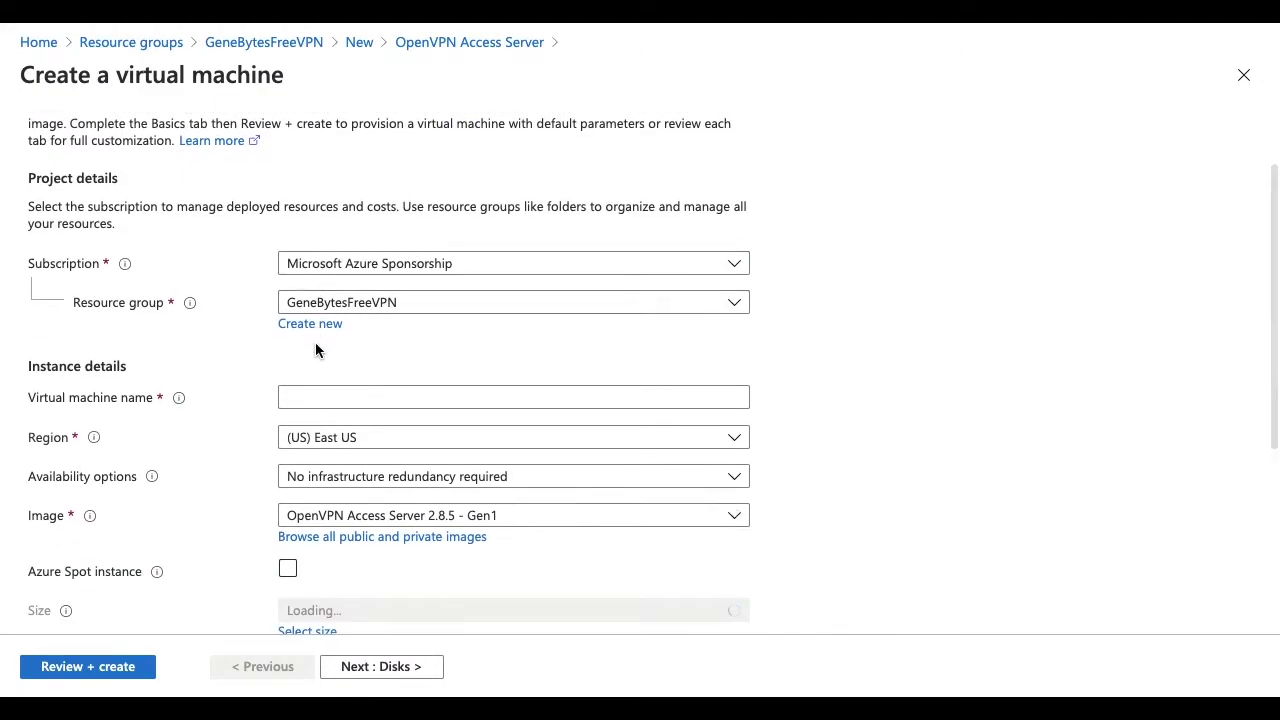
scroll(315, 342, down, 1)
scroll(350, 348, up, 2)
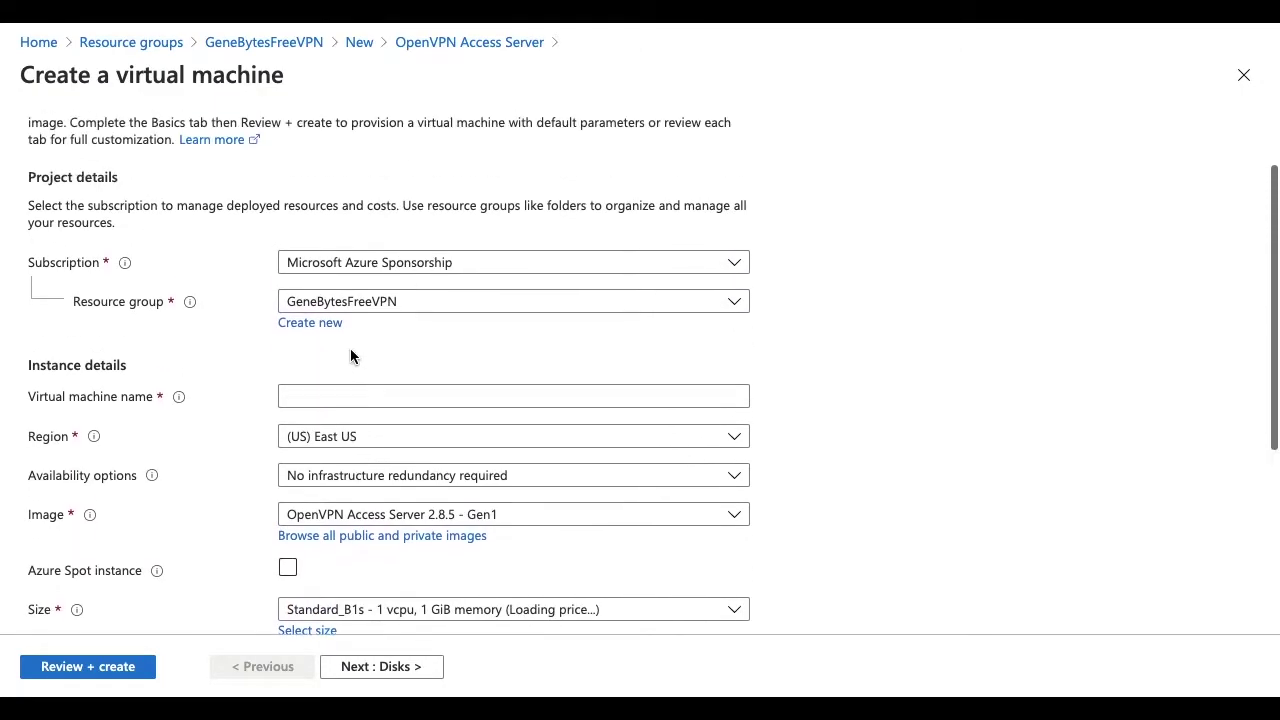
click(312, 390)
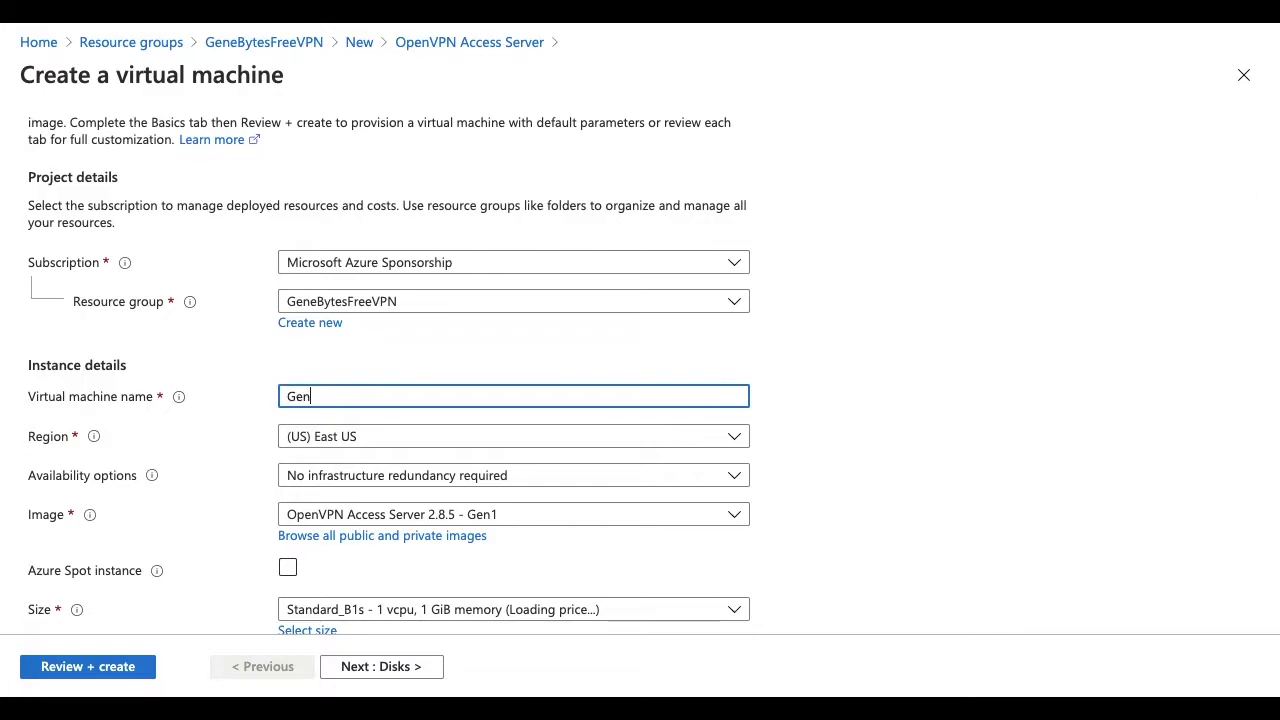
text(GeneByteVPB)
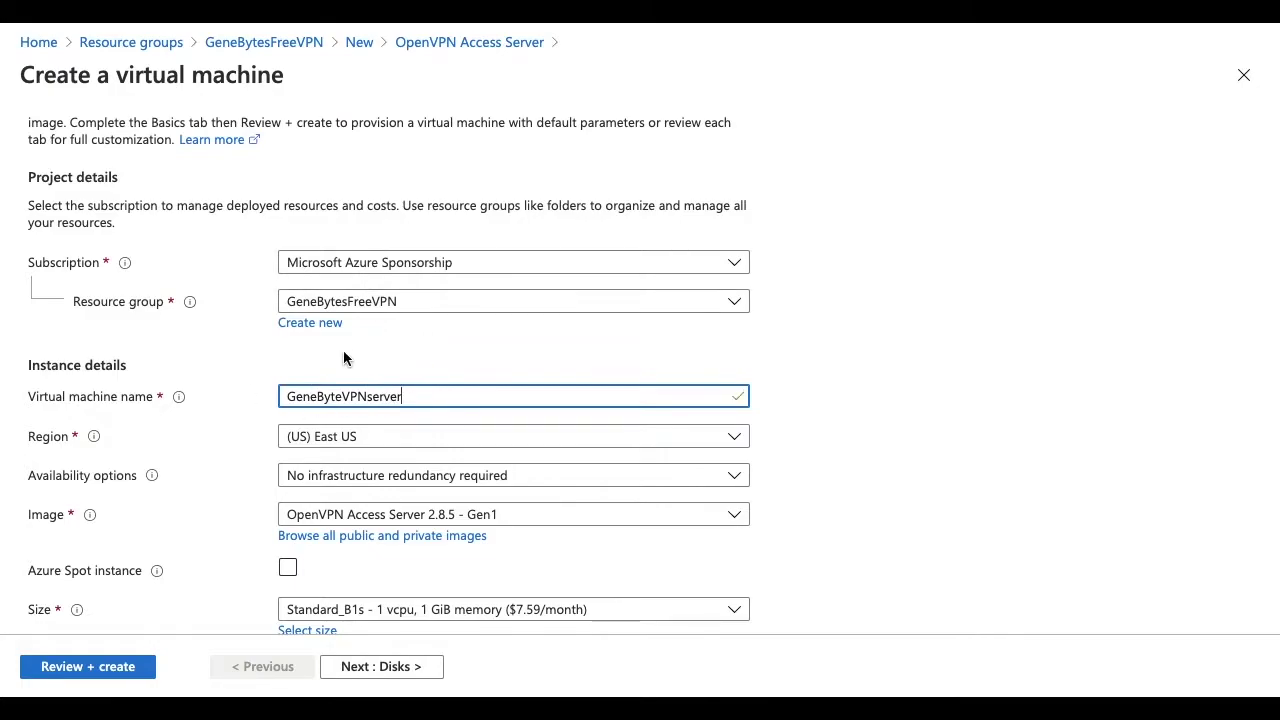
scroll(320, 415, down, 1)
click(335, 405)
text(Central)
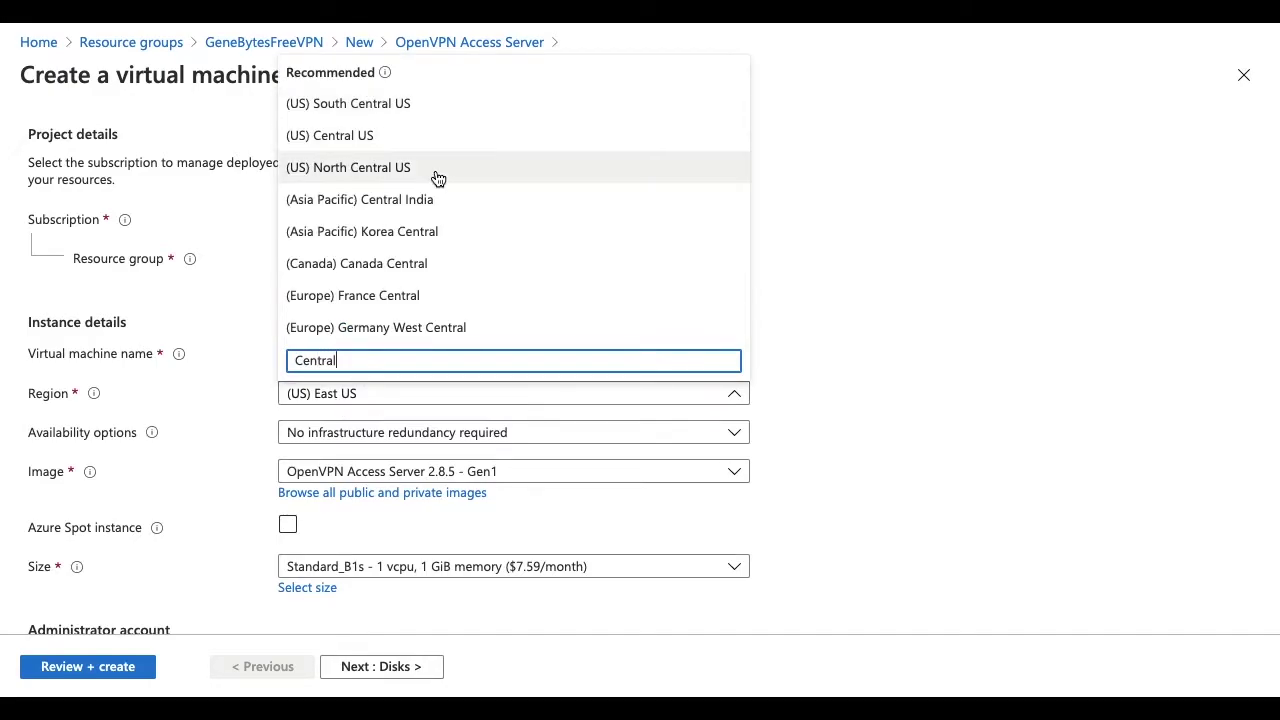
click(426, 200)
- Keep no infrastructure redundancy and choose the Standard_DS1_v2 VM size
scroll(393, 342, down, 2)
scroll(395, 343, down, 1)
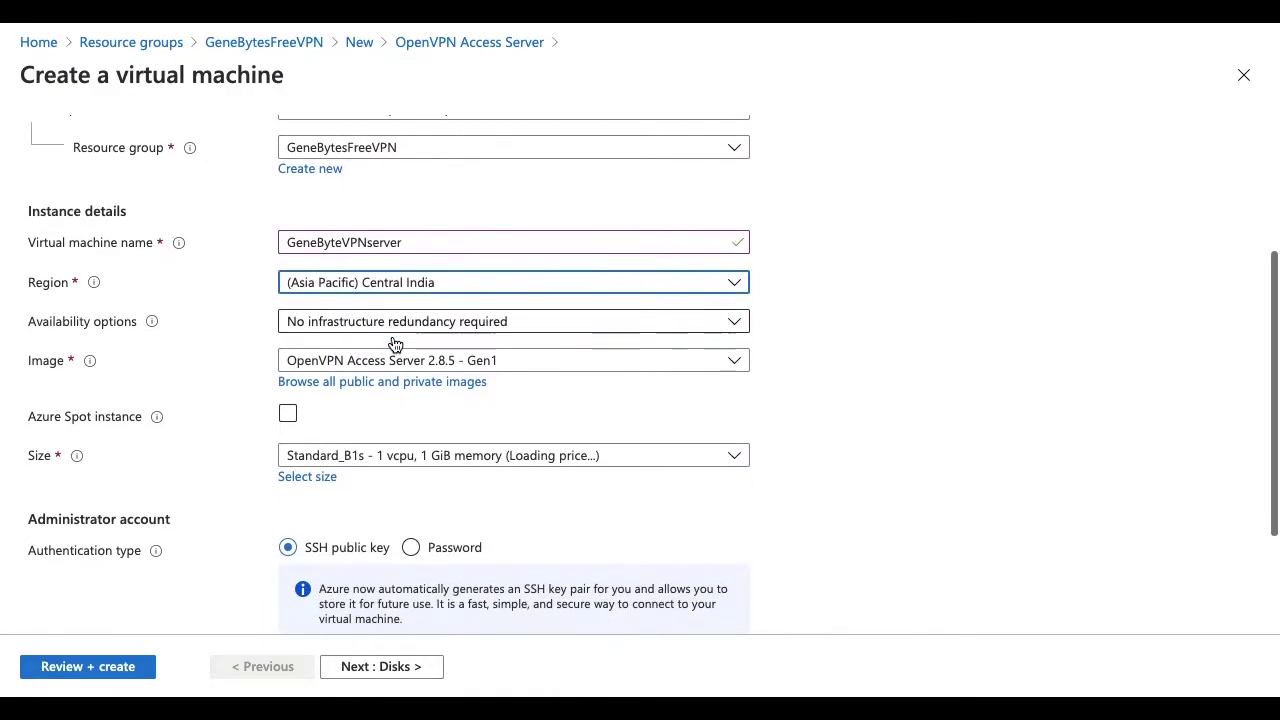
click(389, 322)
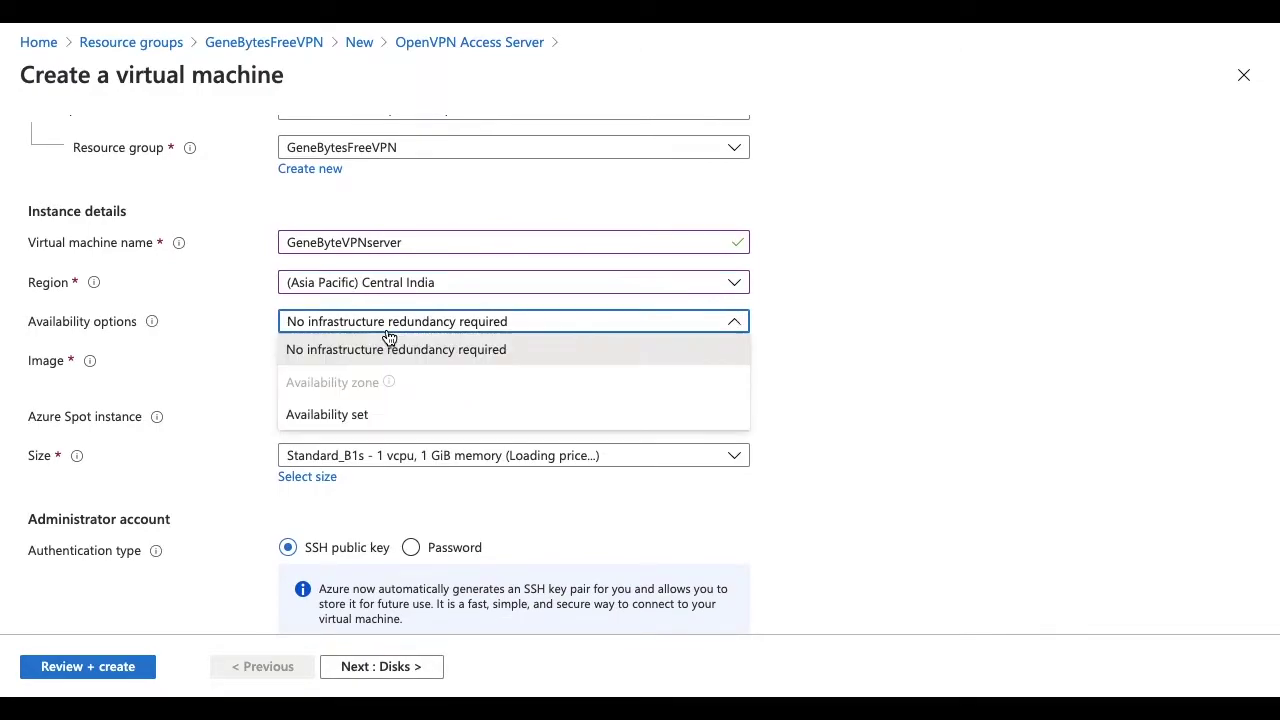
click(389, 345)
scroll(360, 420, down, 2)
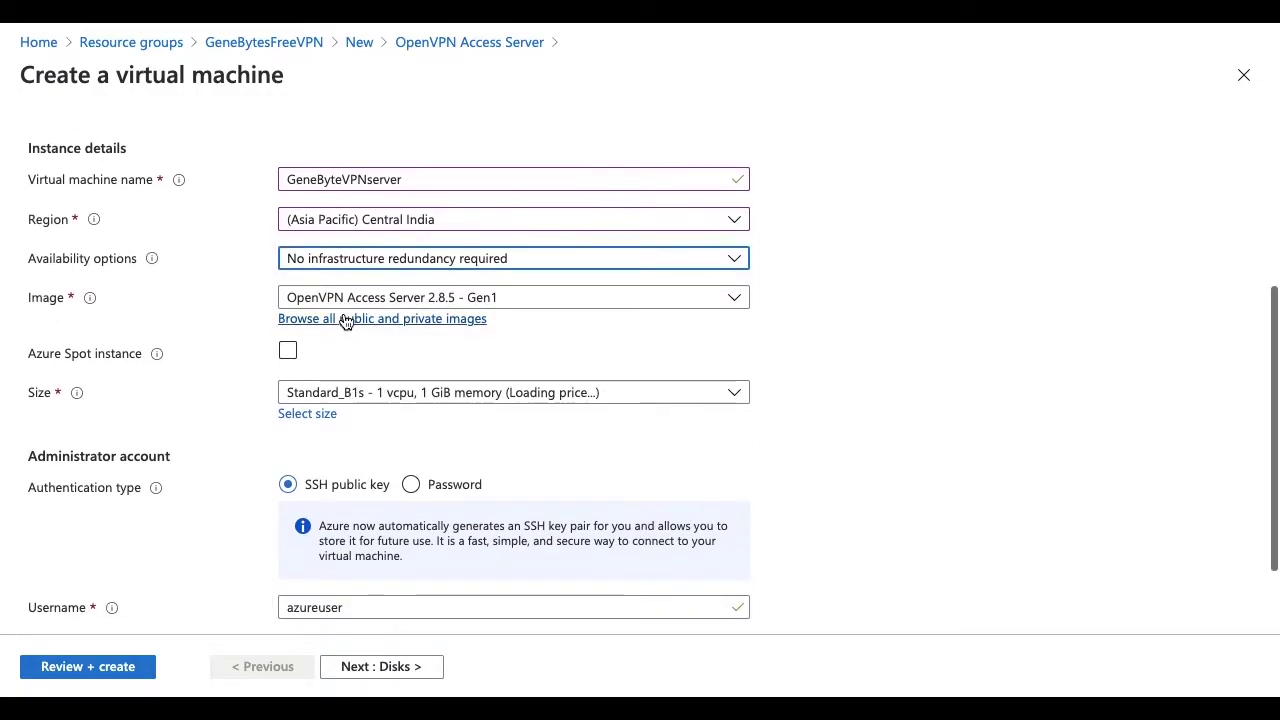
scroll(440, 380, down, 1)
click(388, 346)
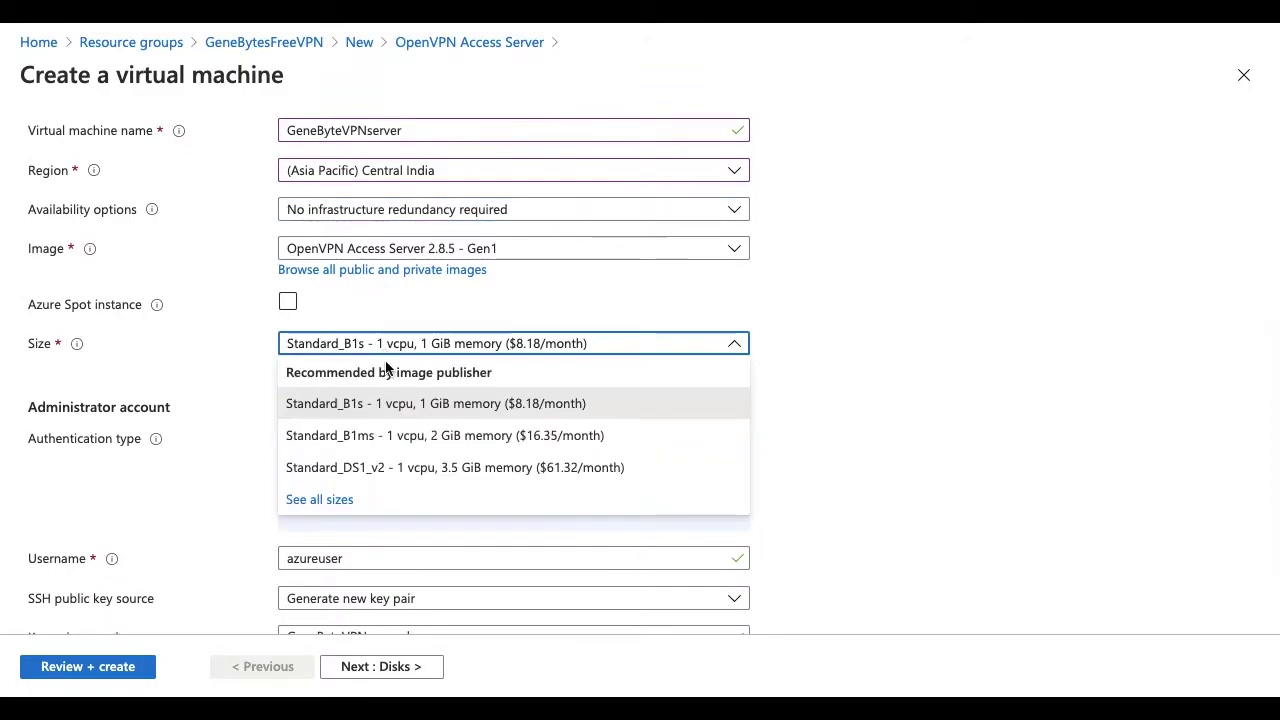
click(388, 470)
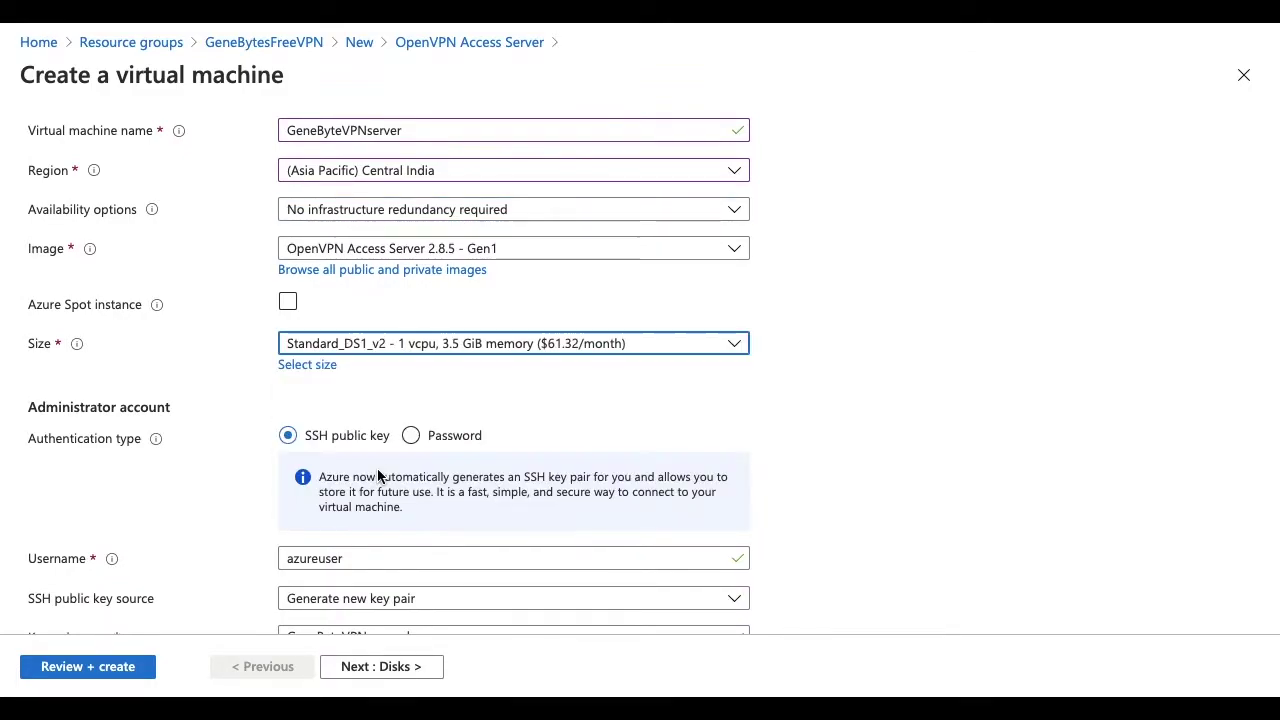
scroll(386, 460, down, 1)
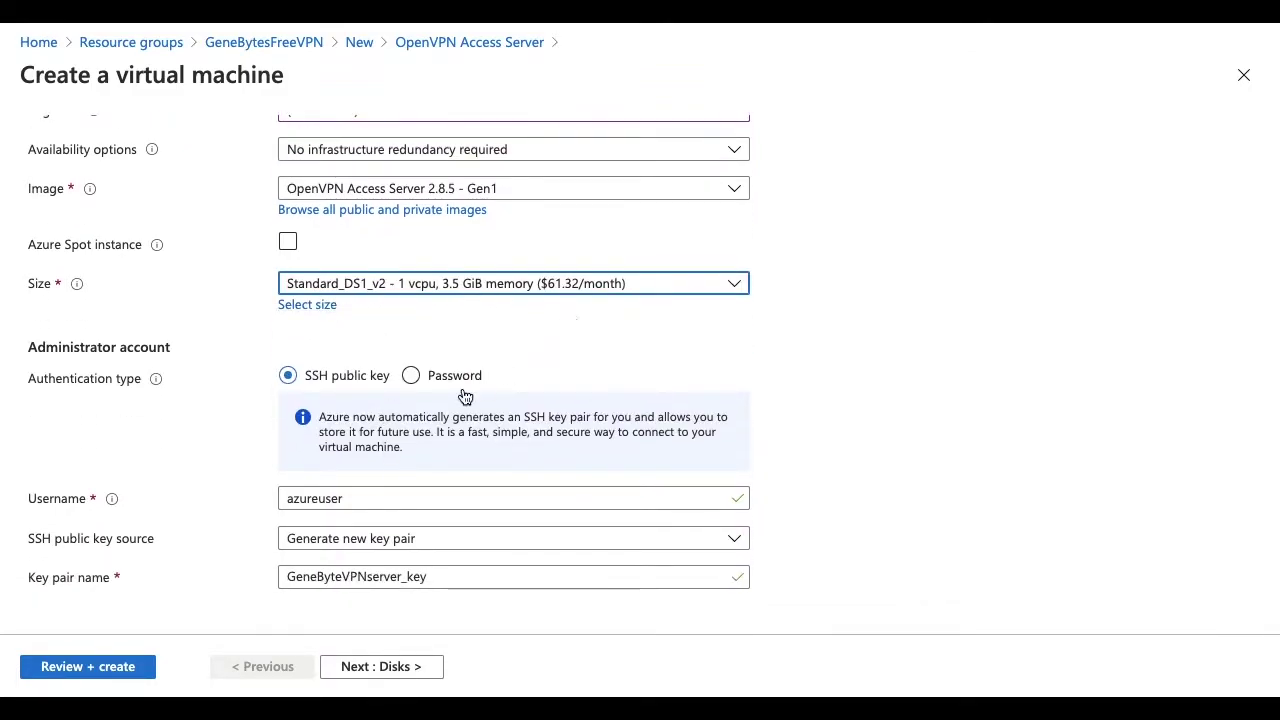
- Switch to password authentication with admin username superadmin, entering and confirming the password
click(412, 377)
scroll(400, 440, down, 1)
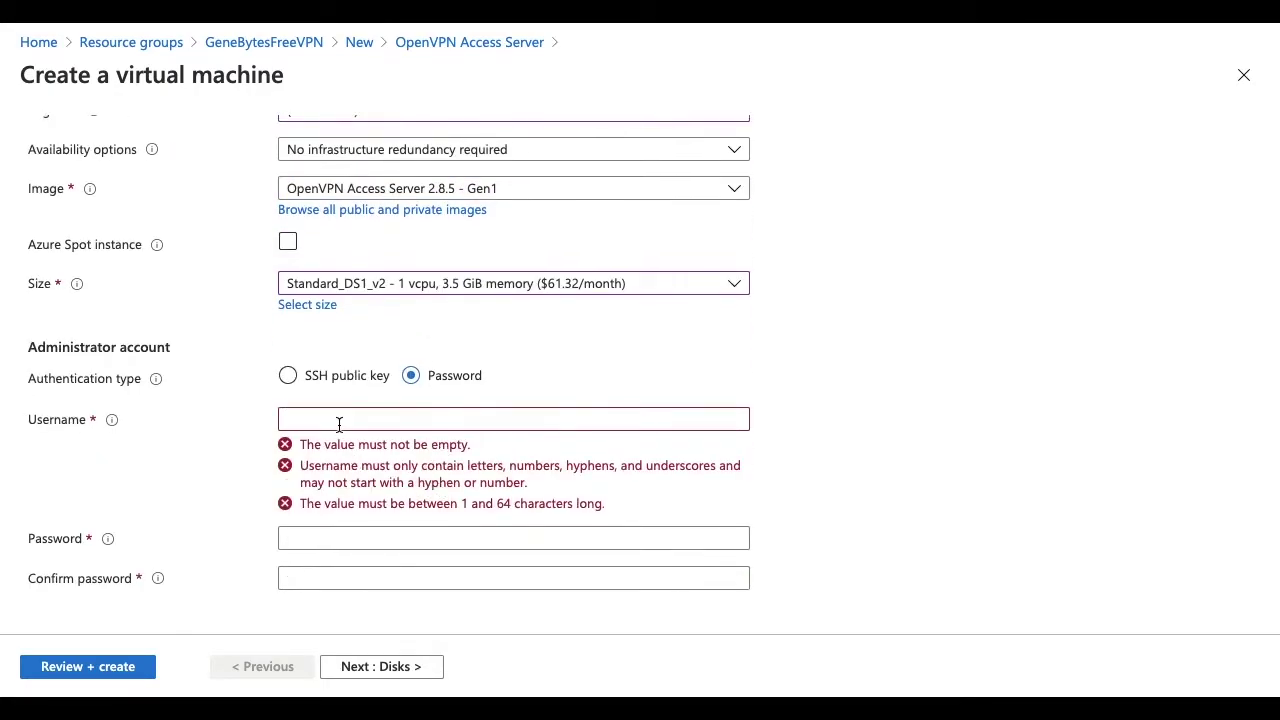
click(339, 425)
scroll(339, 425, up, 1)
text(superadmin)
key(Tab)
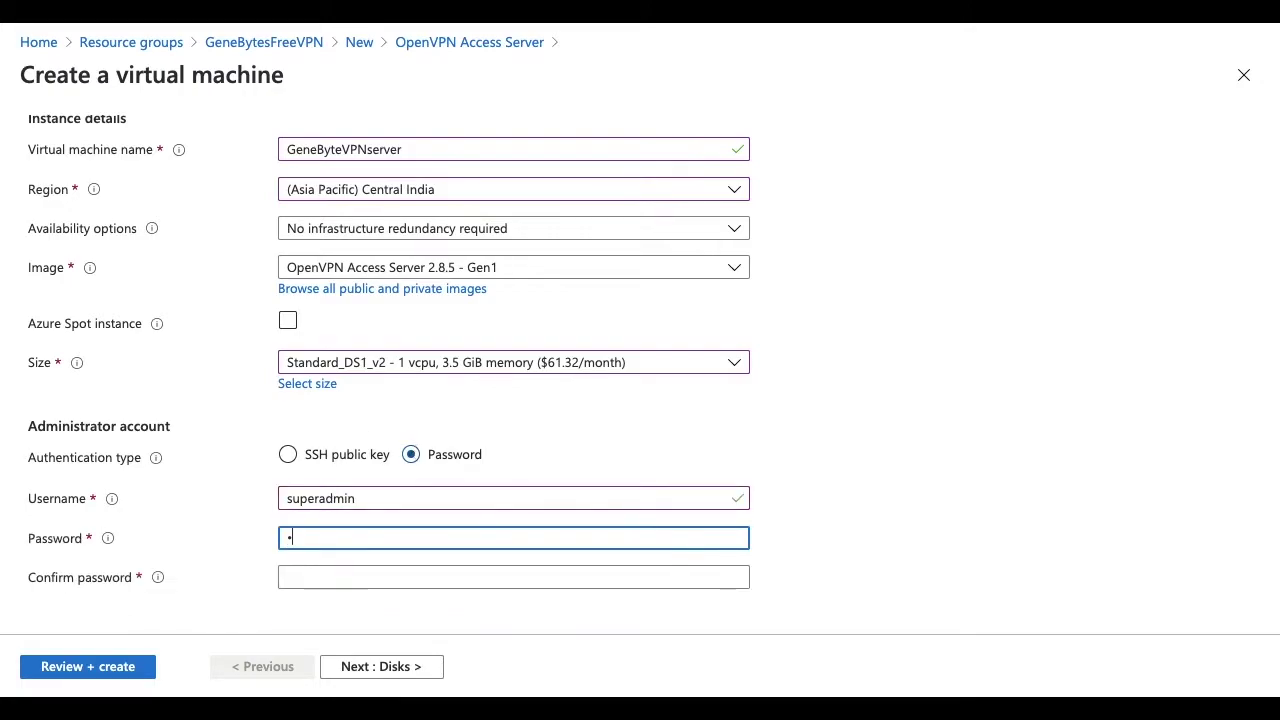
text(**************)
key(Tab)
text(**********)
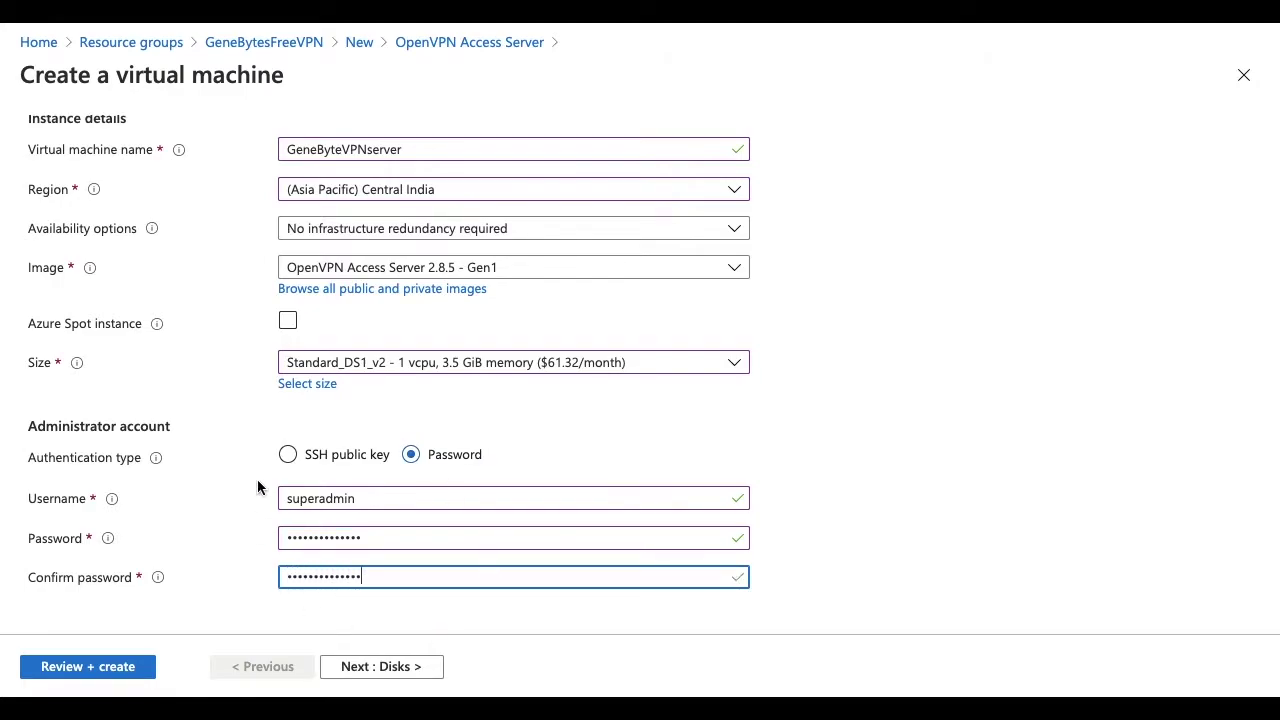
scroll(320, 345, up, 2)
scroll(320, 345, down, 2)
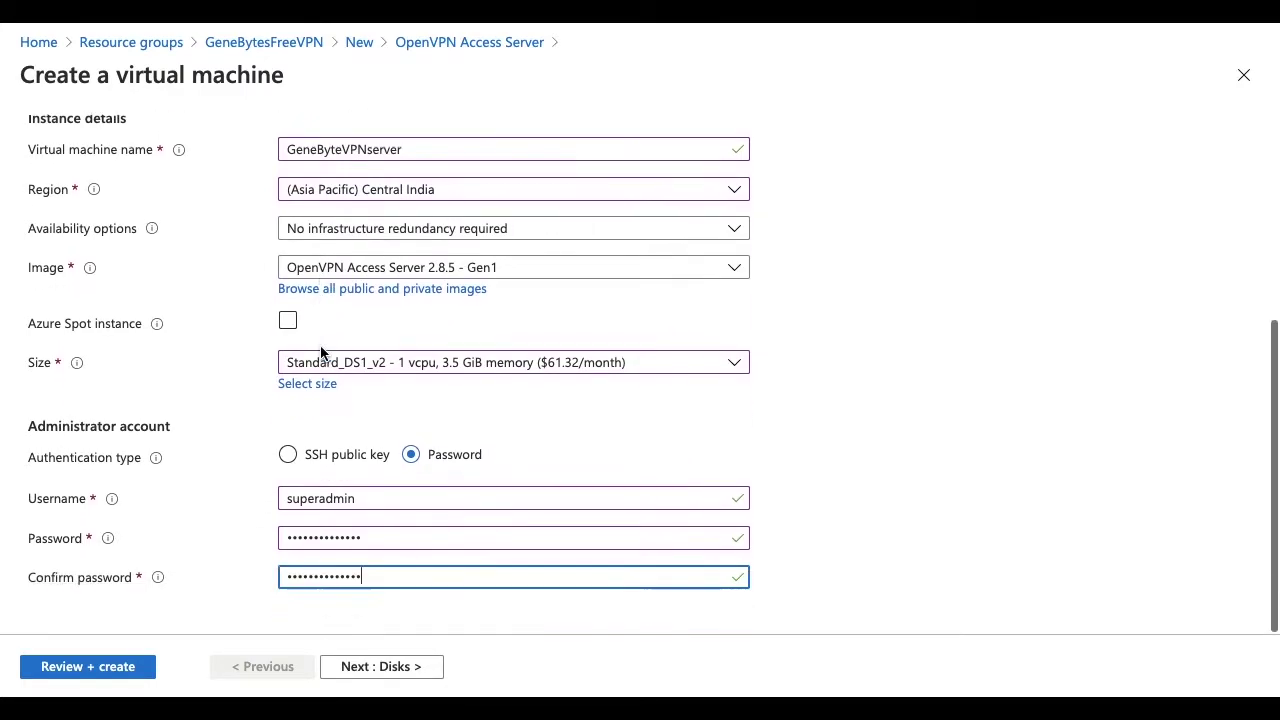
- Set the OS disk type to Standard SSD
click(360, 667)
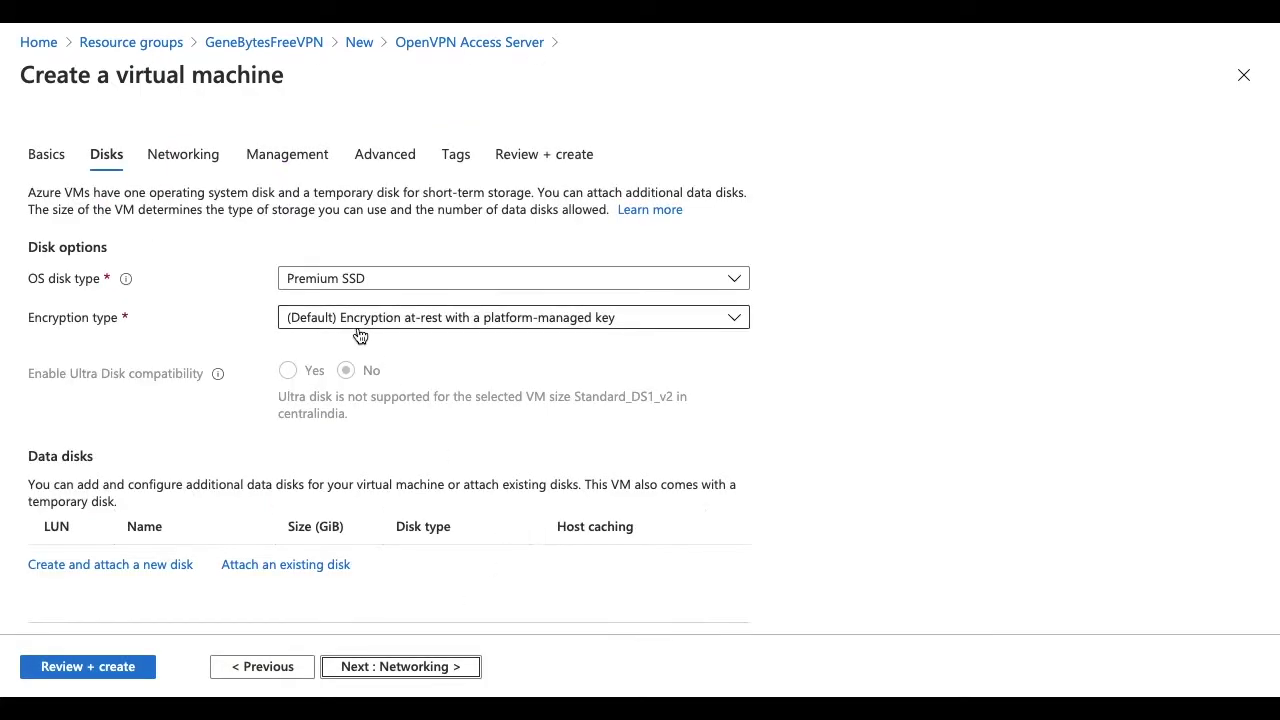
click(350, 285)
click(350, 336)
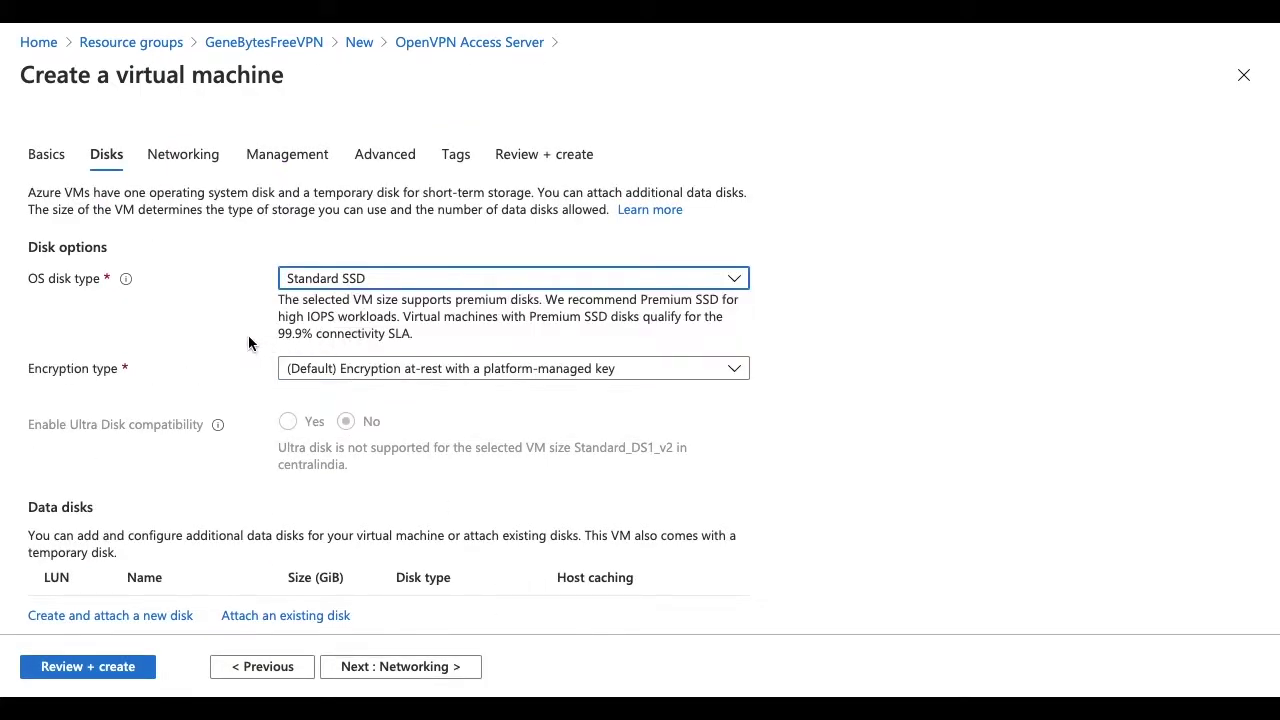
scroll(345, 370, down, 1)
scroll(345, 370, down, 1)
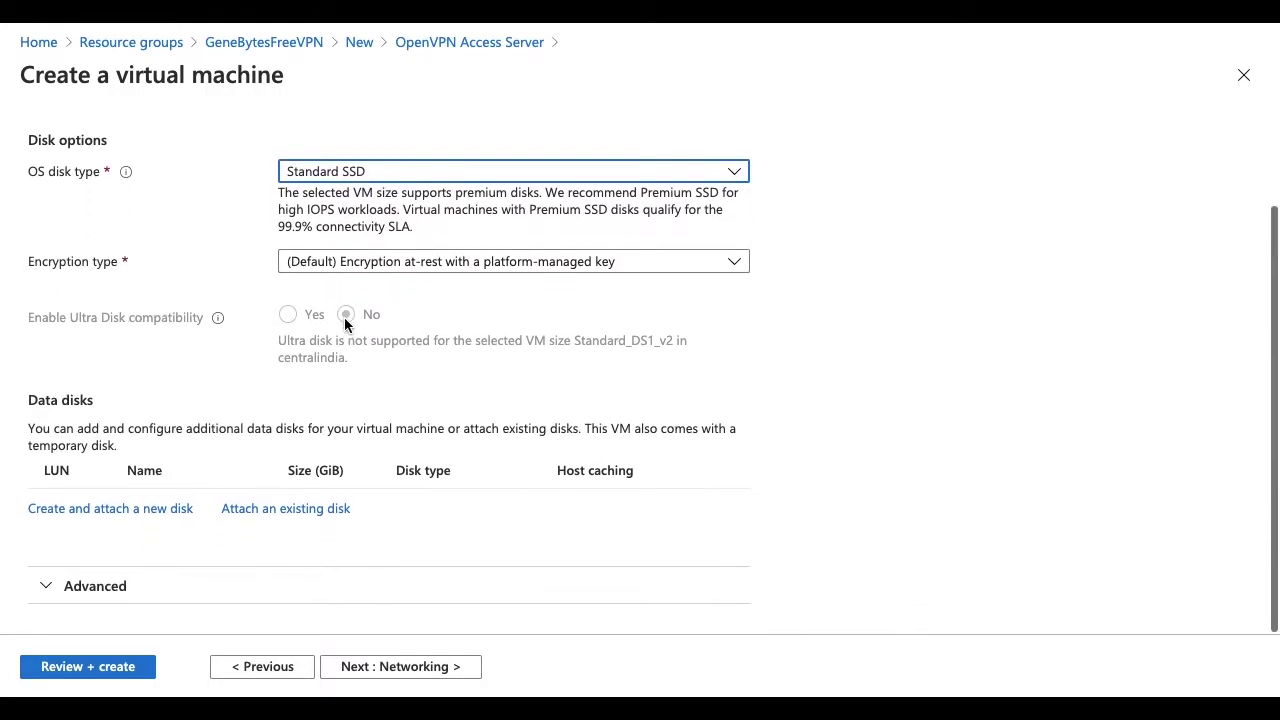
scroll(347, 378, up, 2)
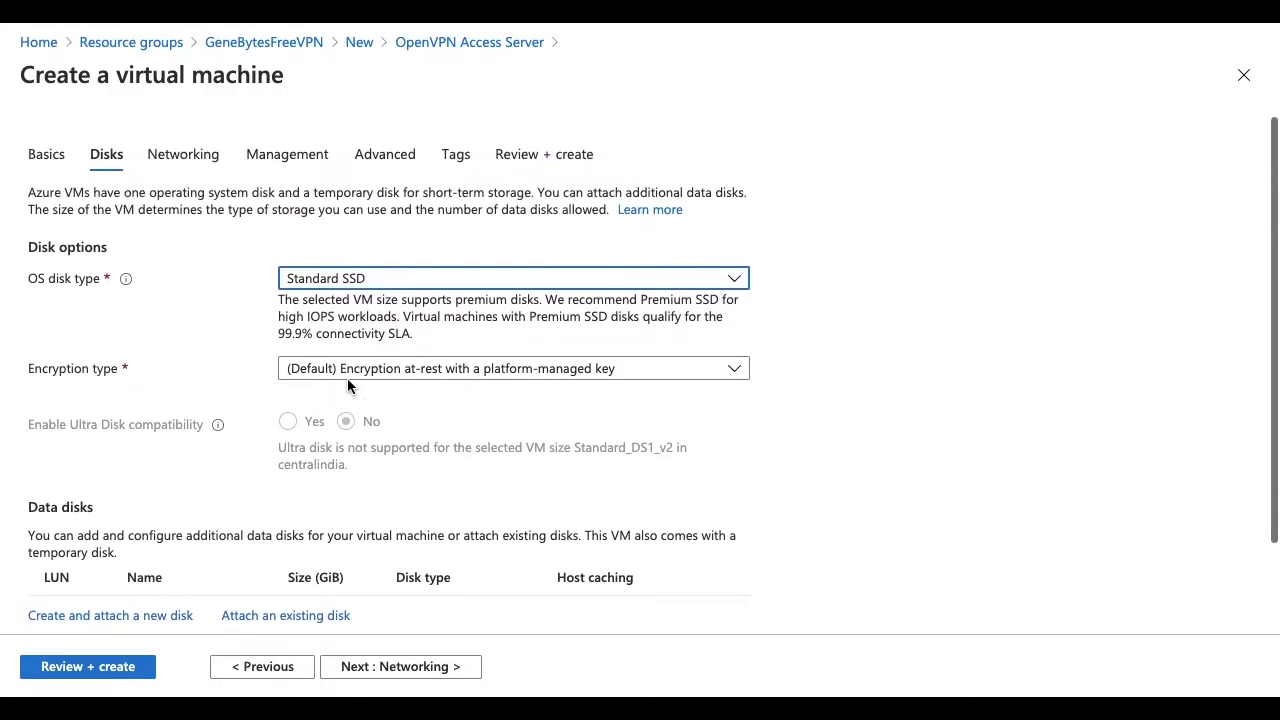
- Keep vnet GeneBytesFreeVPN-vnet, subnet 10.0.0.0/24 and the preconfigured network security group
click(380, 670)
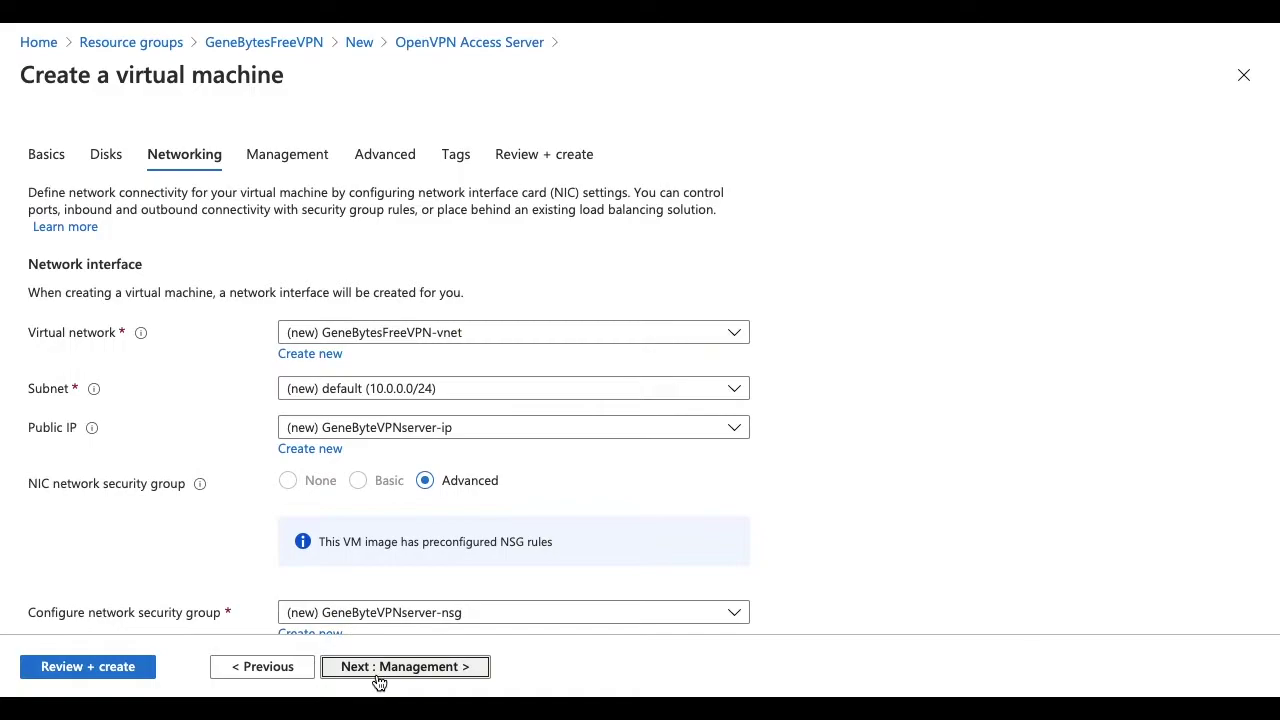
click(457, 340)
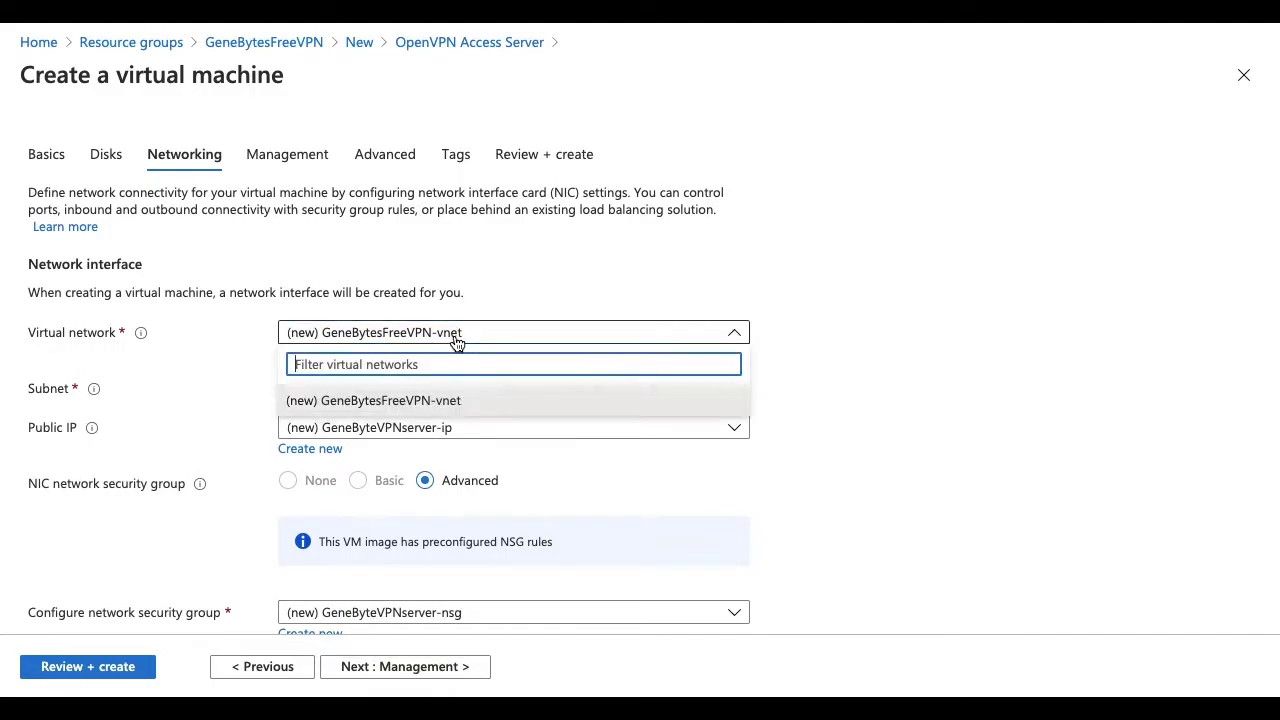
click(430, 405)
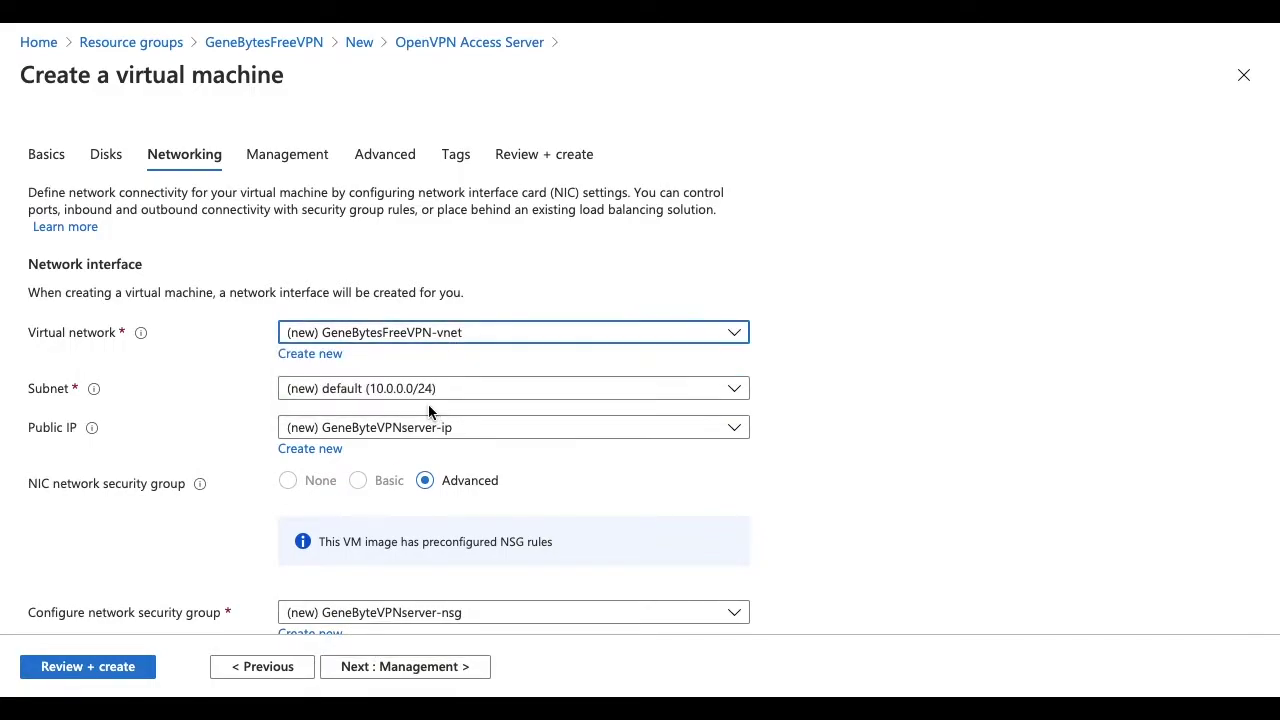
click(346, 400)
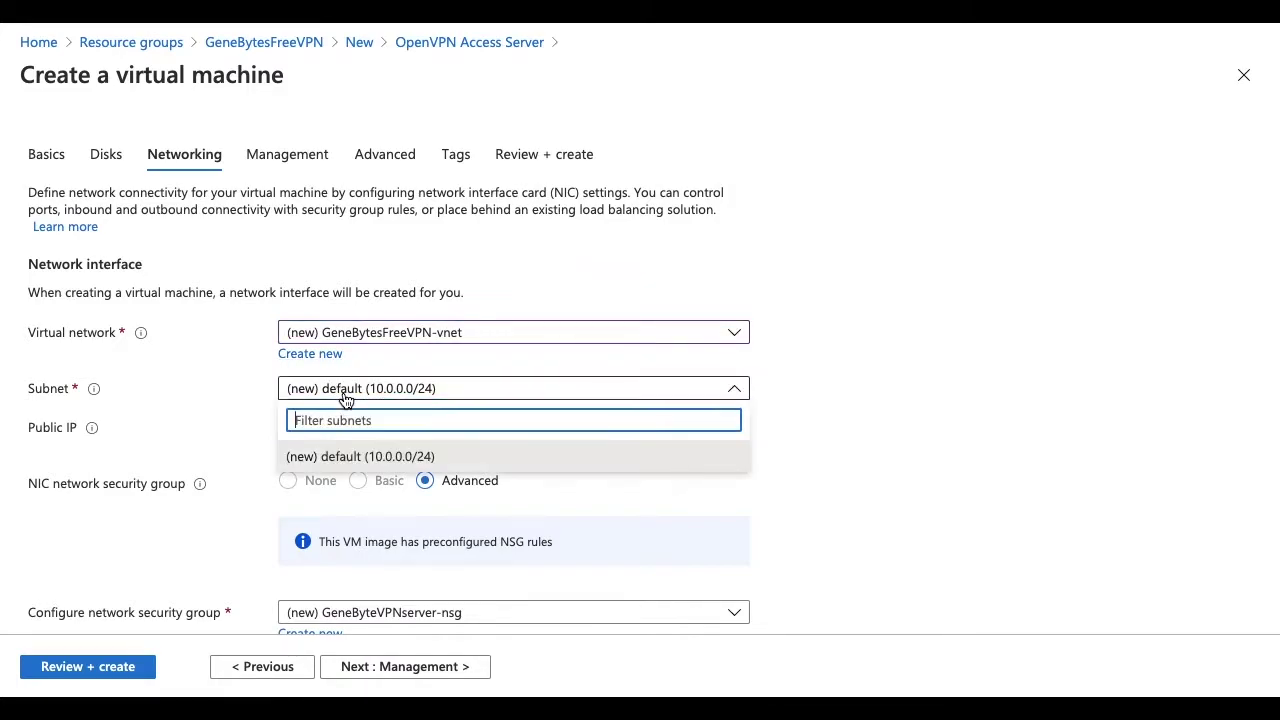
click(346, 400)
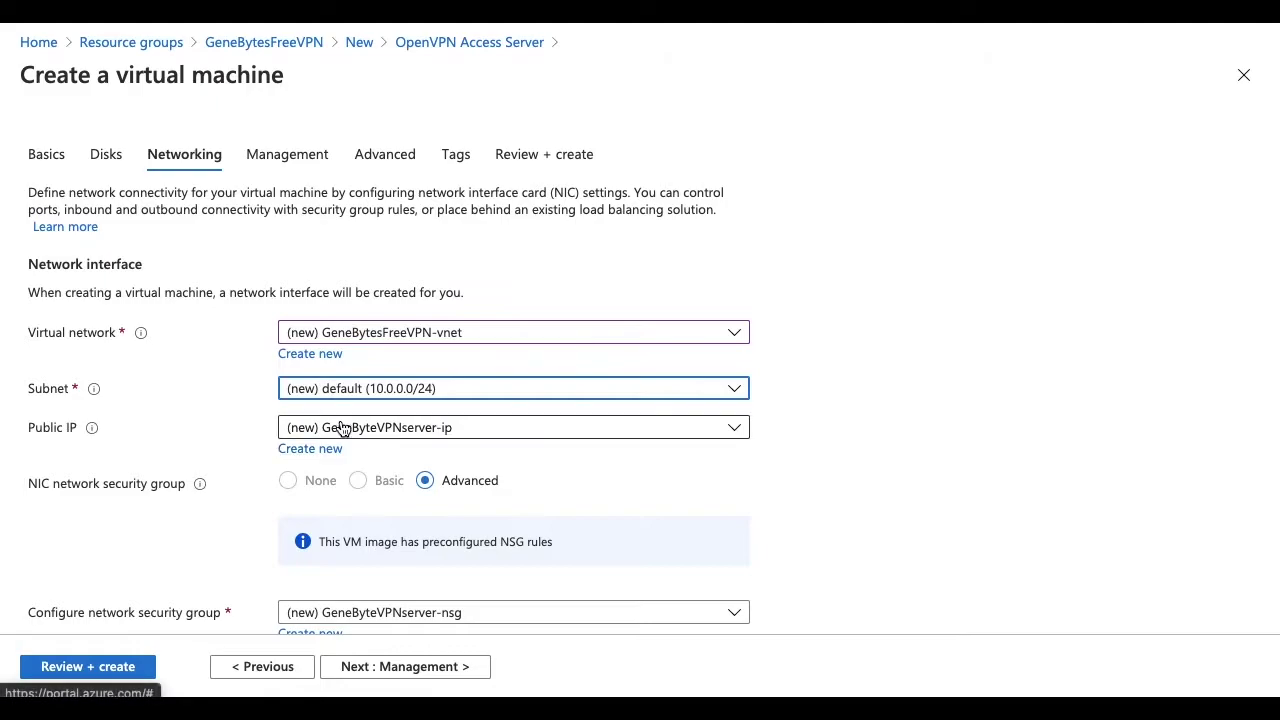
scroll(413, 437, down, 4)
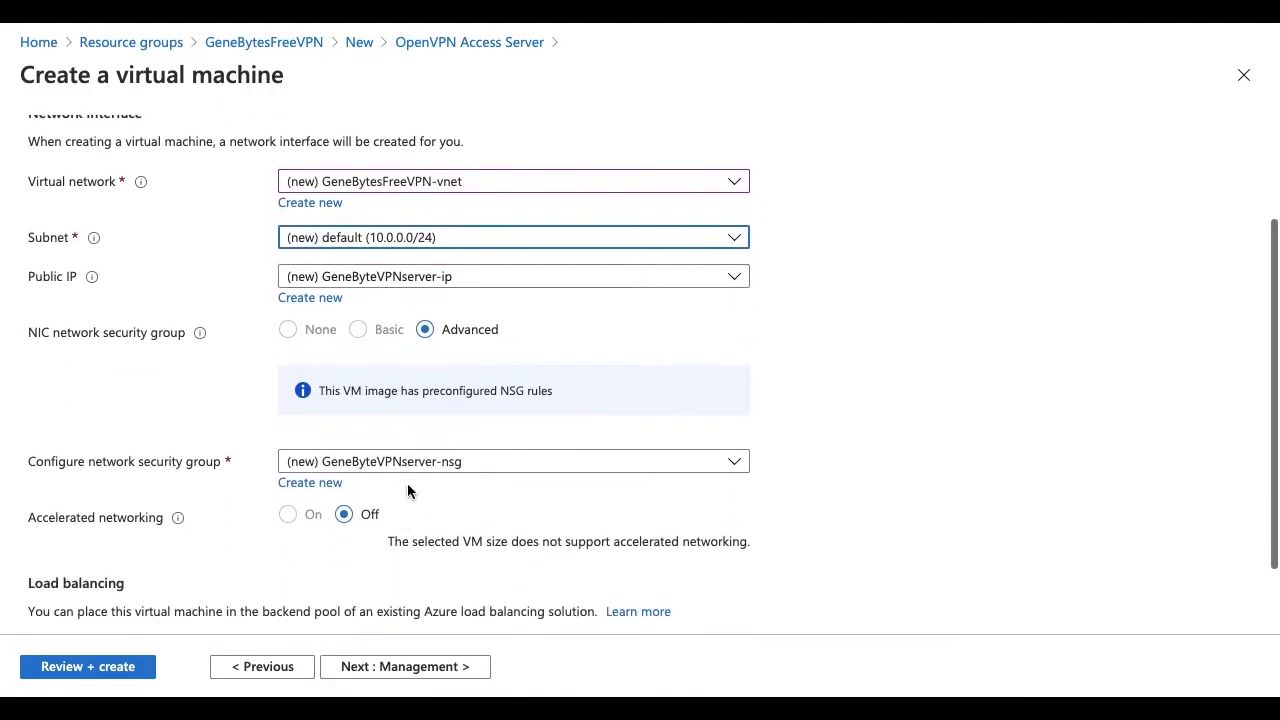
click(400, 404)
click(400, 404)
scroll(412, 490, down, 1)
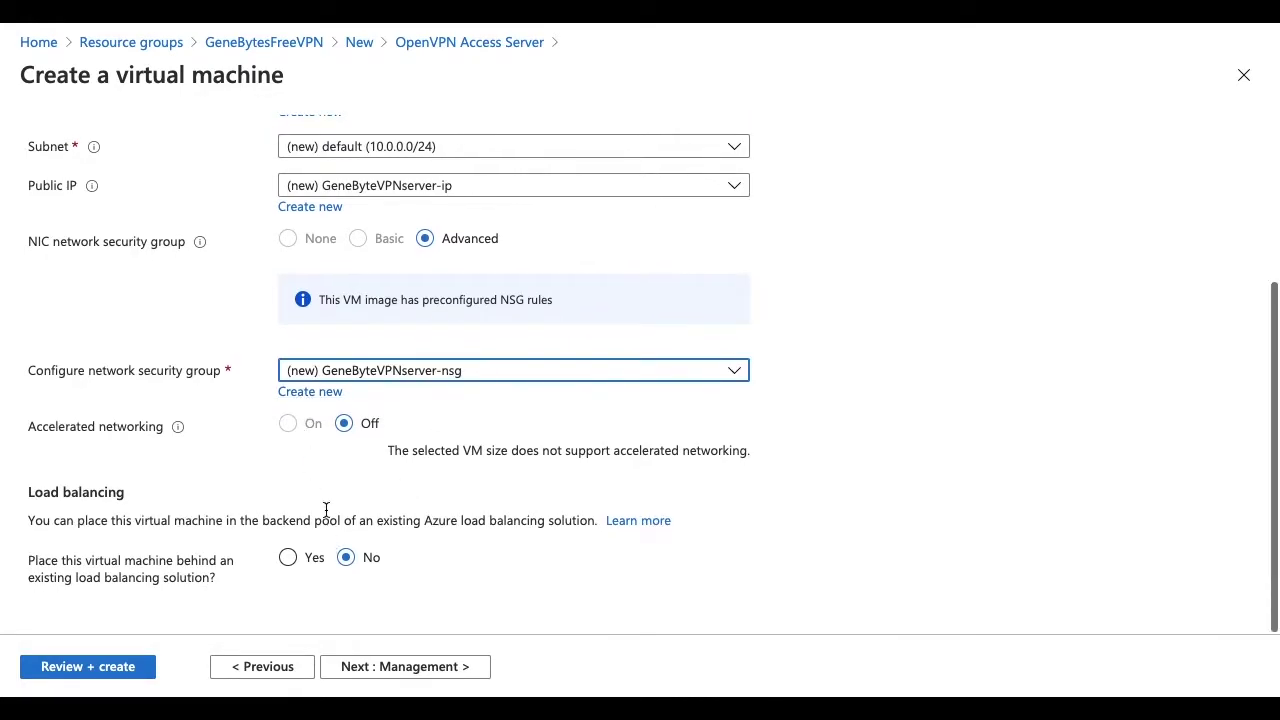
mouse_move(178, 437)
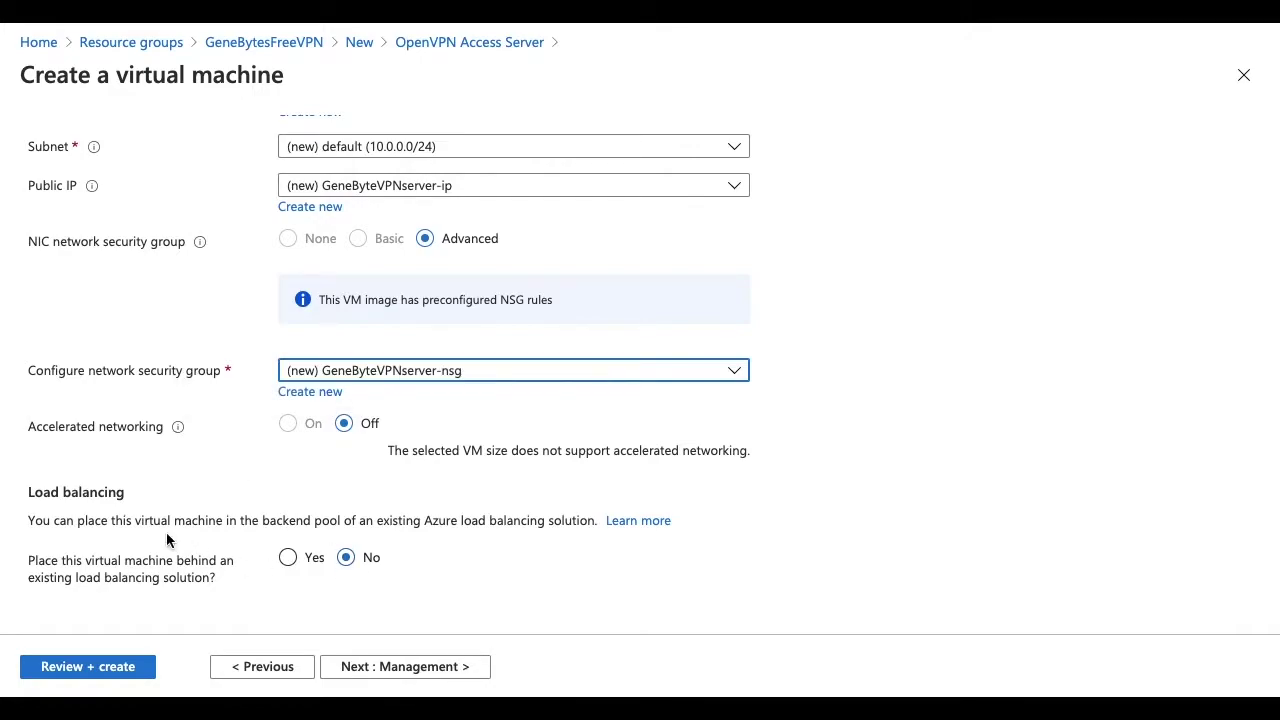
- Pass through Management and Advanced with defaults unchanged, reaching the Tags tab
click(394, 668)
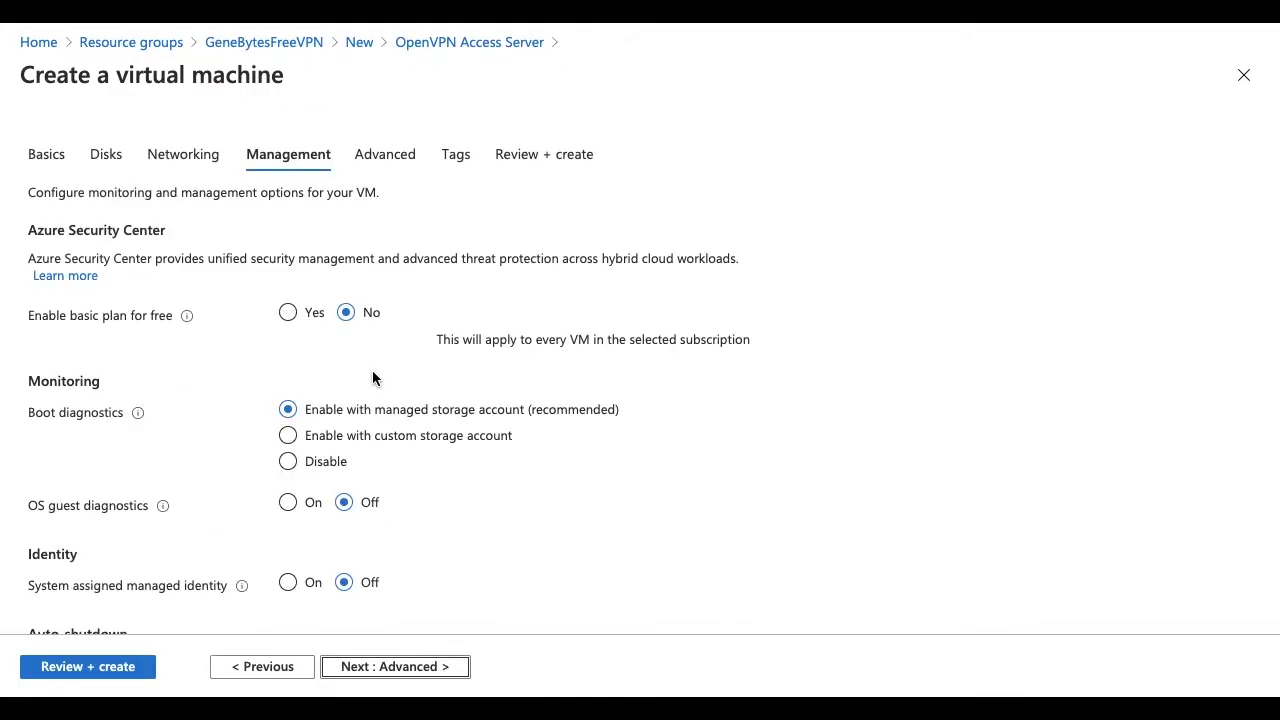
scroll(200, 376, down, 2)
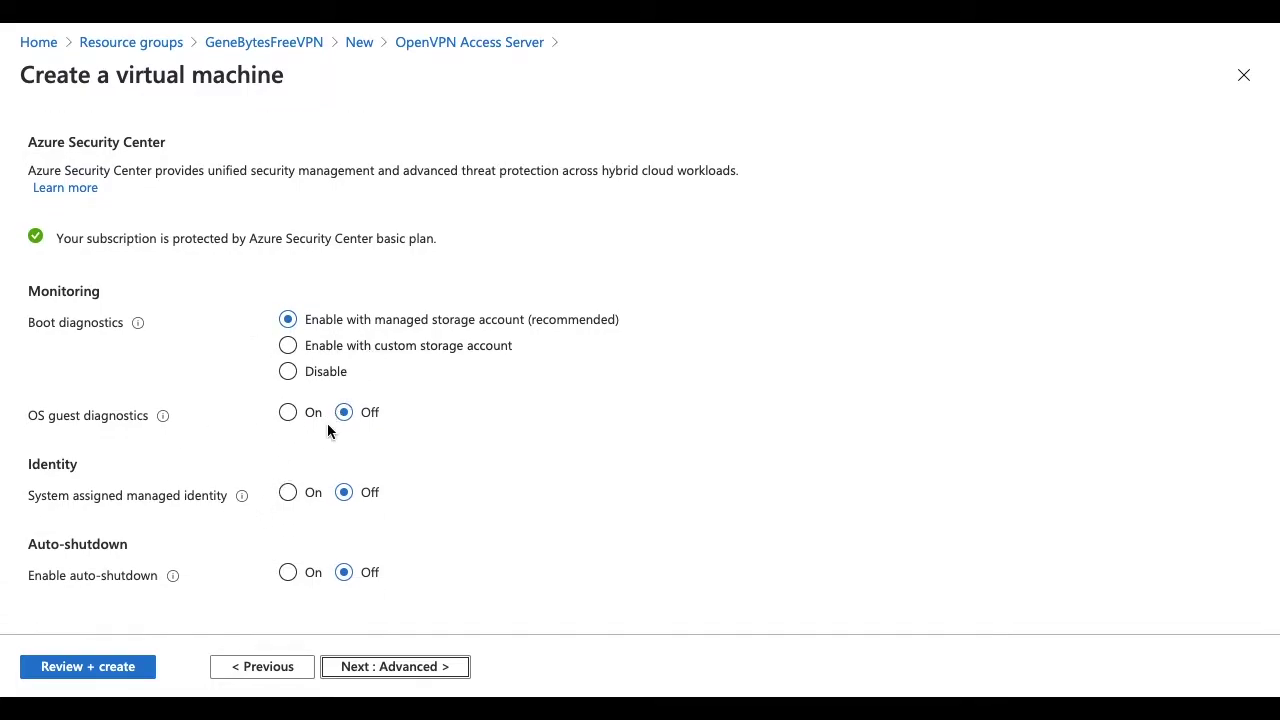
click(412, 666)
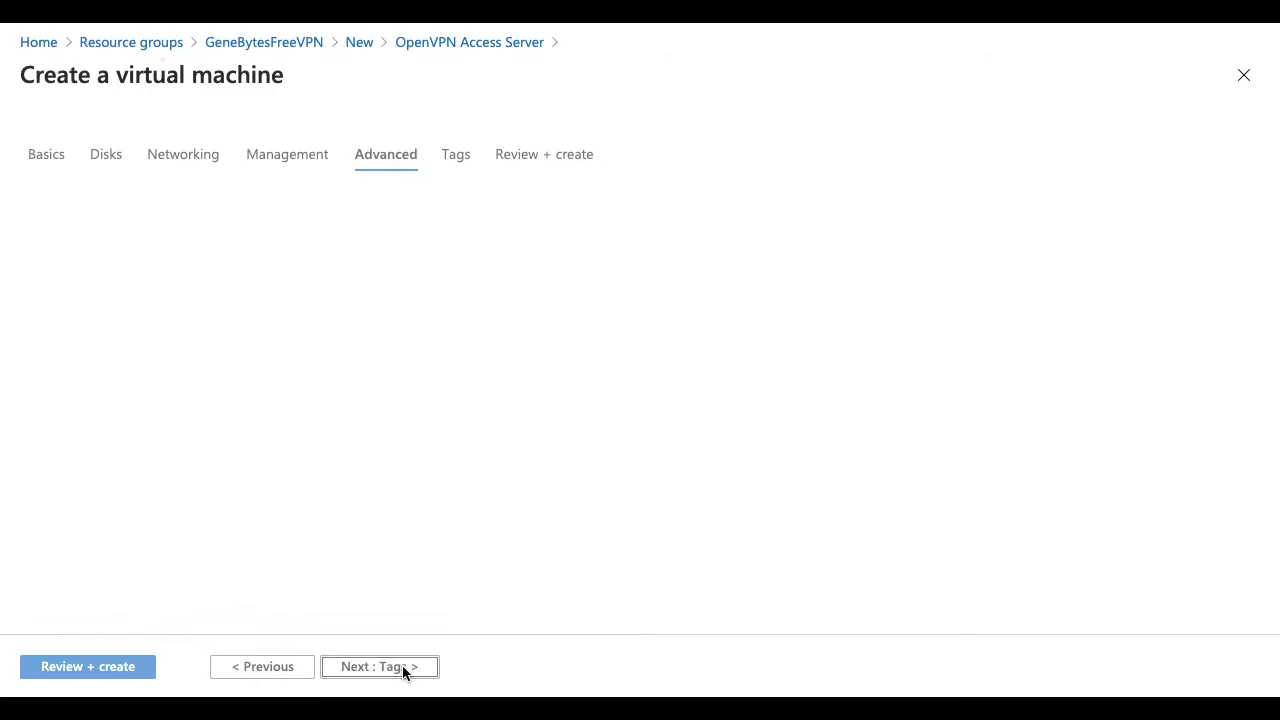
scroll(465, 475, down, 3)
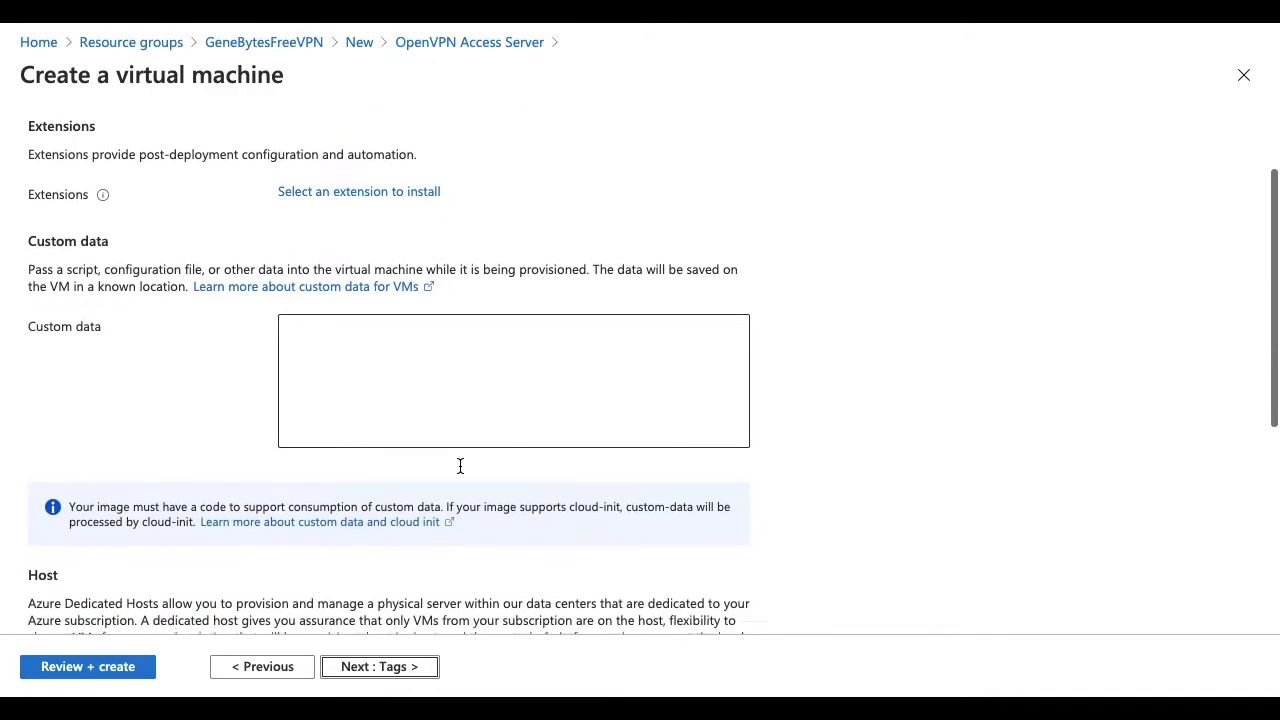
scroll(419, 397, up, 3)
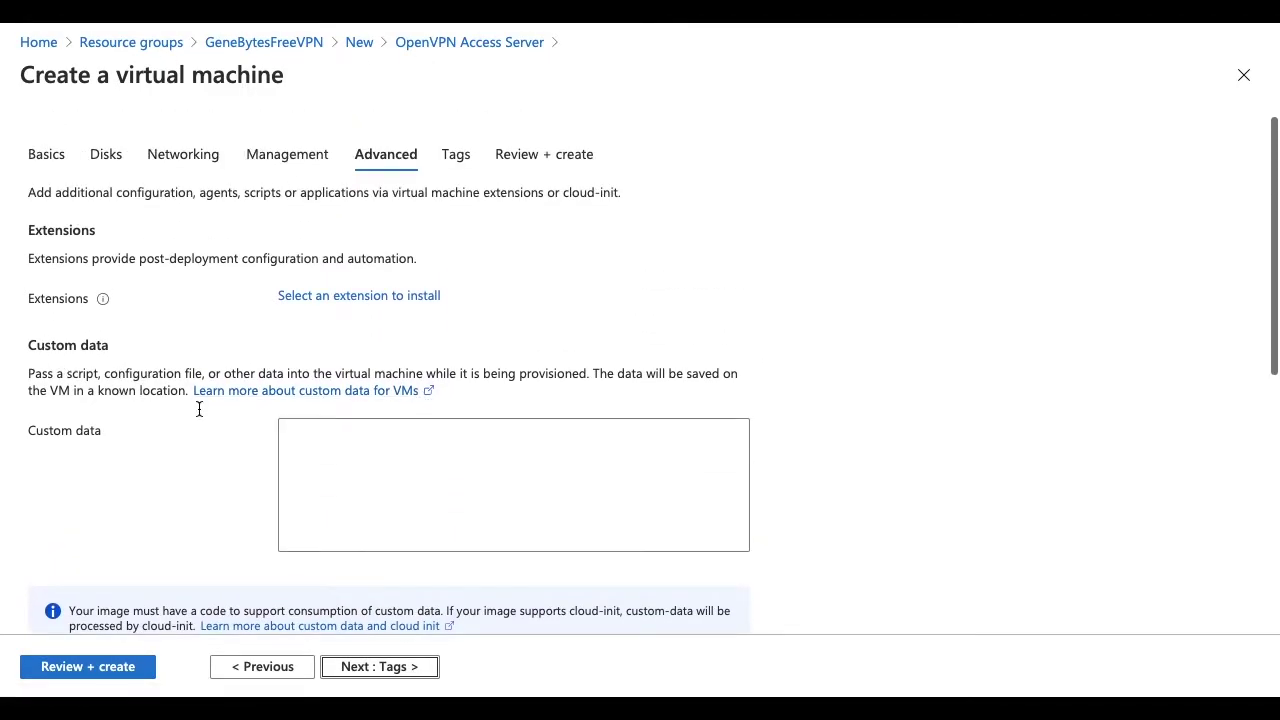
scroll(466, 511, down, 2)
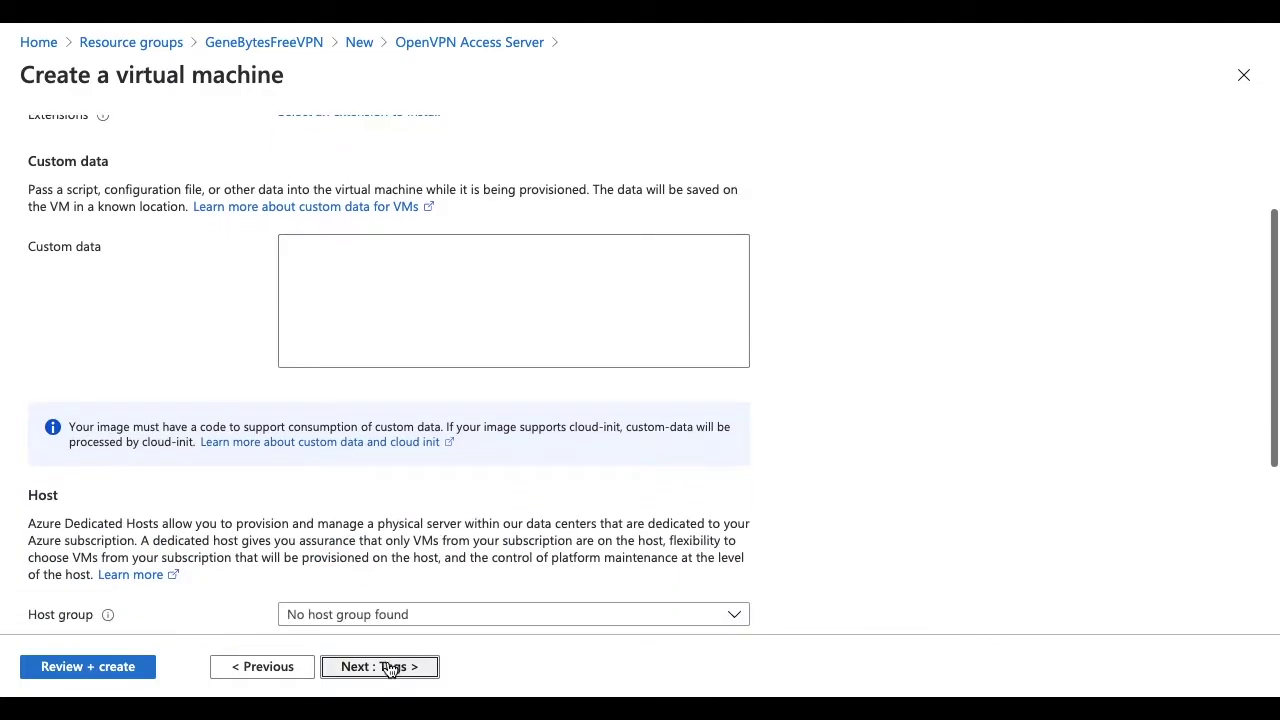
click(390, 667)
- Add the tags Name = VPNServer and Owner = GeneBytes to the VM
click(116, 310)
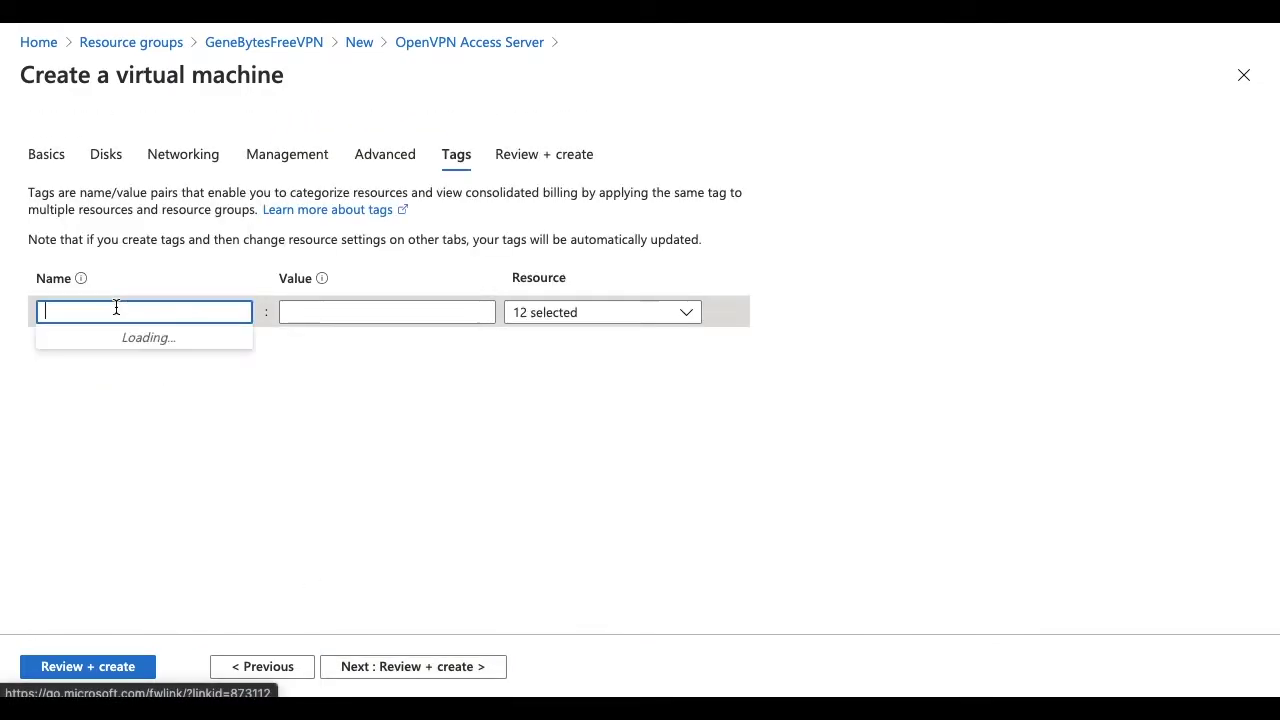
text(ama)
key(BackSpace)
key(BackSpace)
key(BackSpace)
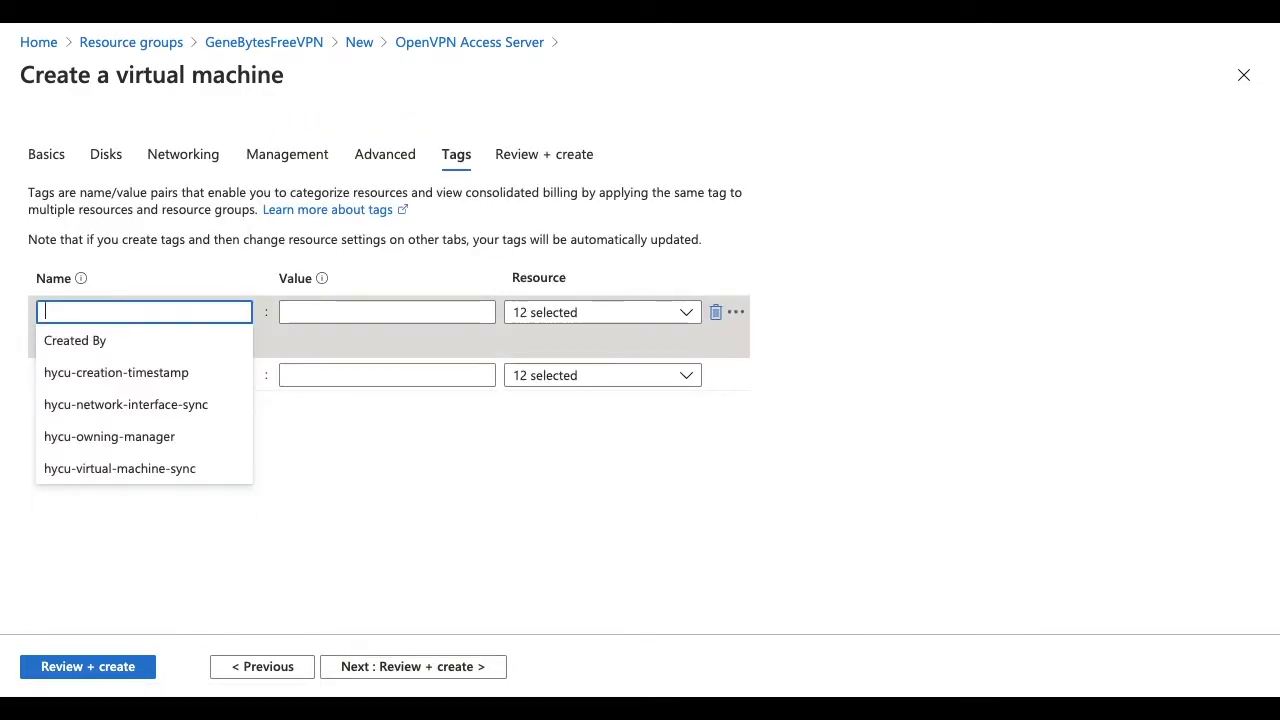
text(Name)
key(Tab)
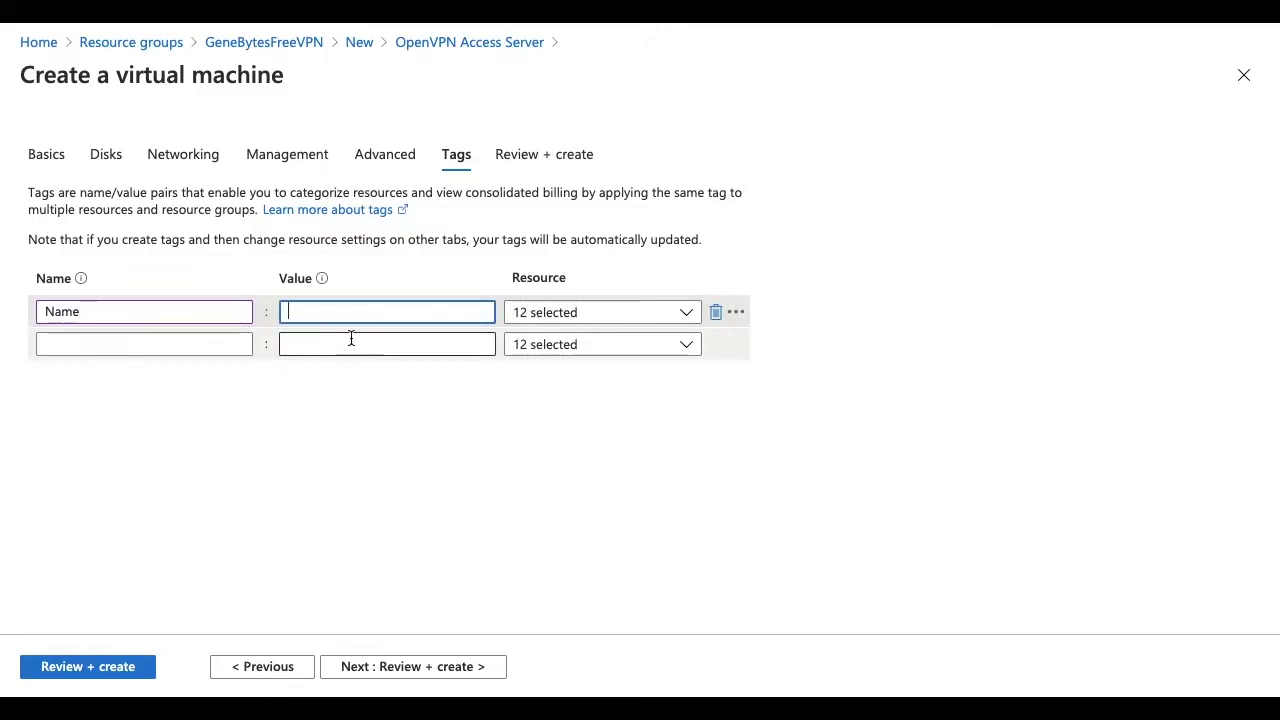
text(VPNServer)
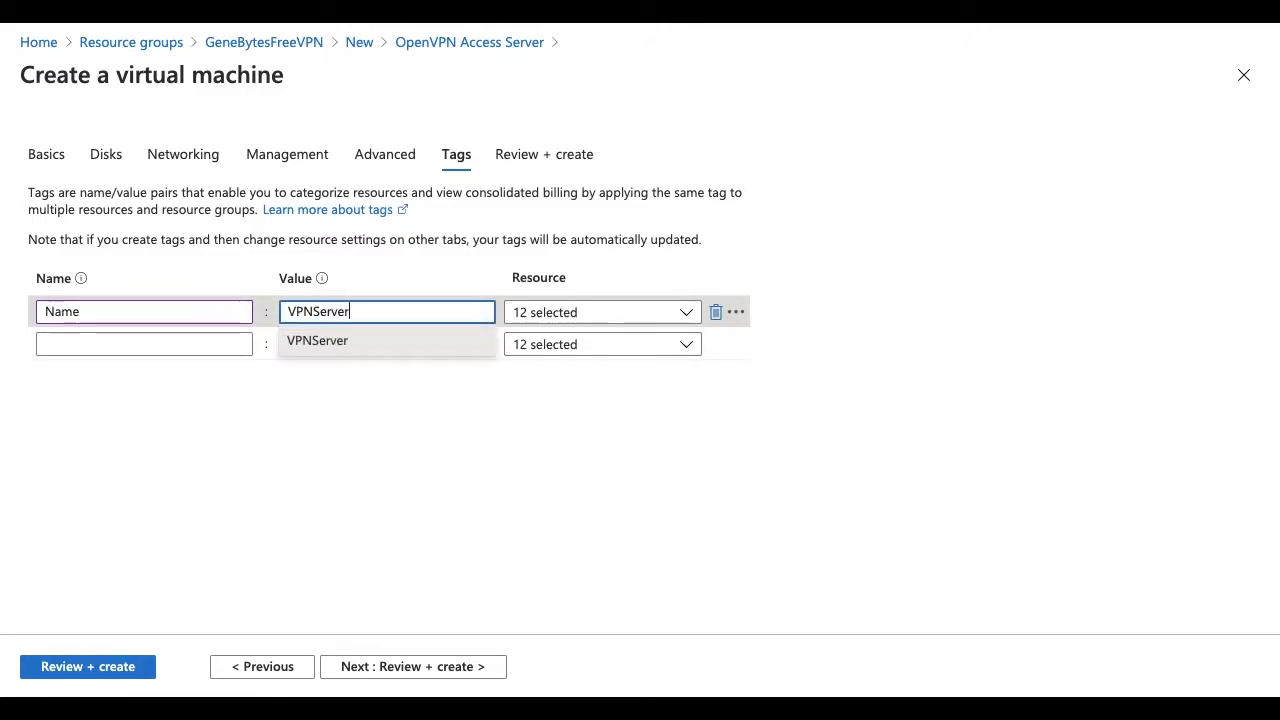
click(141, 346)
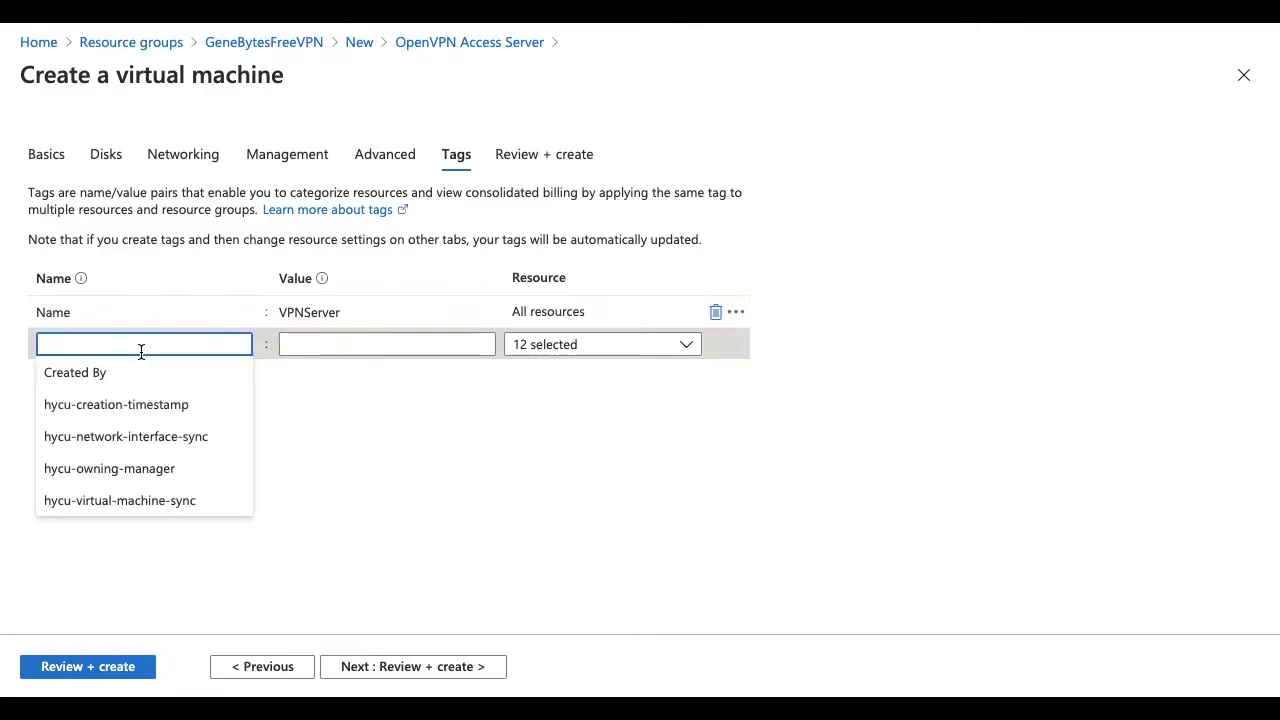
text(Owner)
key(Tab)
text(GeneBytes)
key(Tab)
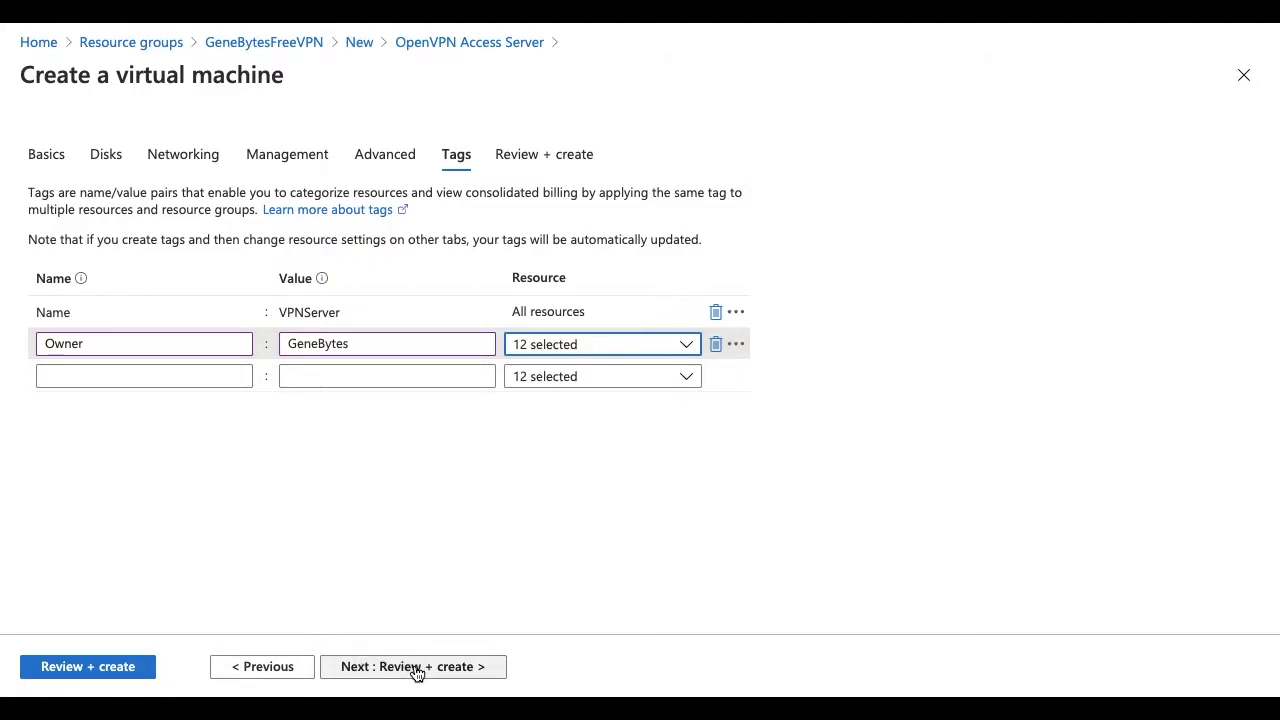
- Validate and create the VM, declining Chrome's offer to save the password
click(77, 667)
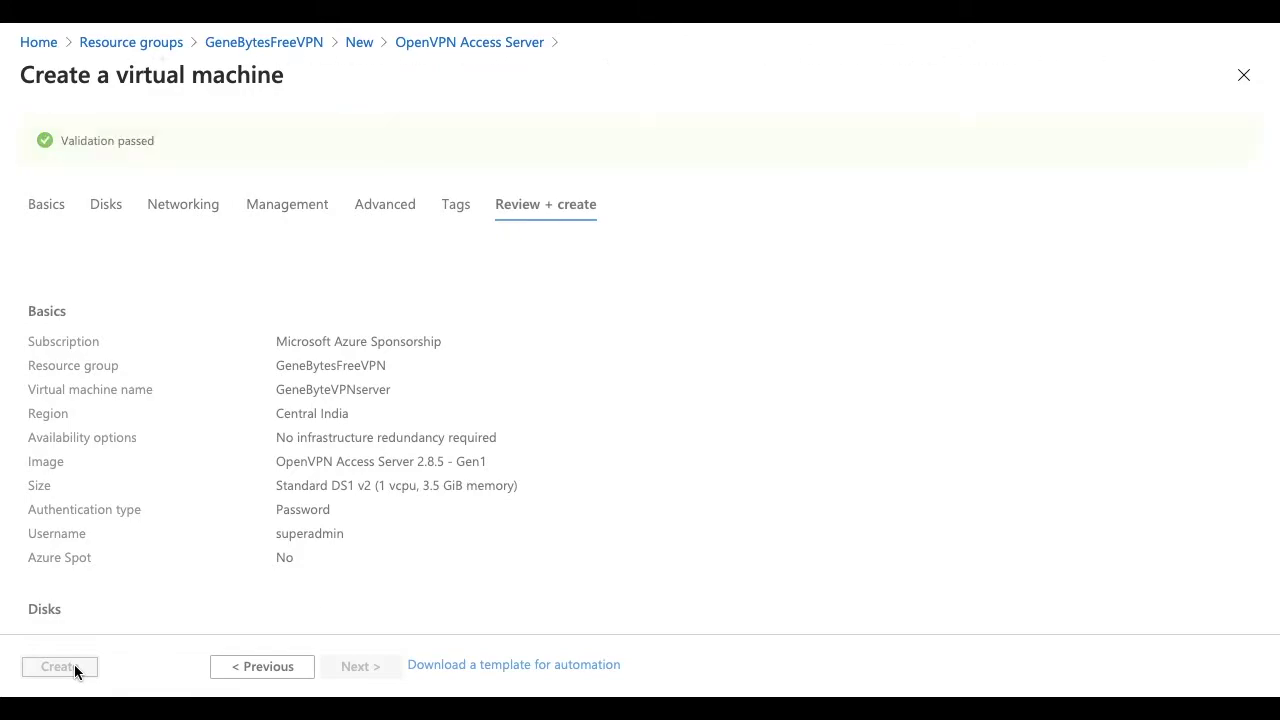
click(74, 668)
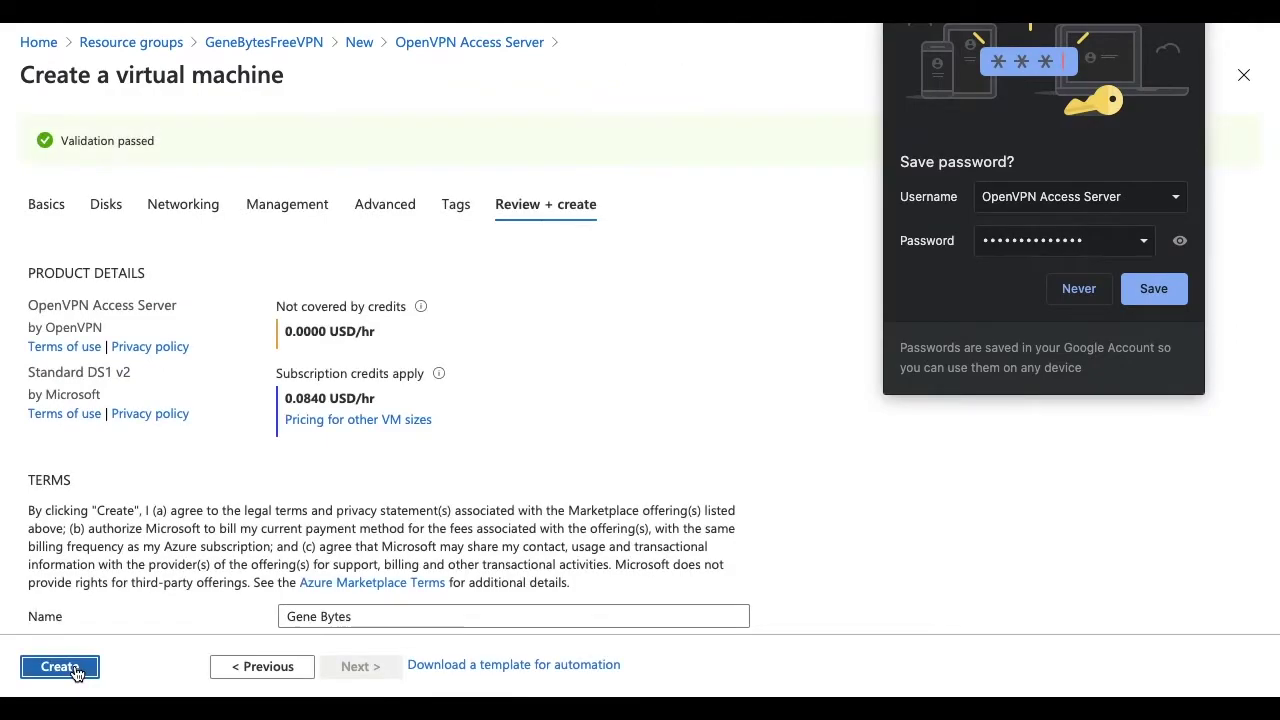
click(1078, 290)
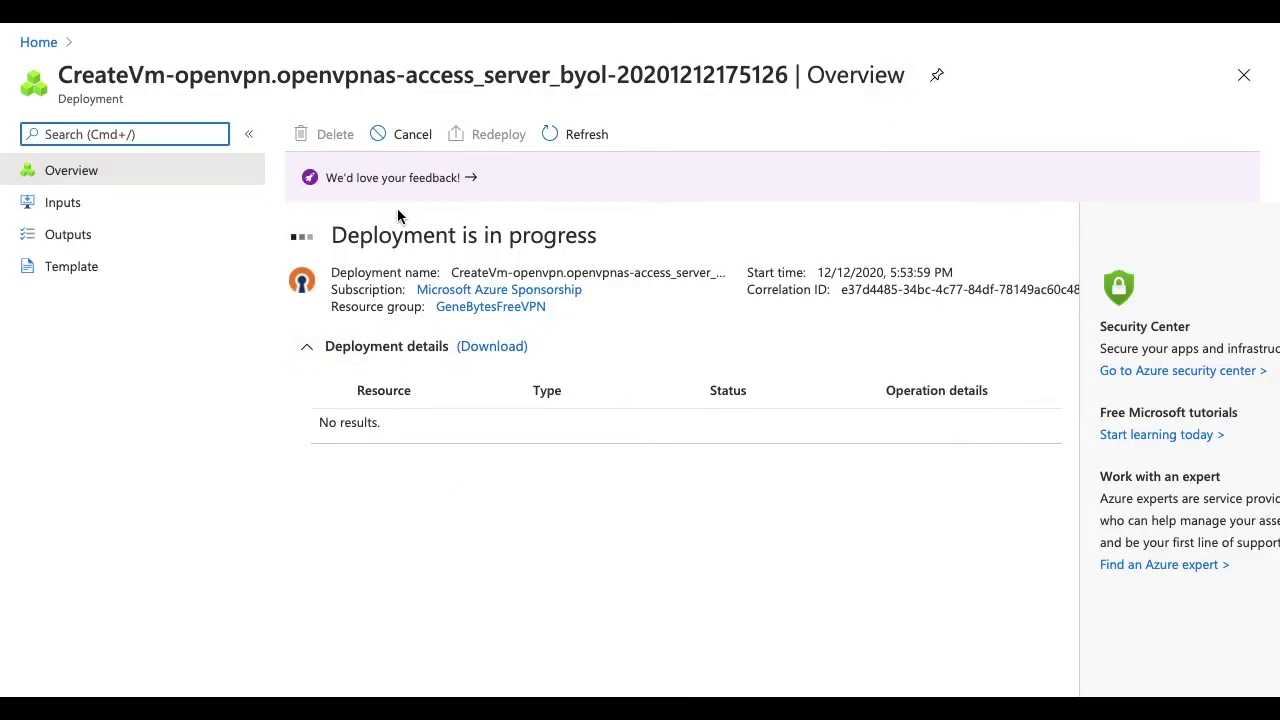
- Refresh until deployment completes, review the deployed resources, and open the GeneByteVPNserver VM
click(565, 135)
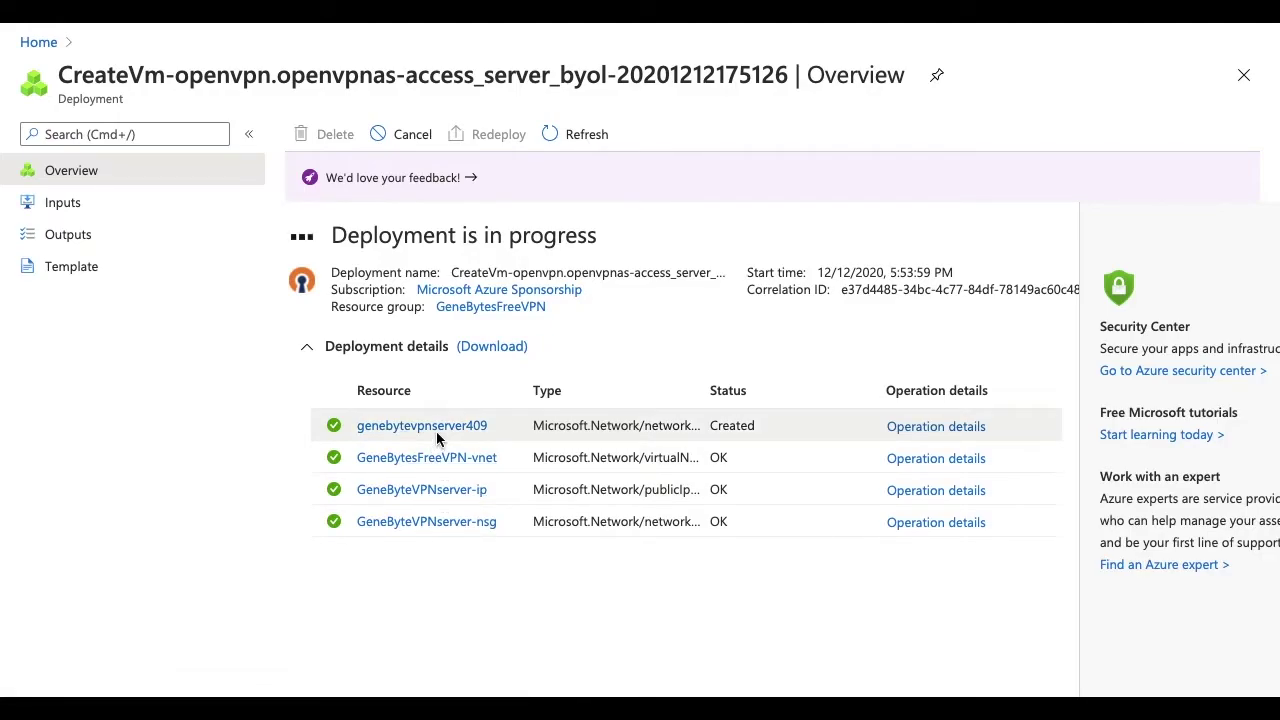
click(940, 427)
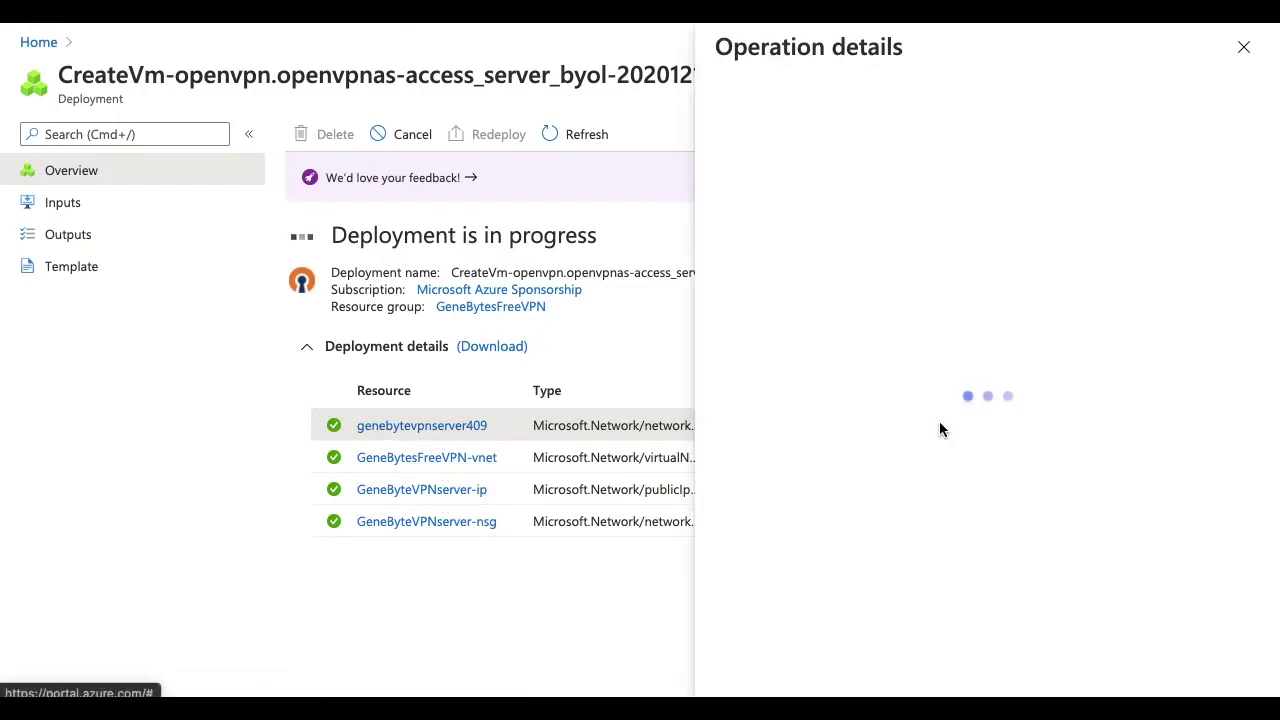
scroll(940, 430, down, 1)
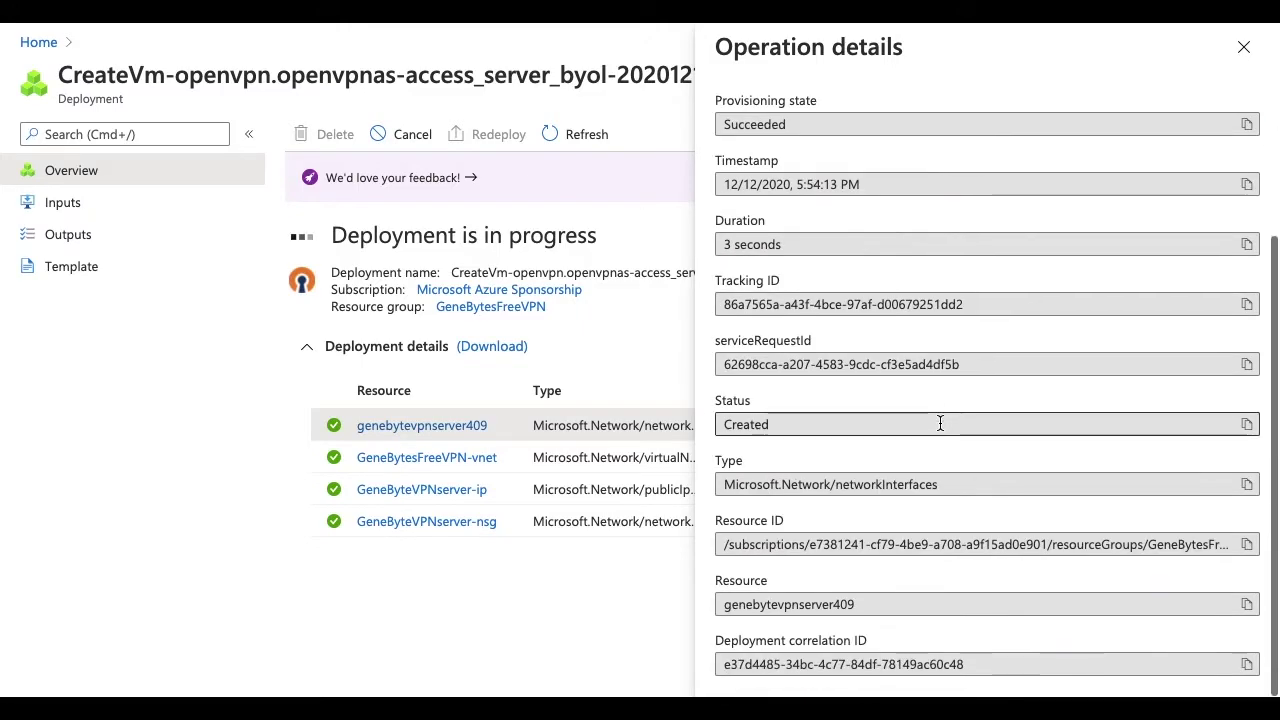
scroll(940, 423, up, 2)
click(1244, 50)
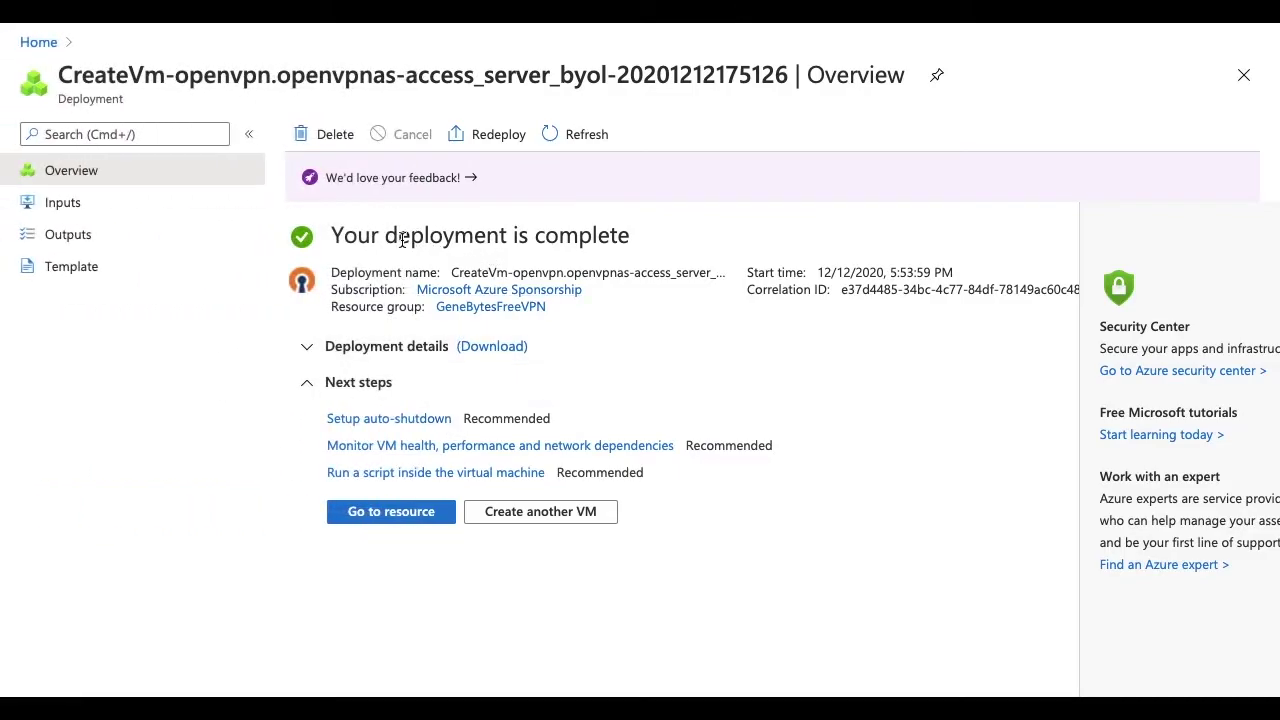
click(309, 348)
scroll(435, 612, down, 1)
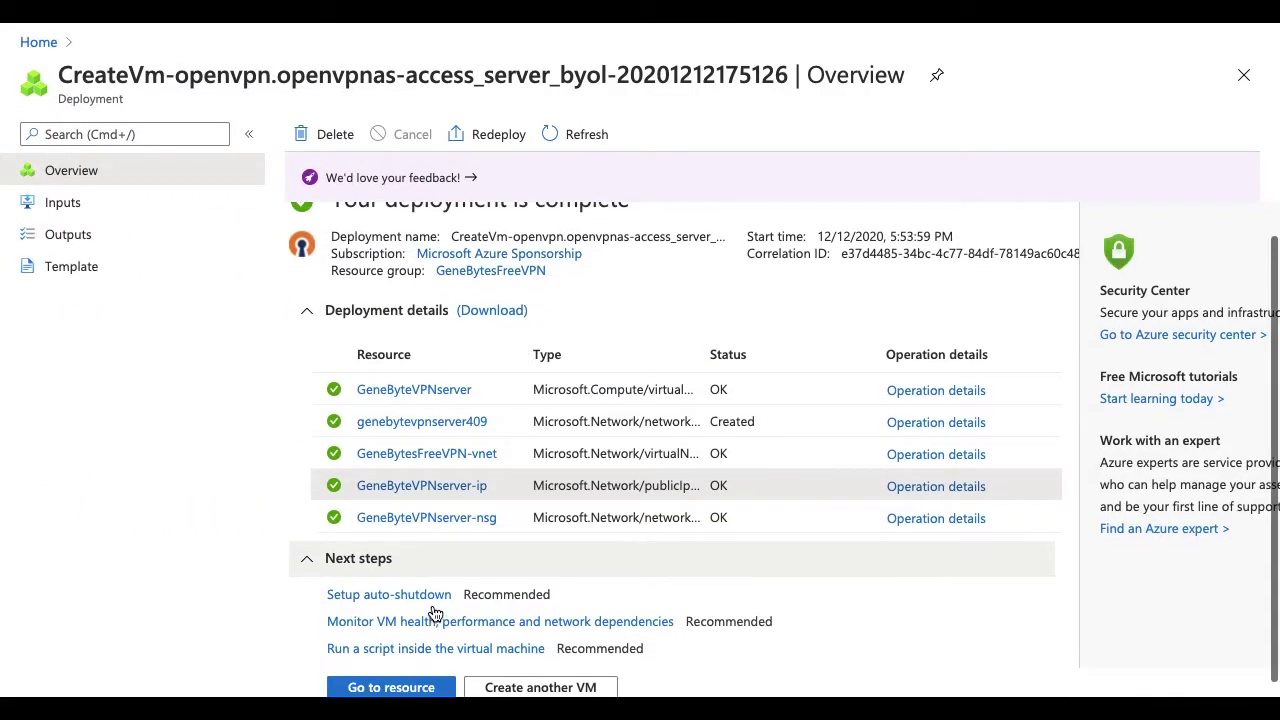
click(412, 684)
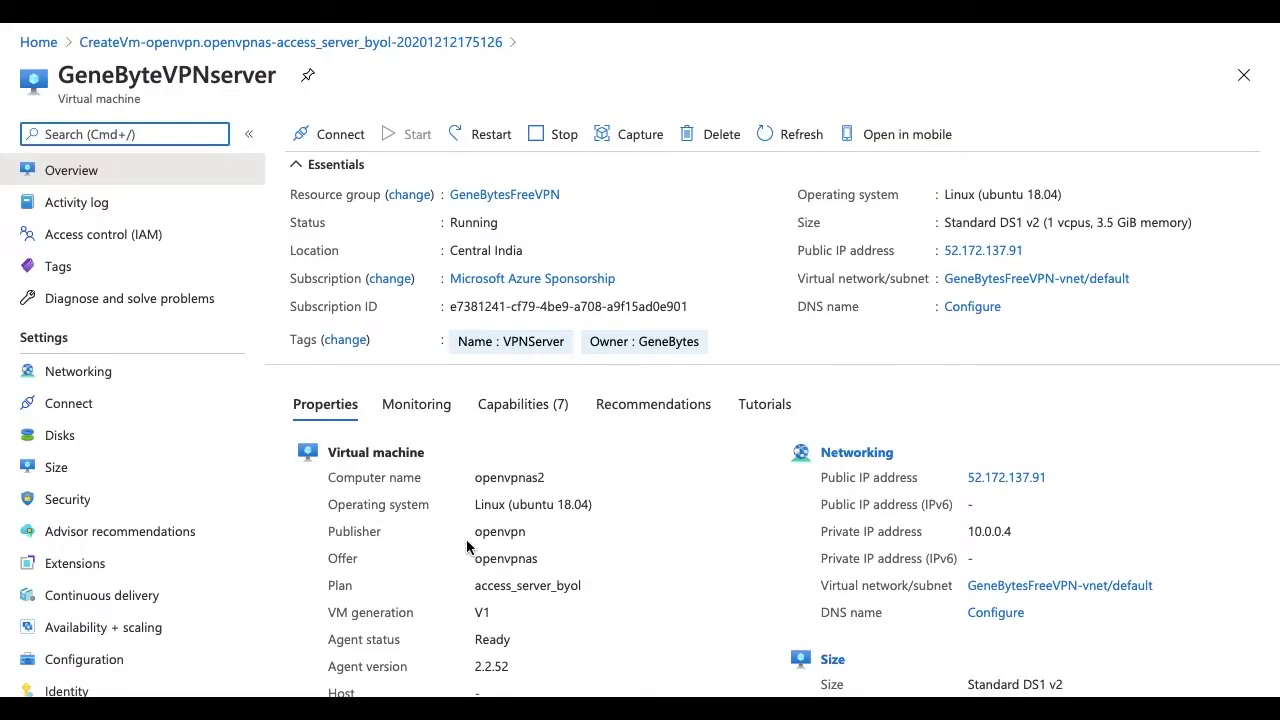
- Copy the VM's public IP address 52.172.137.91 from its overview
scroll(466, 545, down, 1)
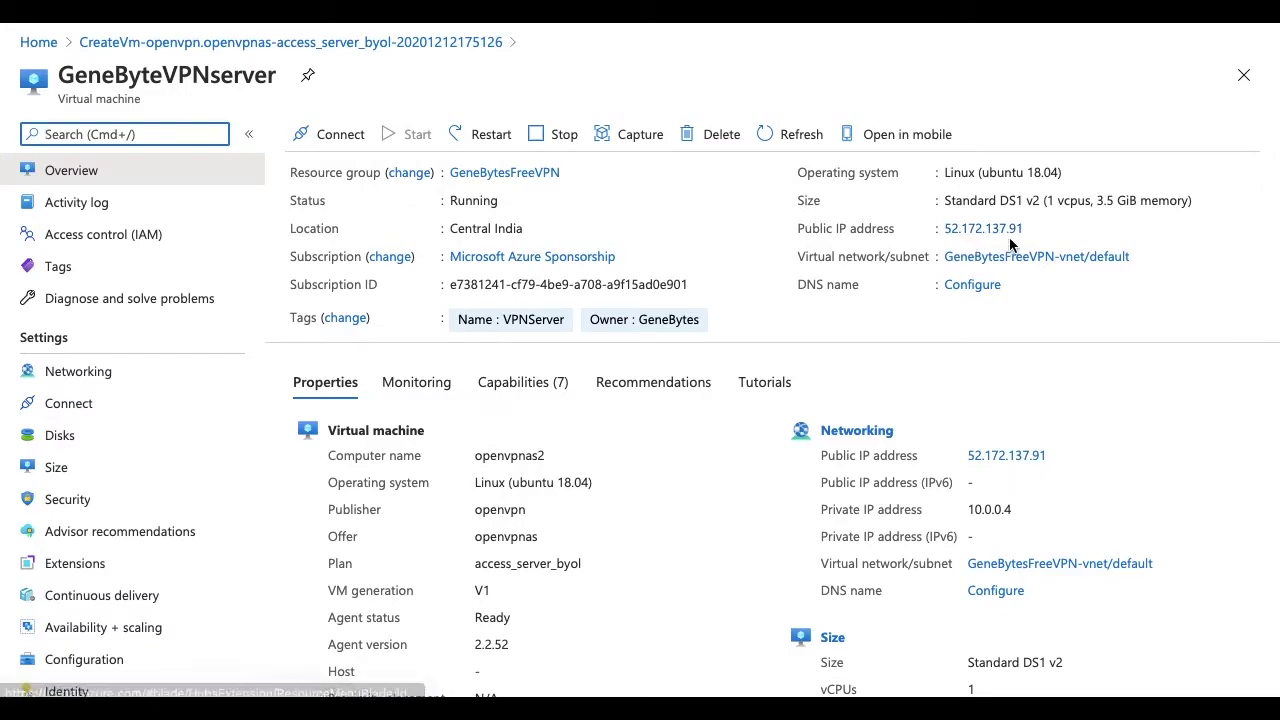
scroll(955, 368, down, 1)
scroll(1003, 525, down, 2)
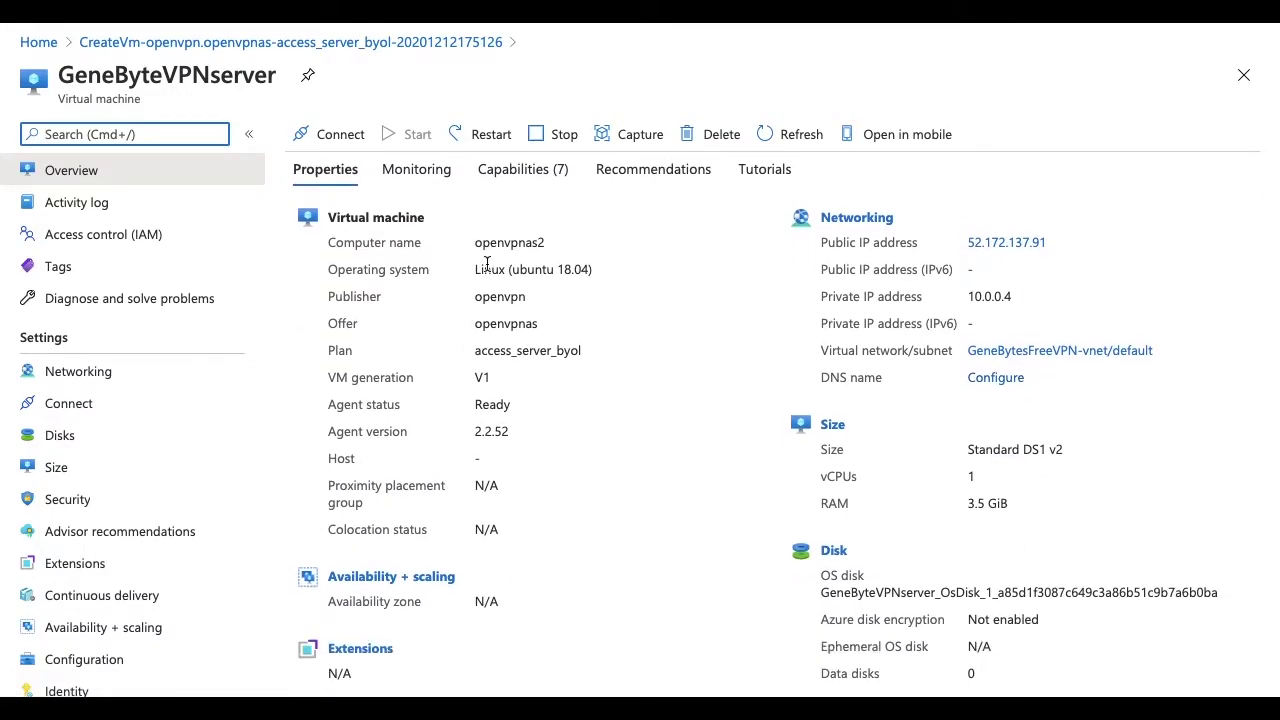
scroll(487, 263, up, 3)
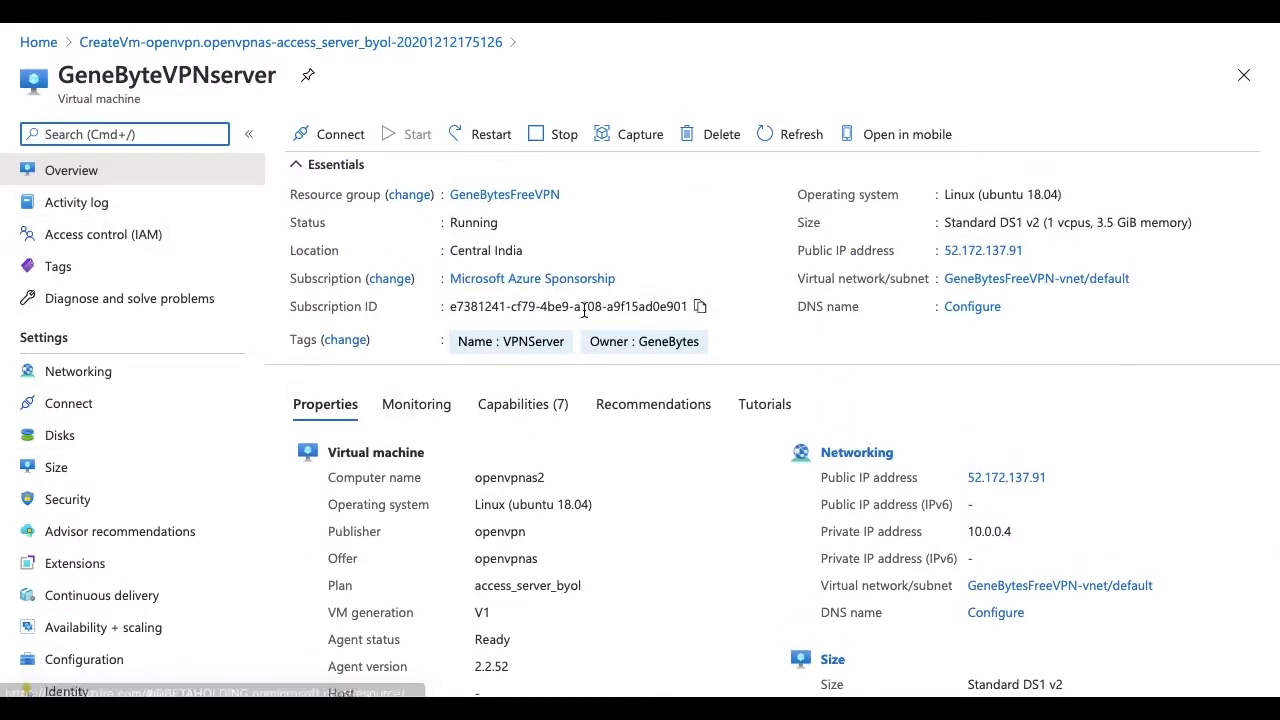
scroll(956, 366, down, 1)
scroll(956, 368, up, 1)
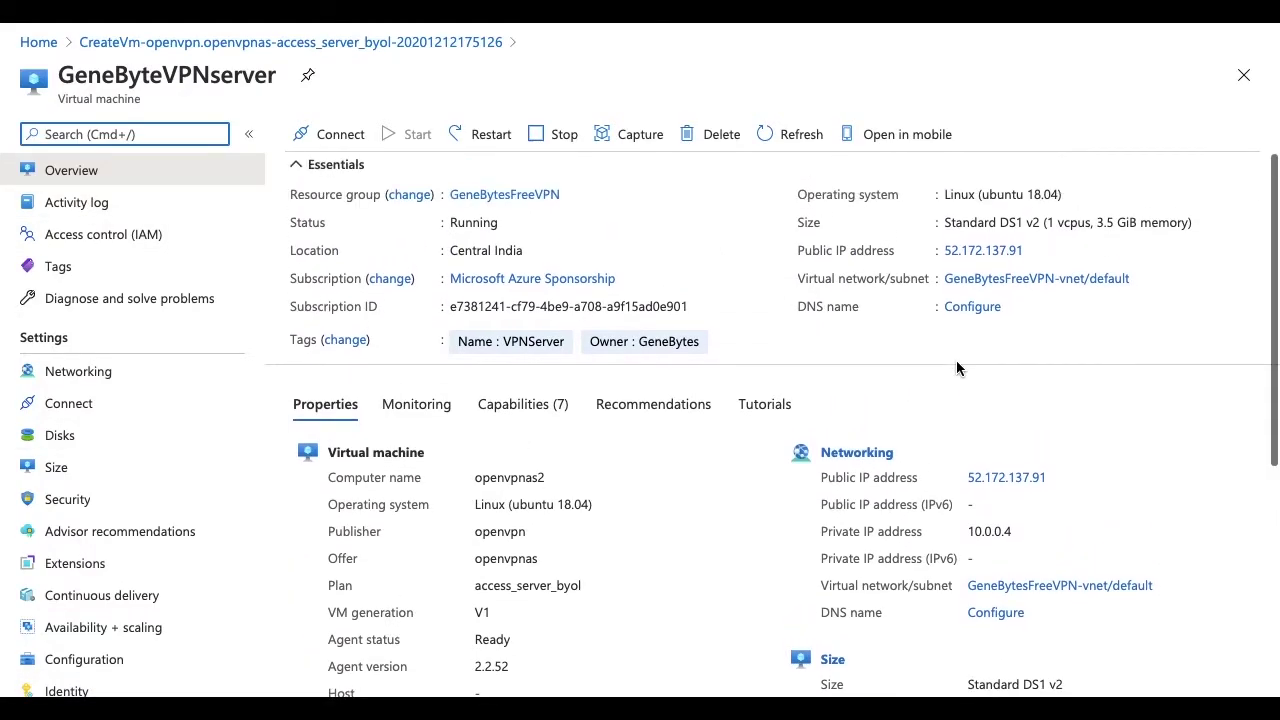
click(1035, 251)
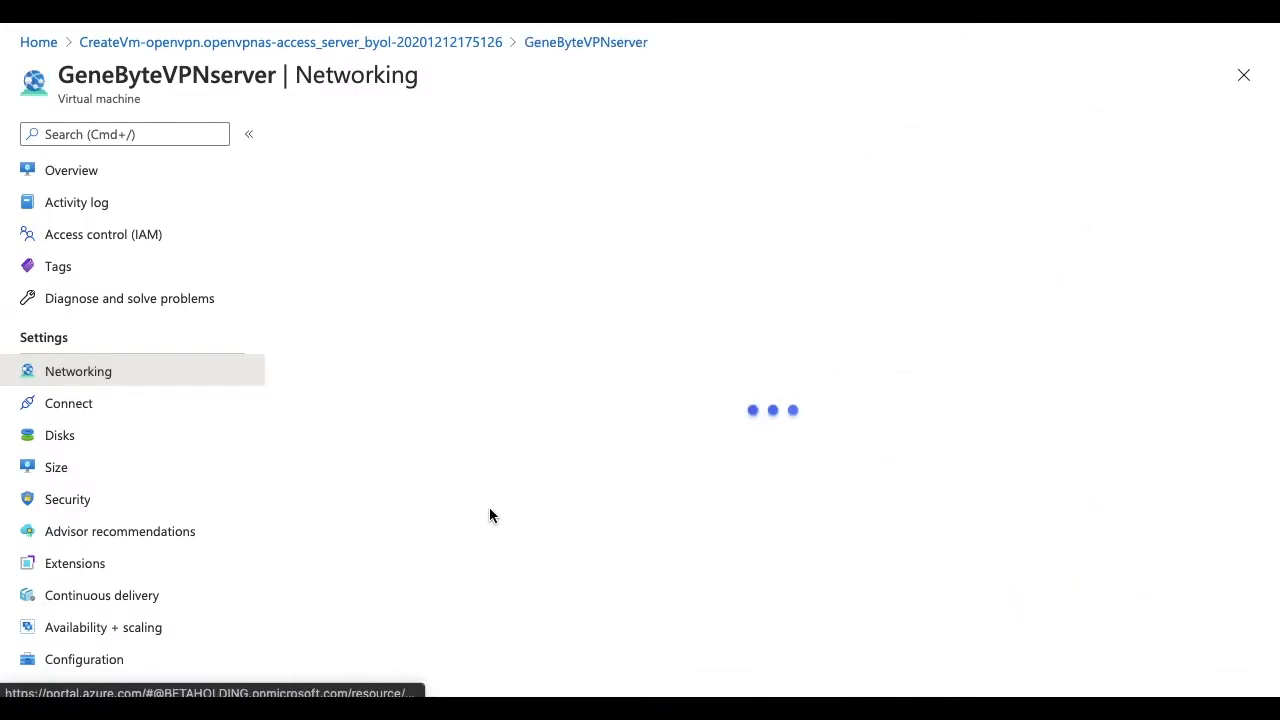
scroll(495, 514, down, 1)
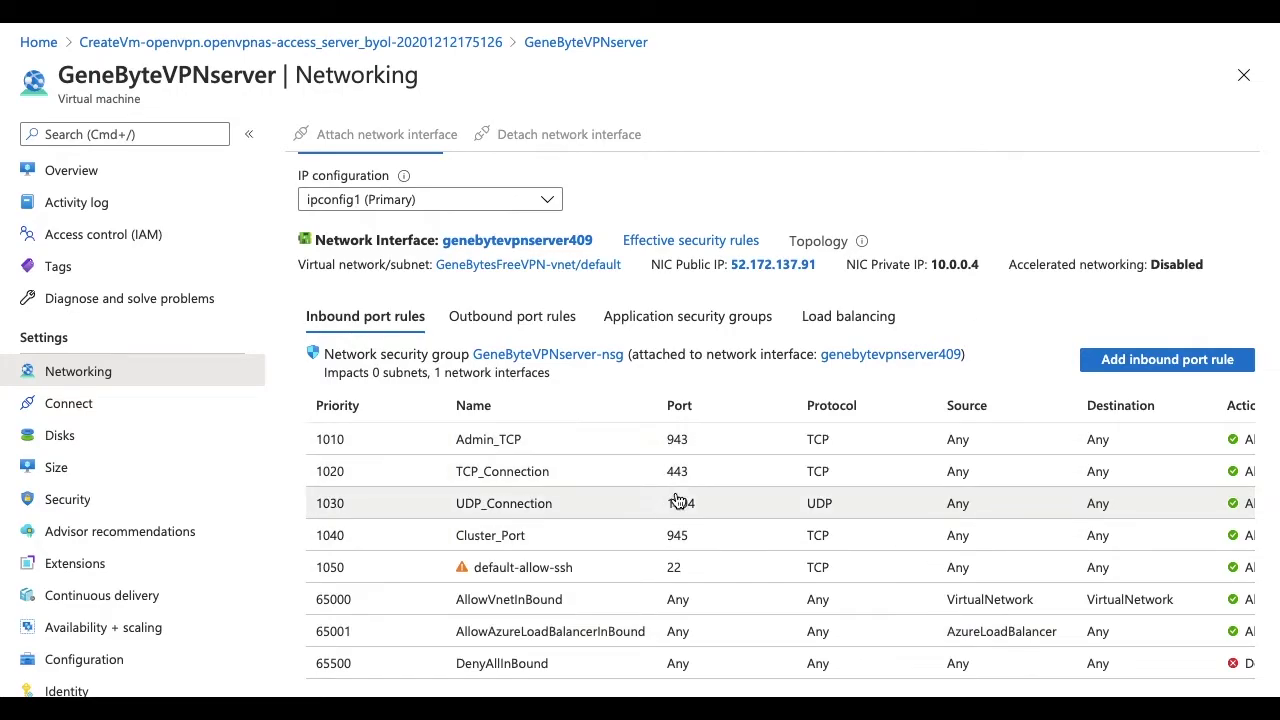
click(486, 332)
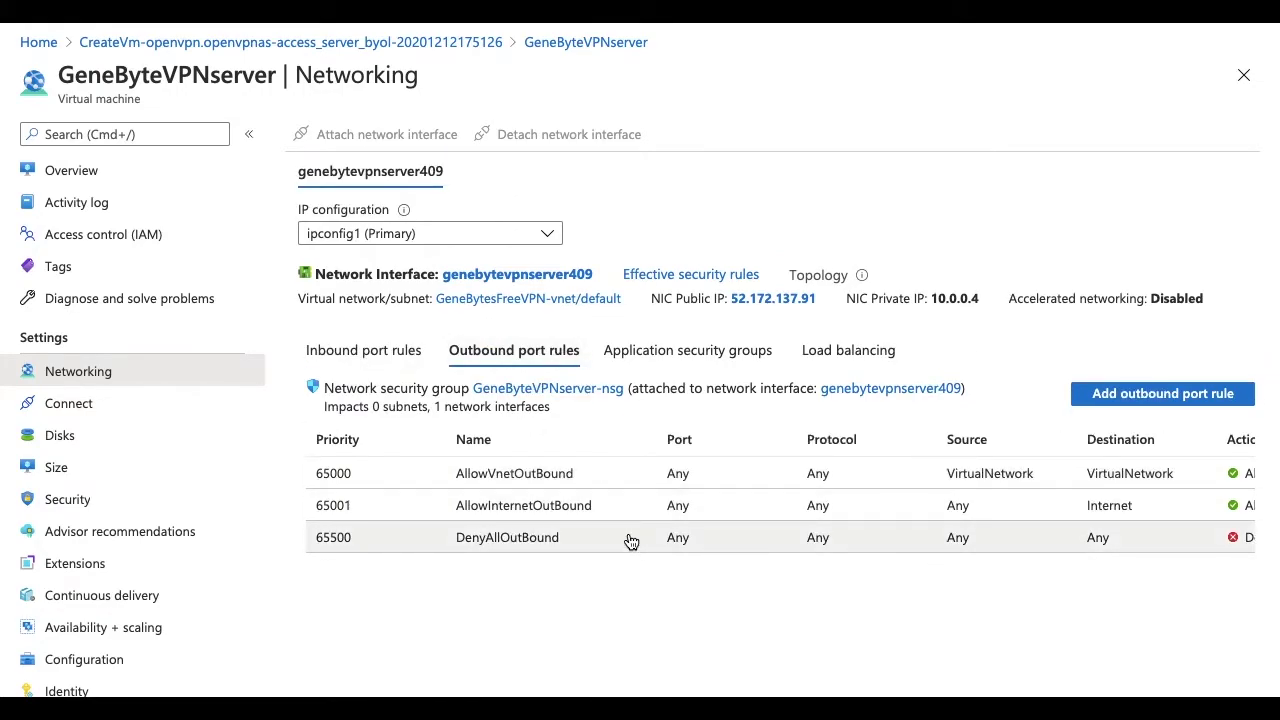
click(378, 372)
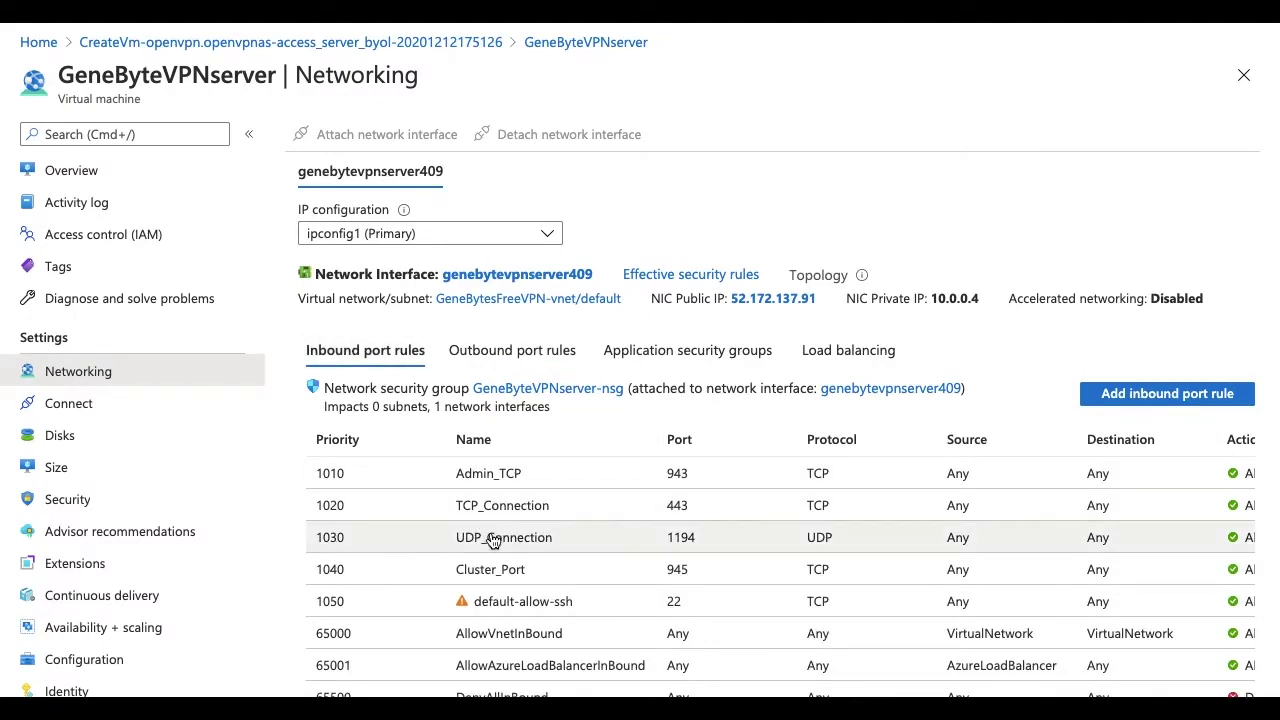
scroll(500, 537, down, 1)
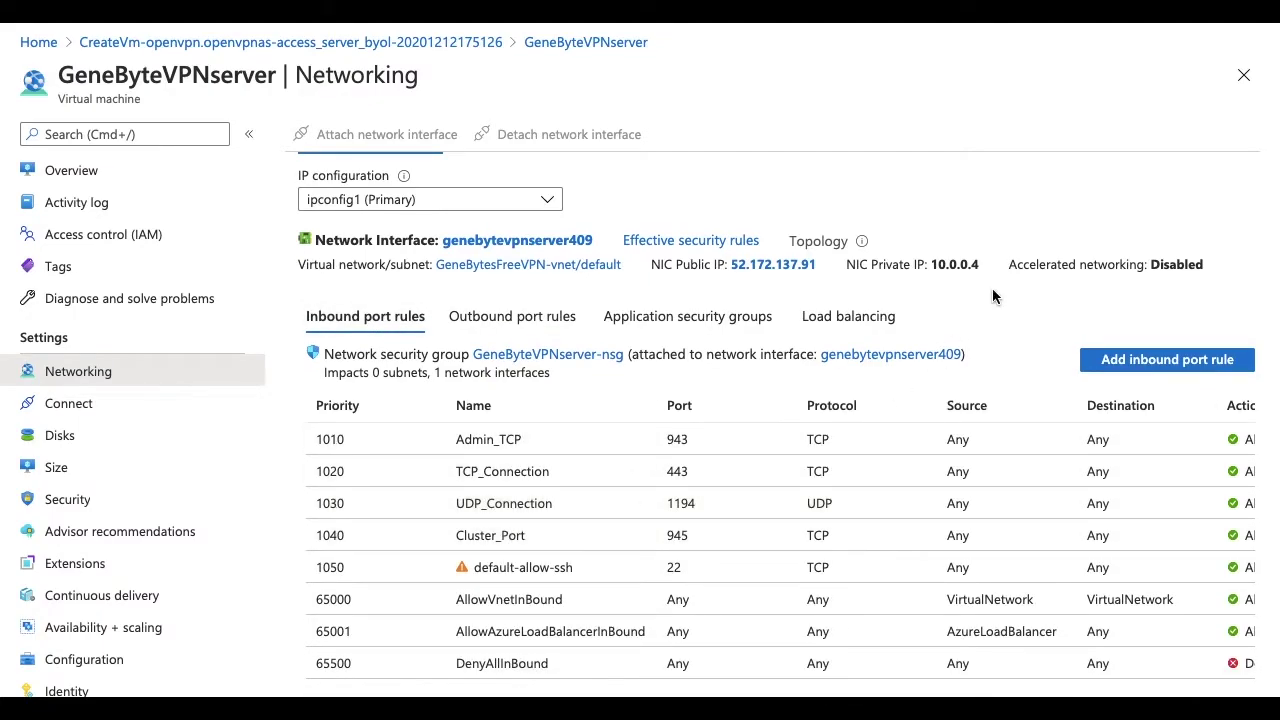
scroll(789, 503, up, 1)
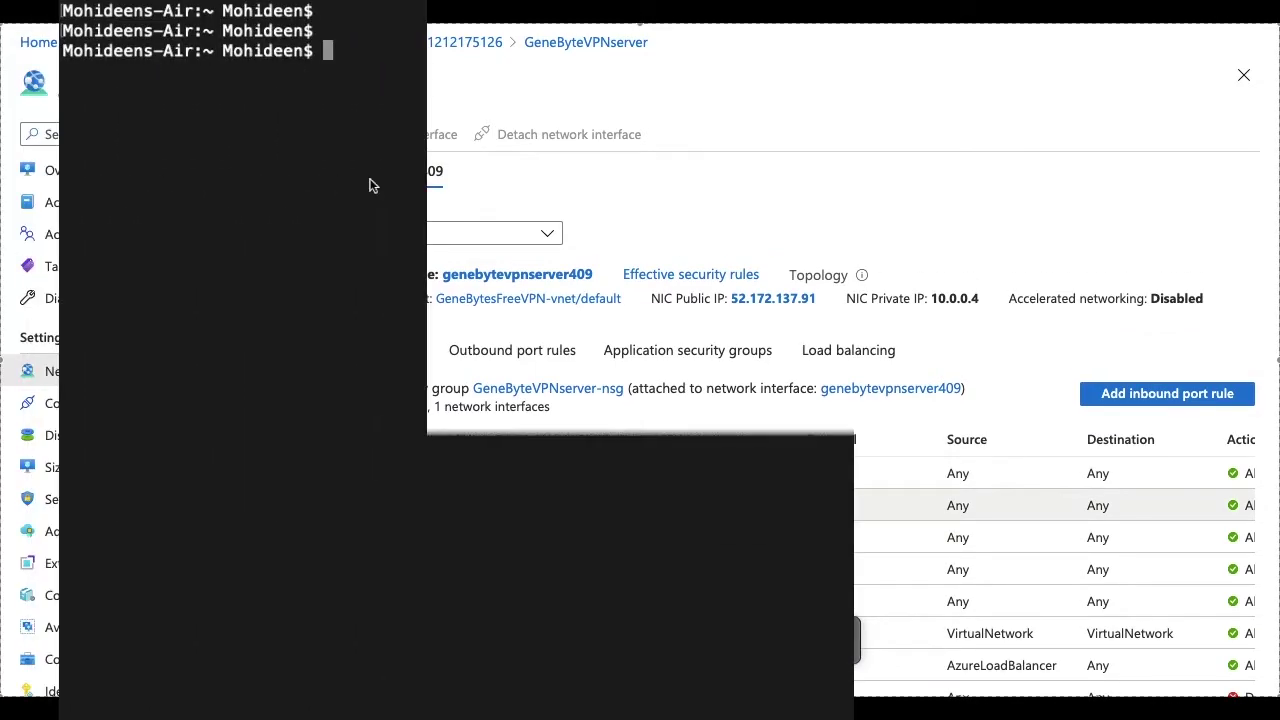
- SSH into 52.172.137.91 as superadmin using the pasted IP and the VM password
text(ssh superamd)
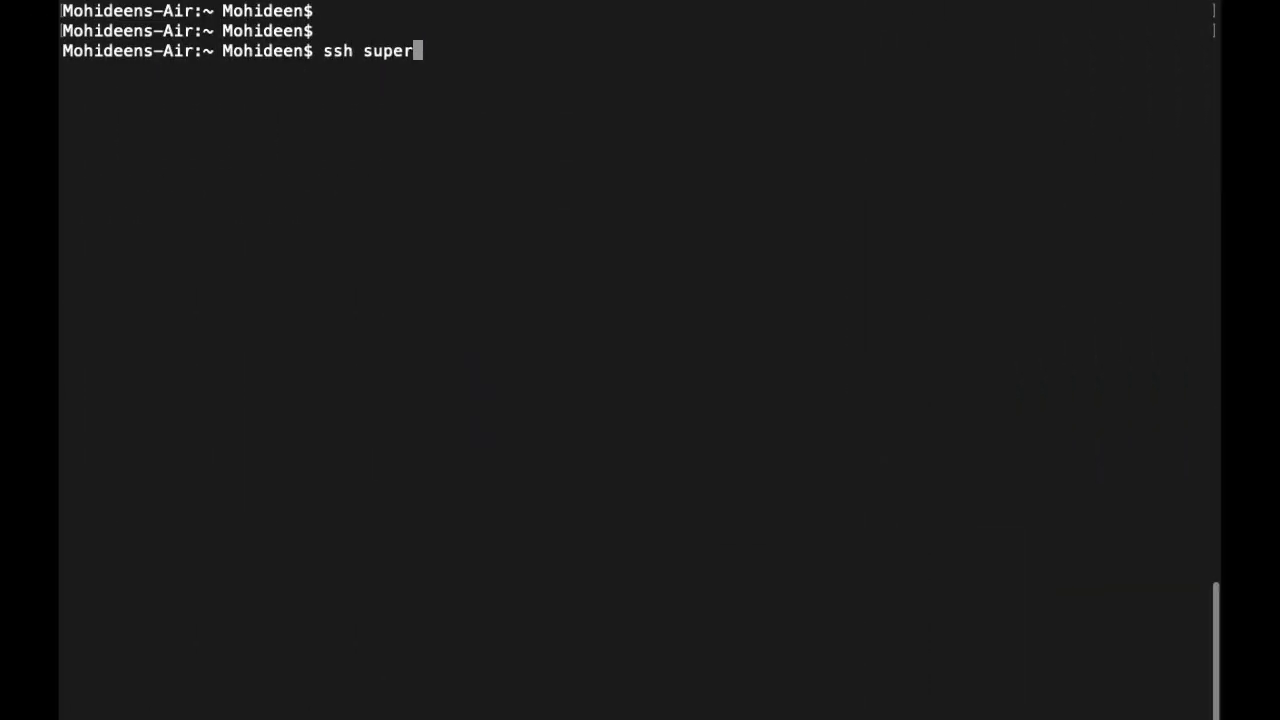
key(BackSpace)
key(BackSpace)
text(dmin@)
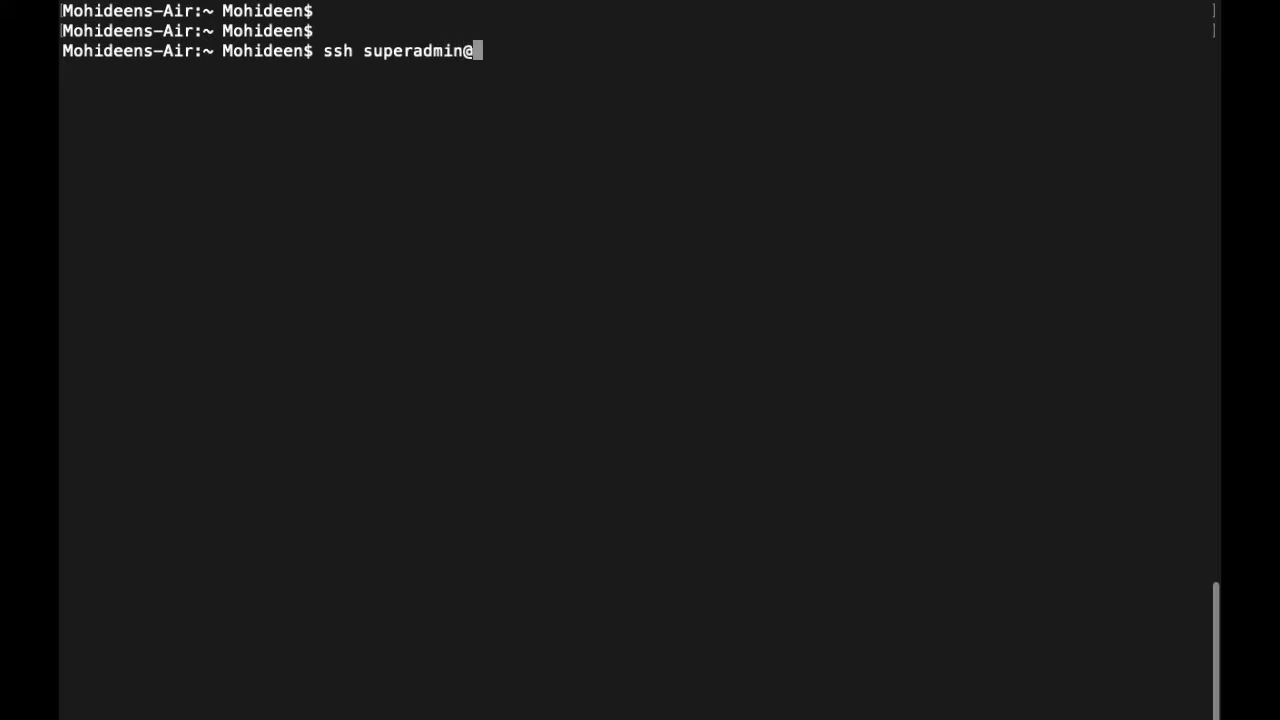
right_click(426, 96)
click(459, 124)
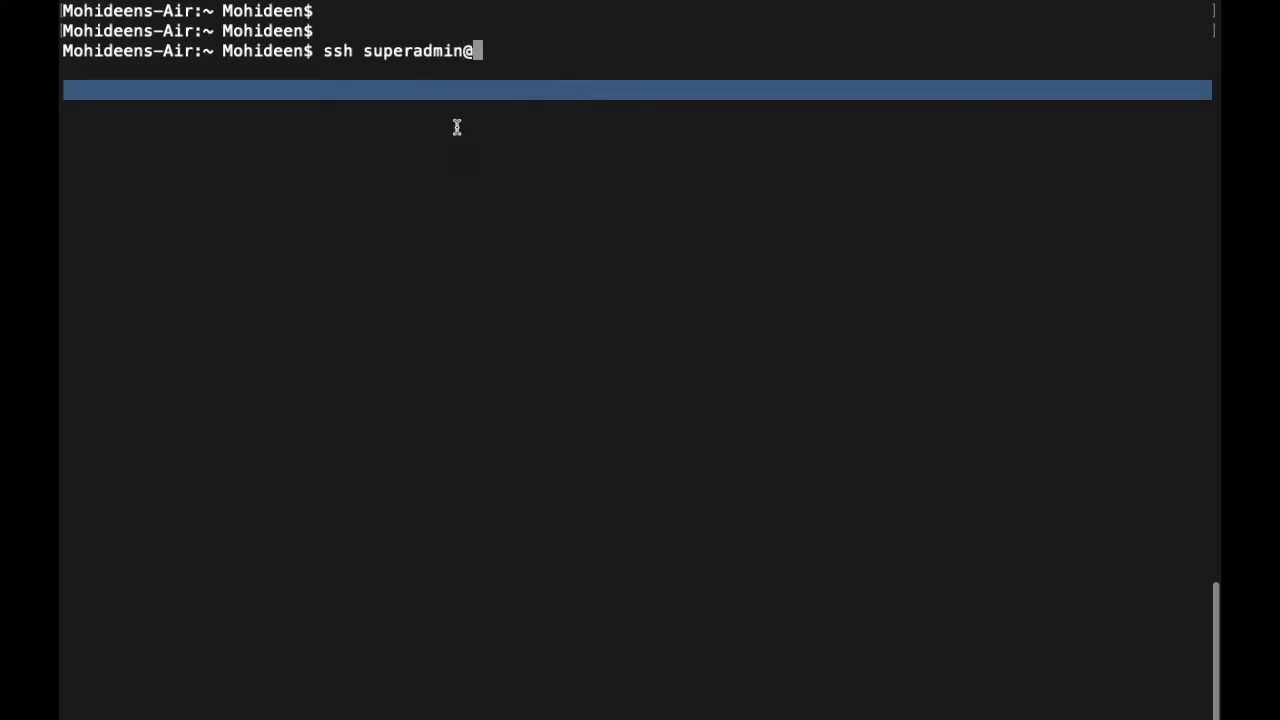
key(Return)
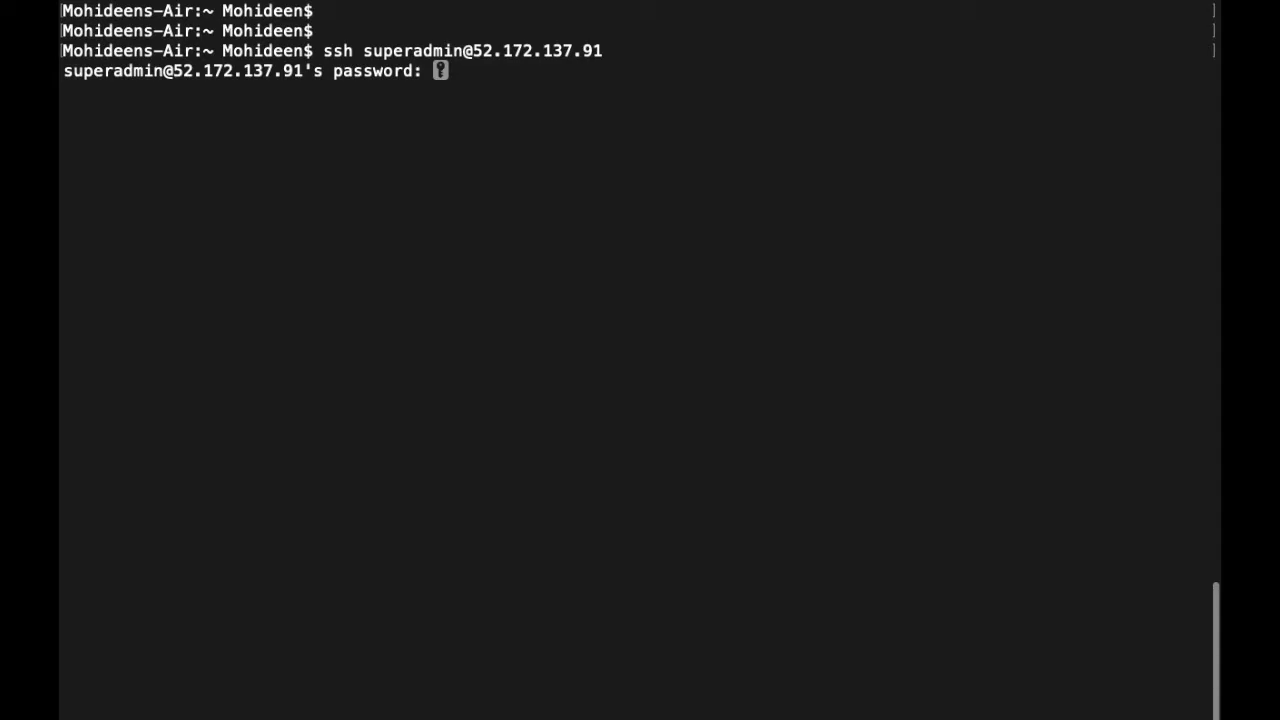
key(Return)
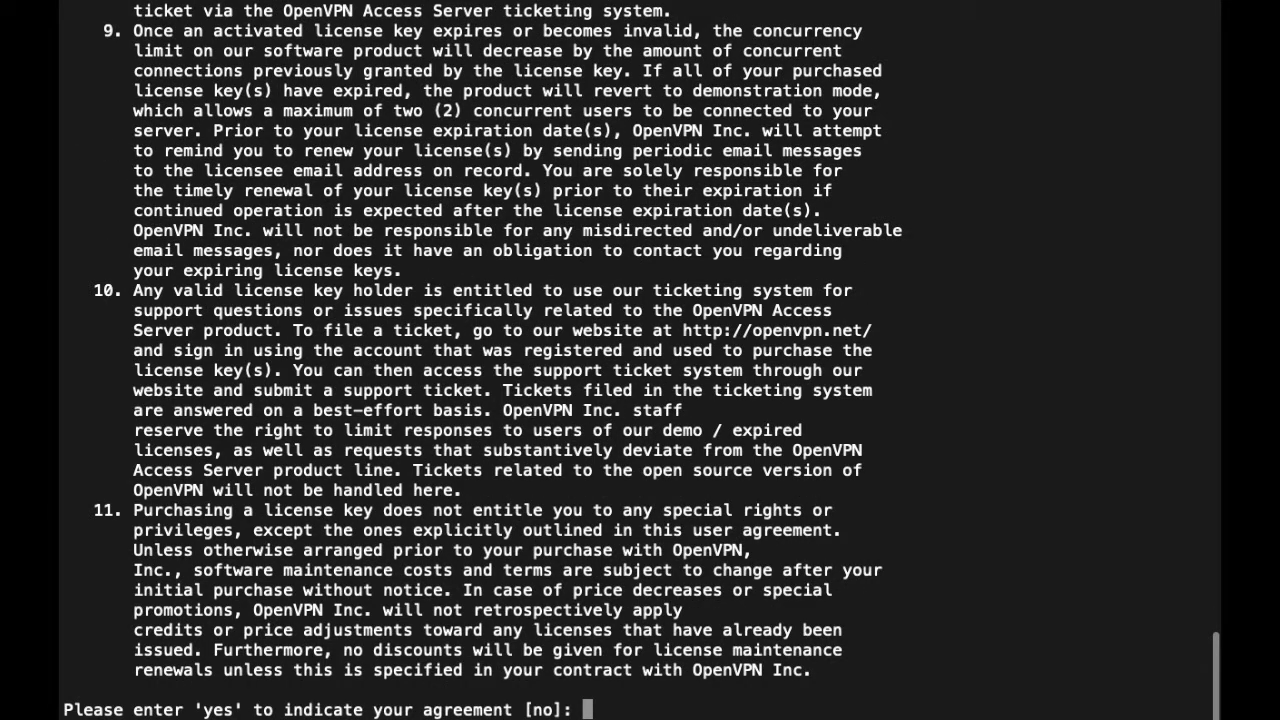
- Accept the license with 'yes' and keep the defaults: primary node, all interfaces, admin port 943, TCP 443
text(yes)
key(Return)
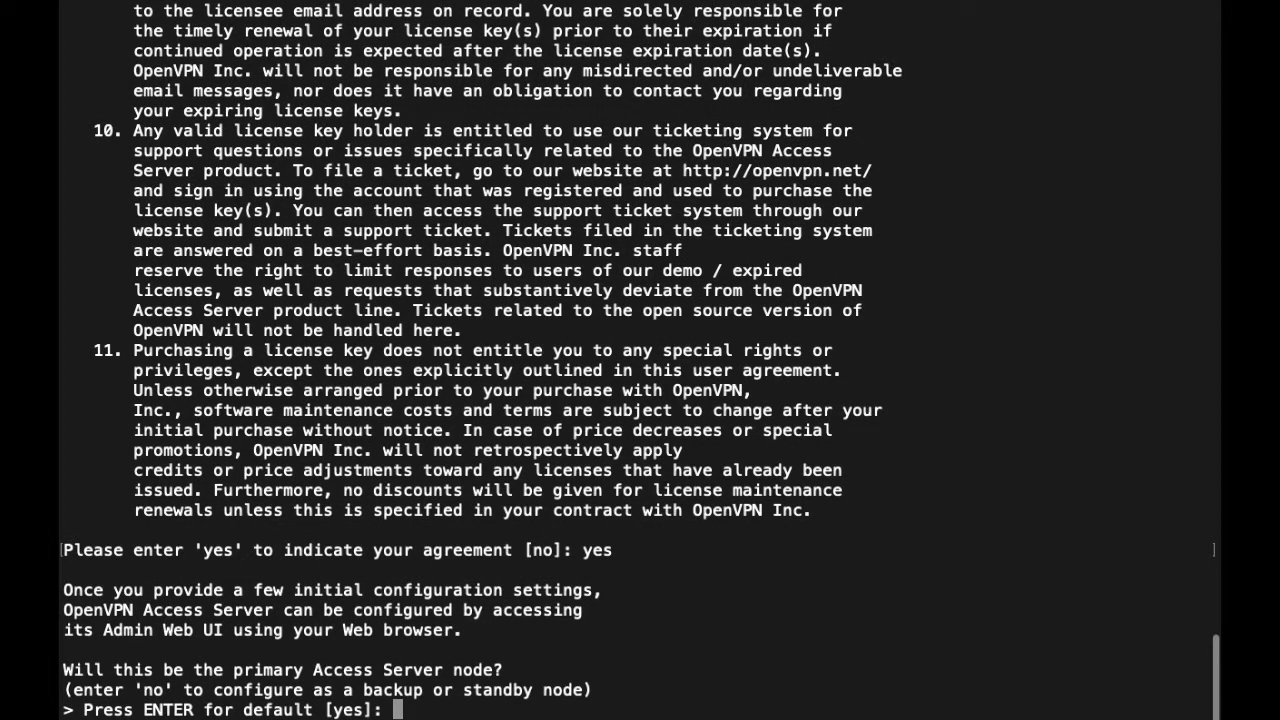
key(Return)
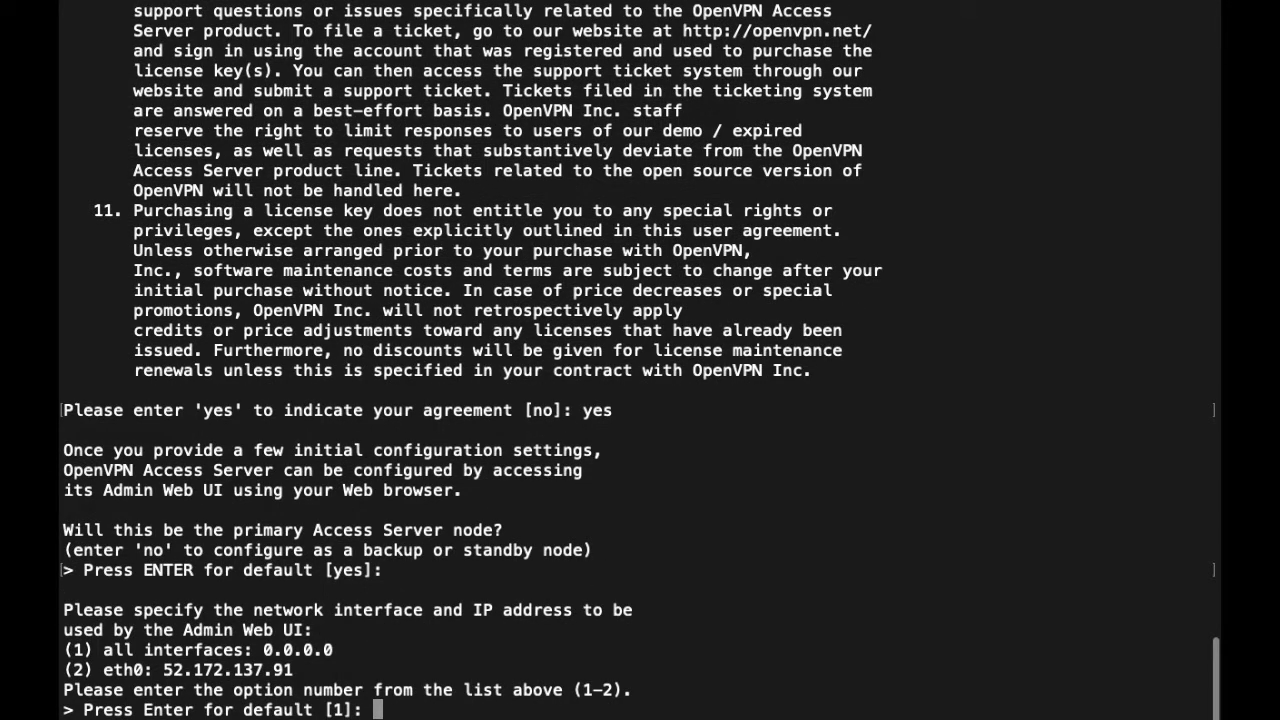
key(Return)
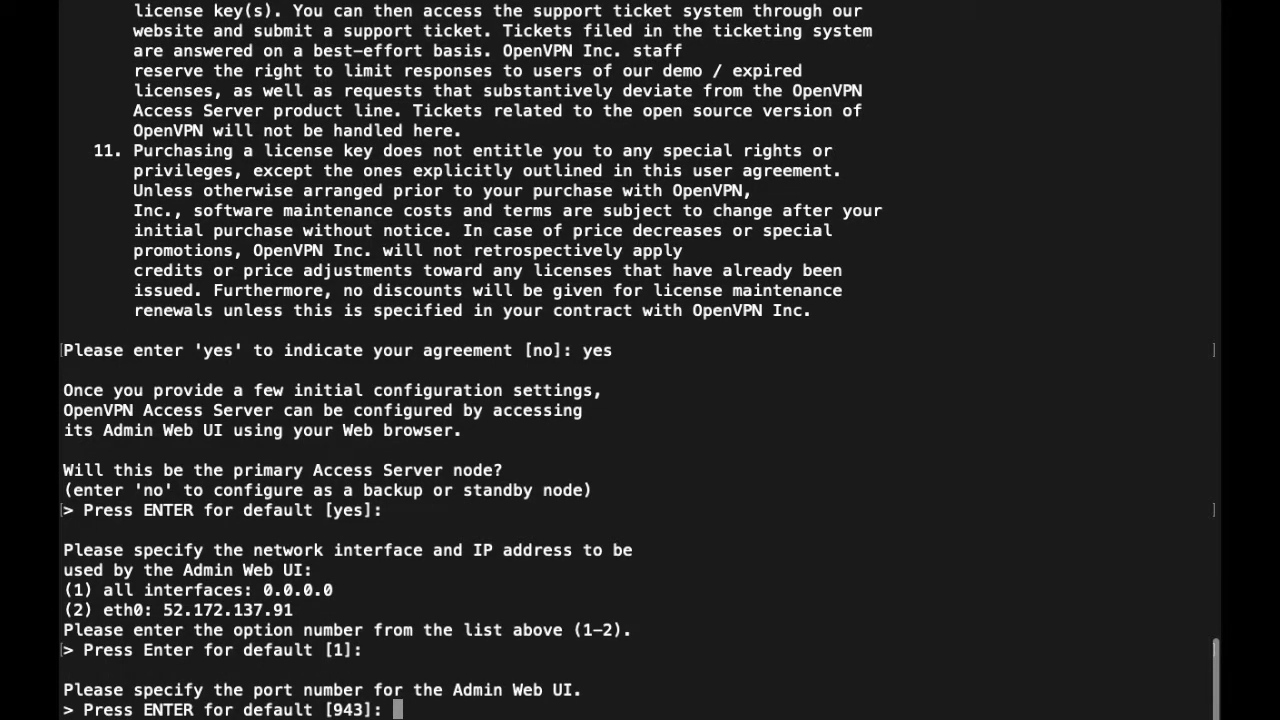
key(Return)
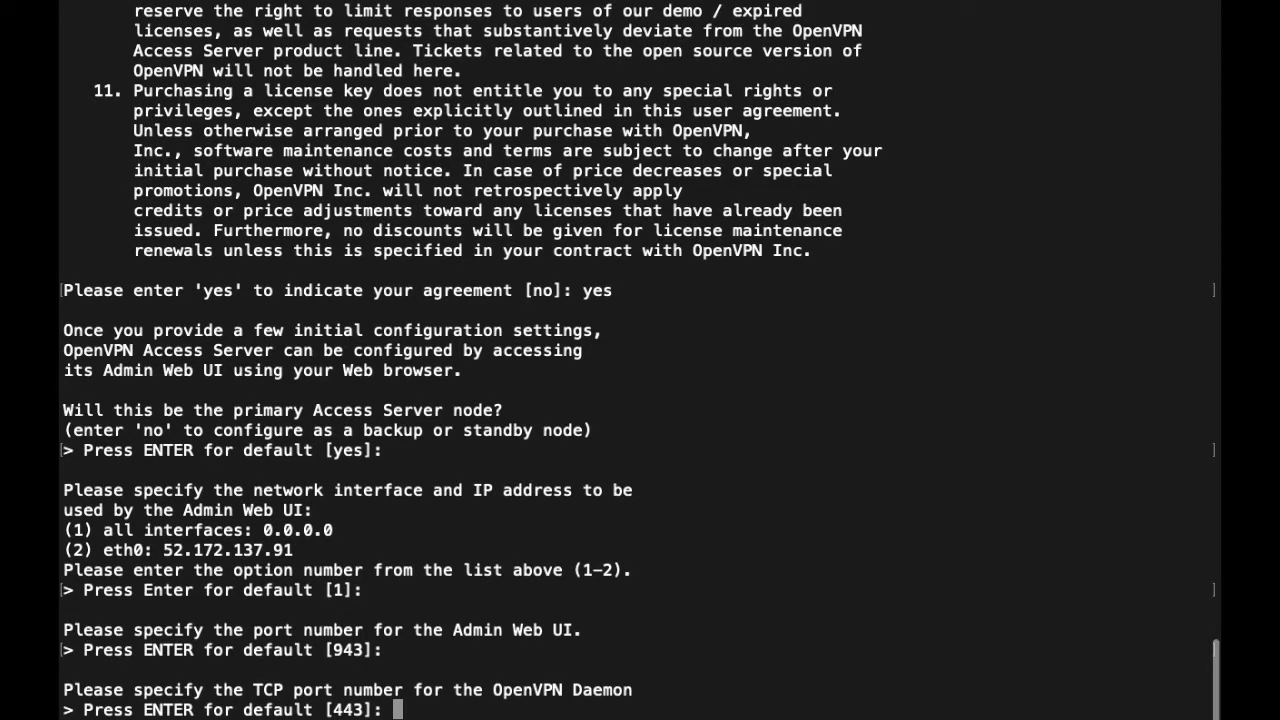
key(Return)
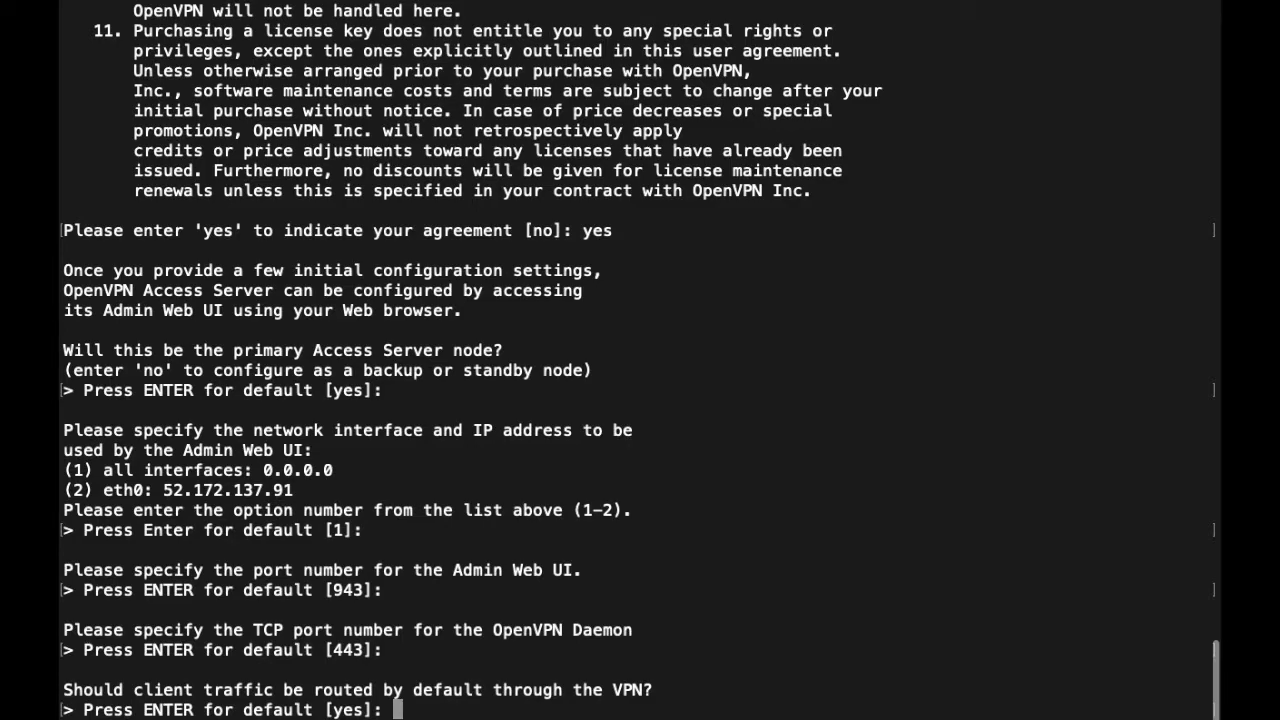
- Keep the default client routing, DNS routing, local DB authentication, private subnet access and admin login openvpn
key(Return)
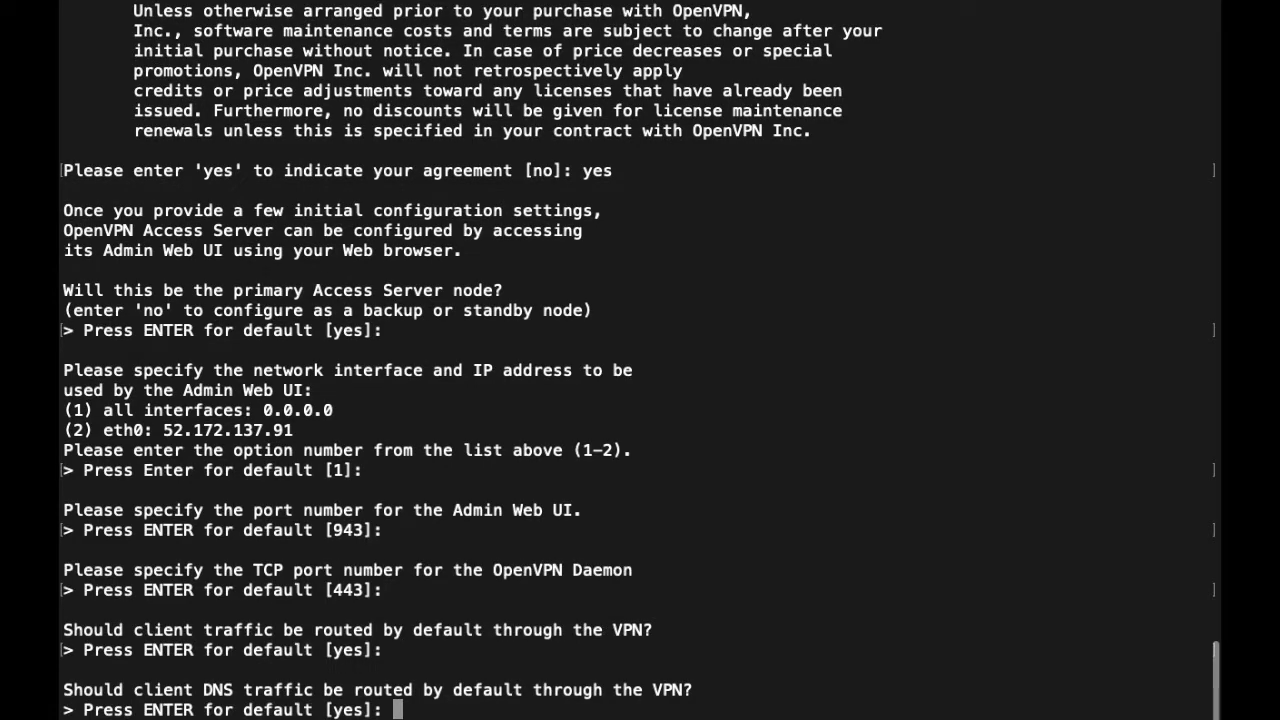
key(Return)
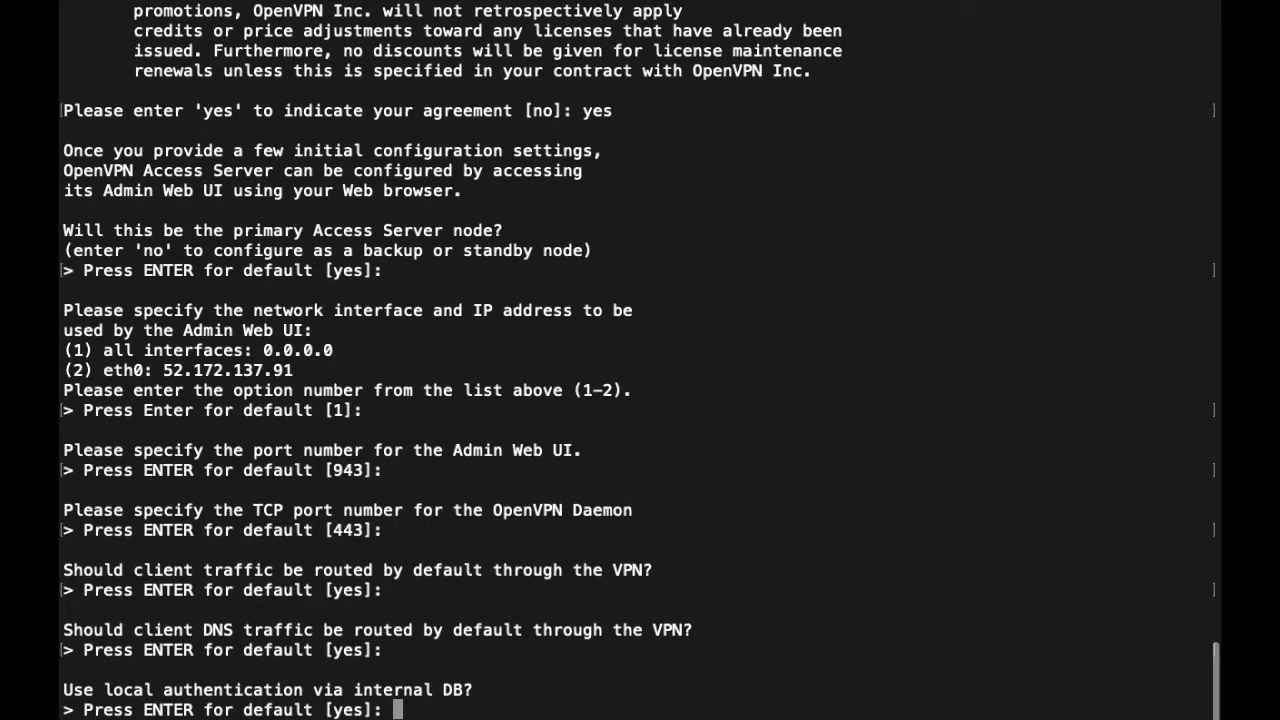
key(Return)
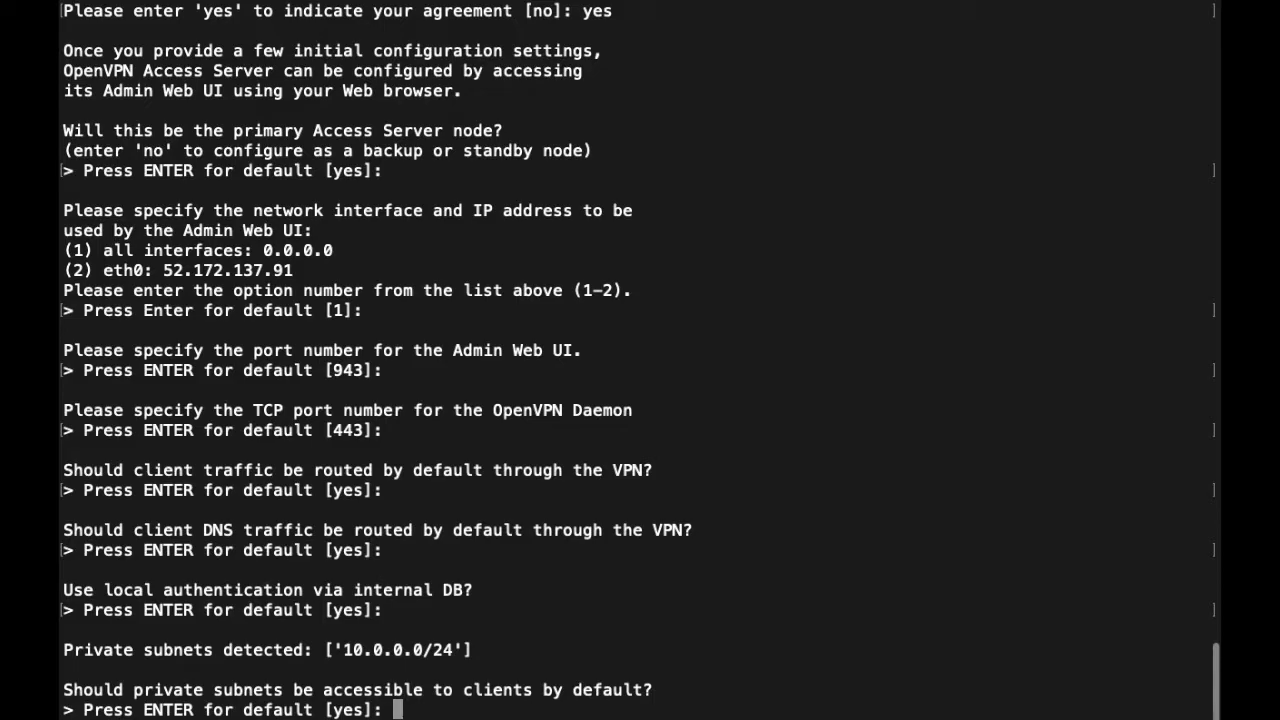
key(Return)
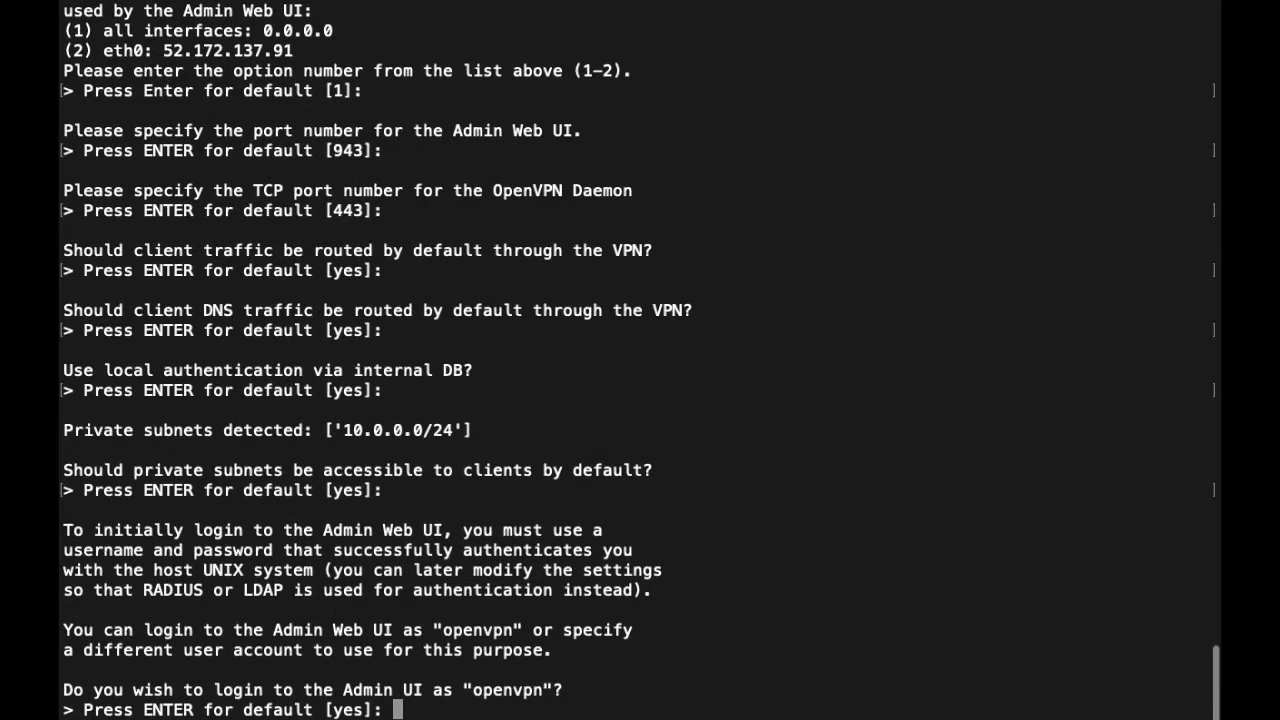
key(Return)
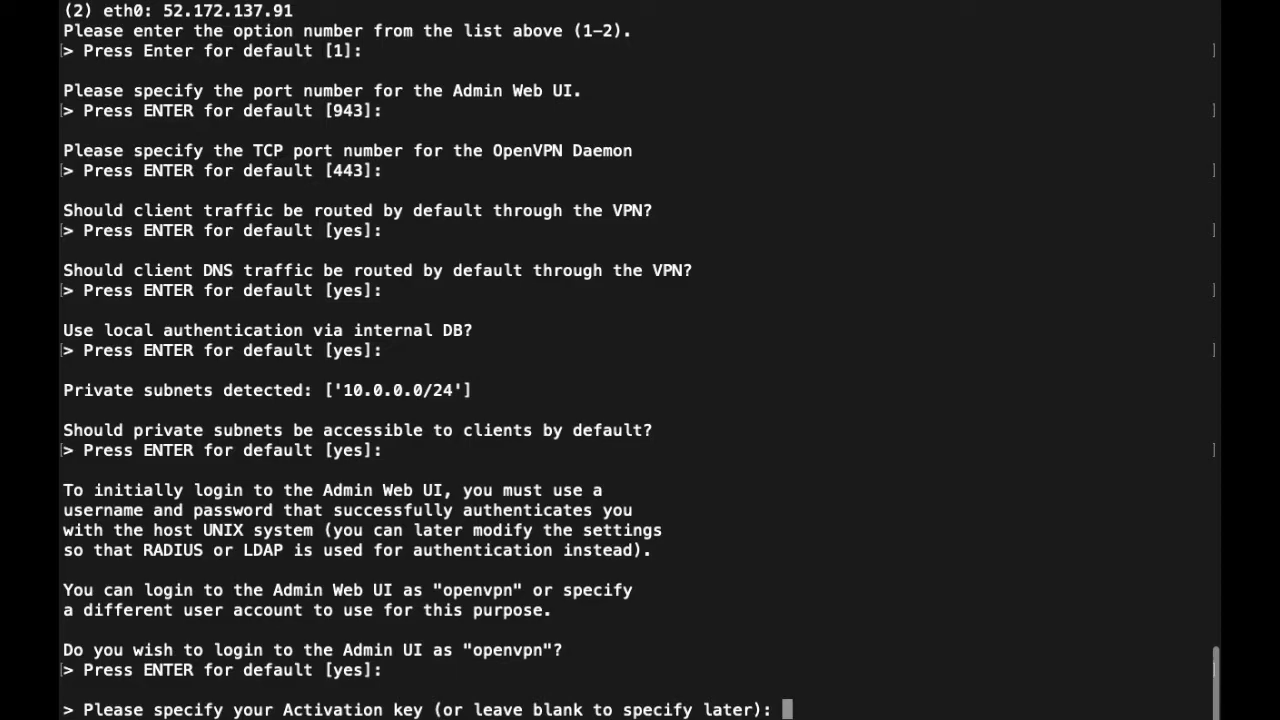
key(Return)
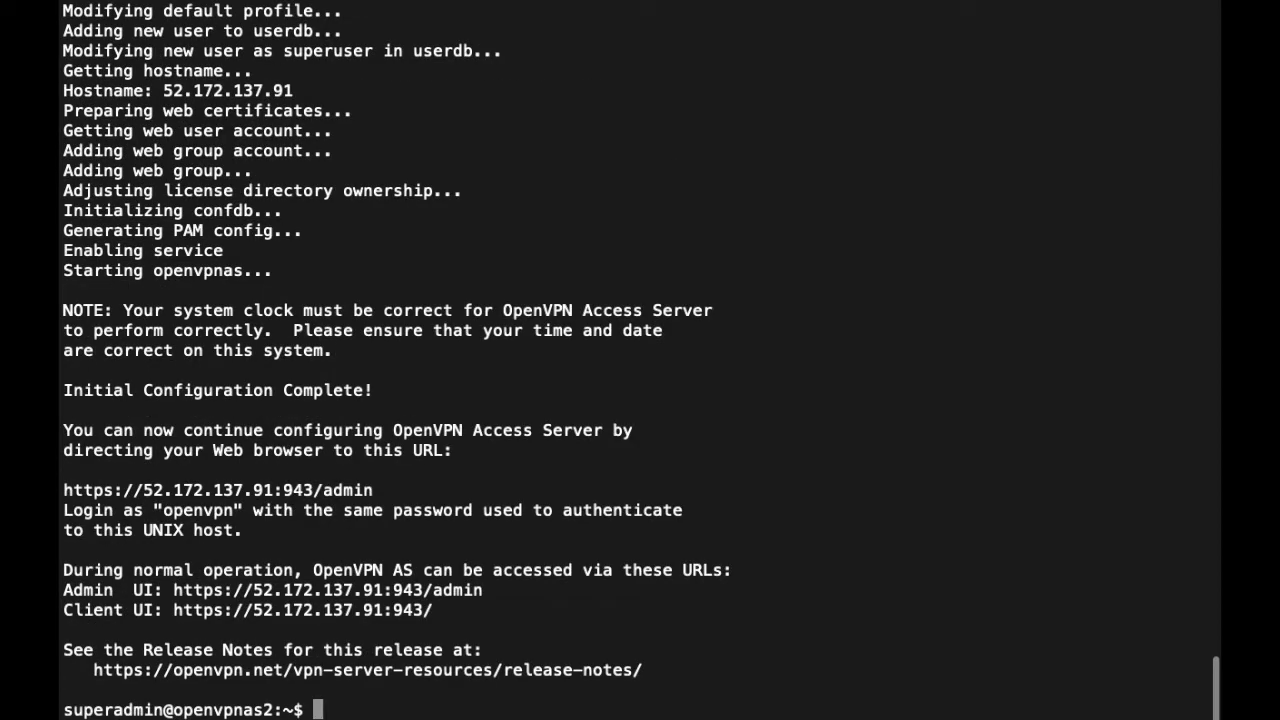
key(Return)
key(Return)
key(Return)
key(Return)
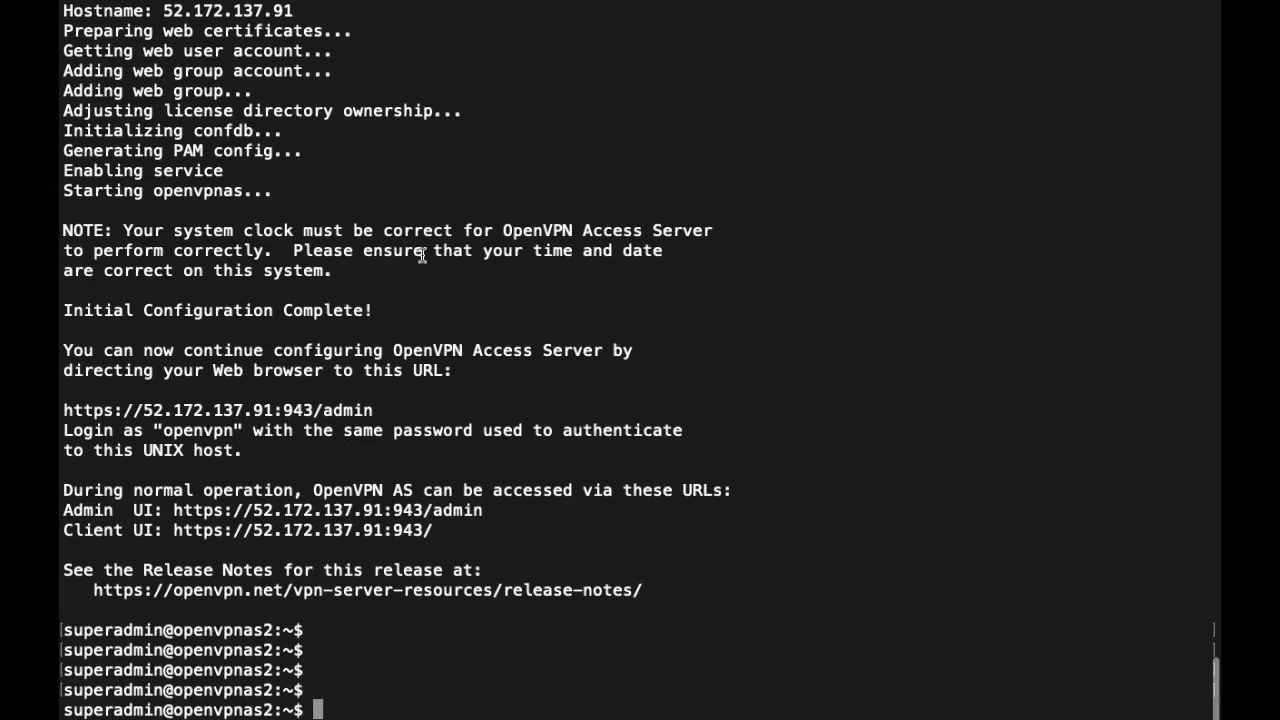
- Reset the openvpn user's password with sudo passwd openvpn and note 'Done..Lets go to browser'
key(super+shift+5)
click(617, 666)
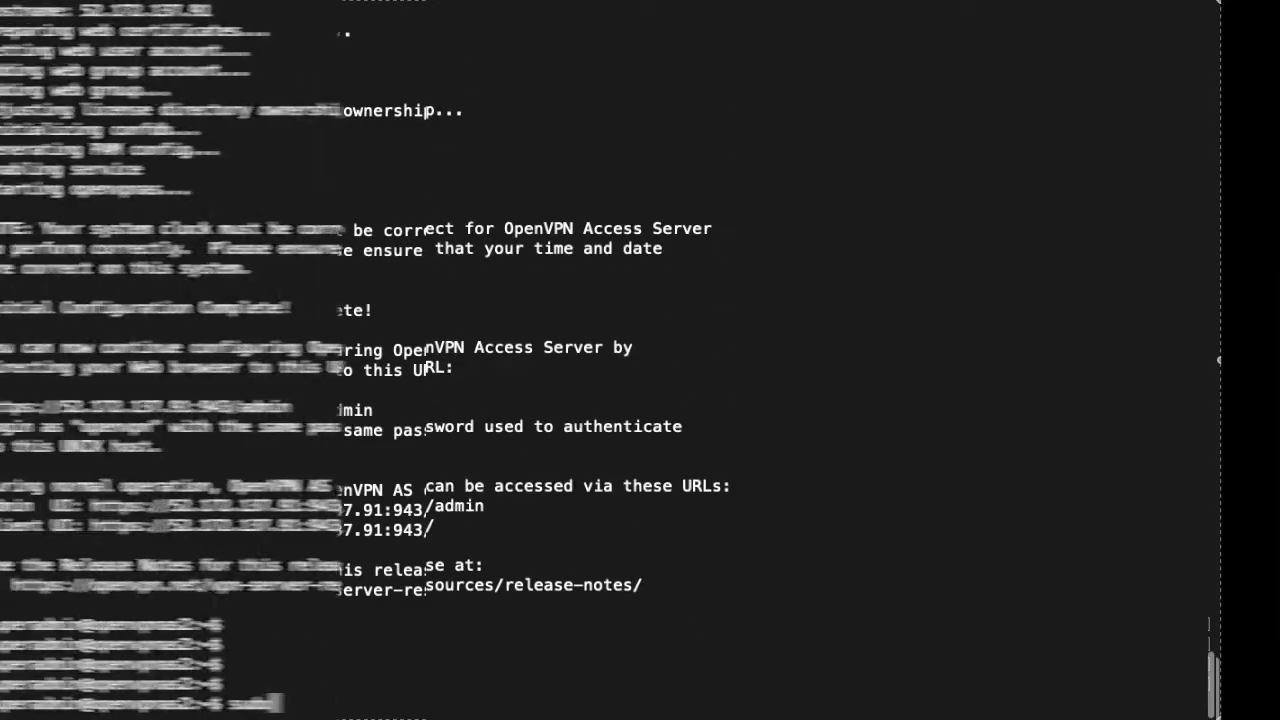
text(sudo passwd ope)
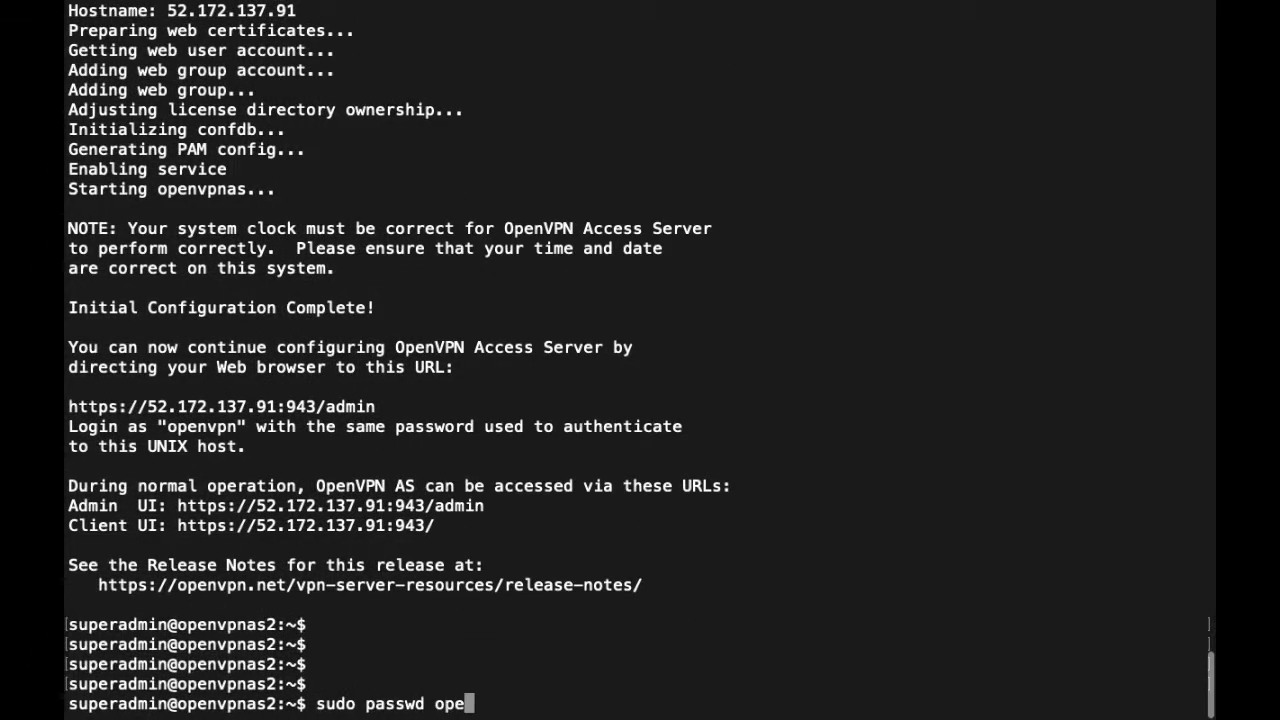
text(nvpn)
key(Return)
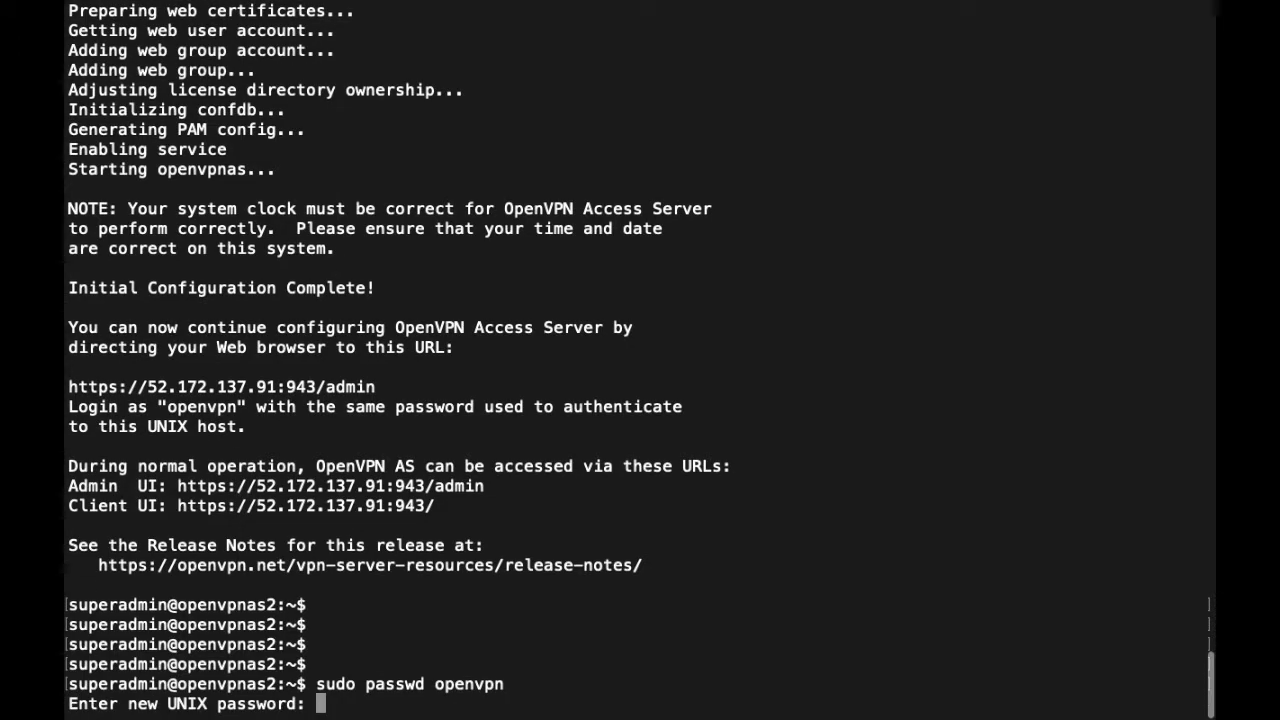
key(Return)
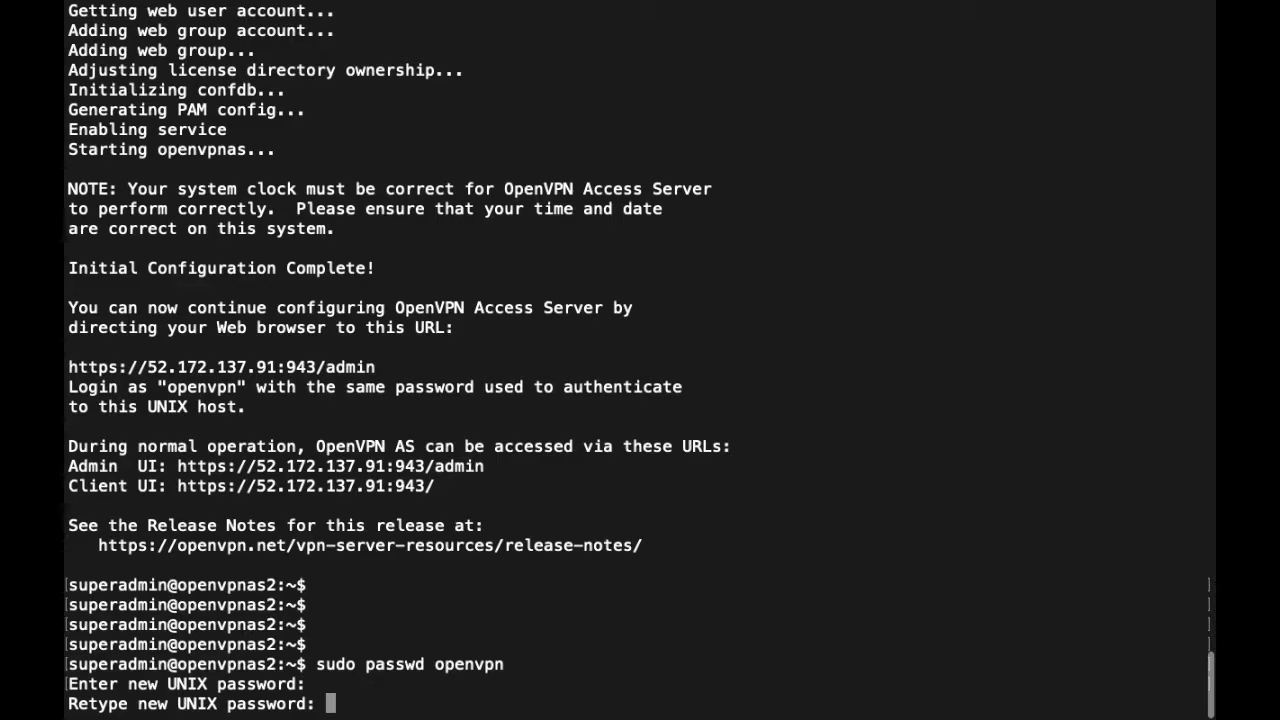
key(Return)
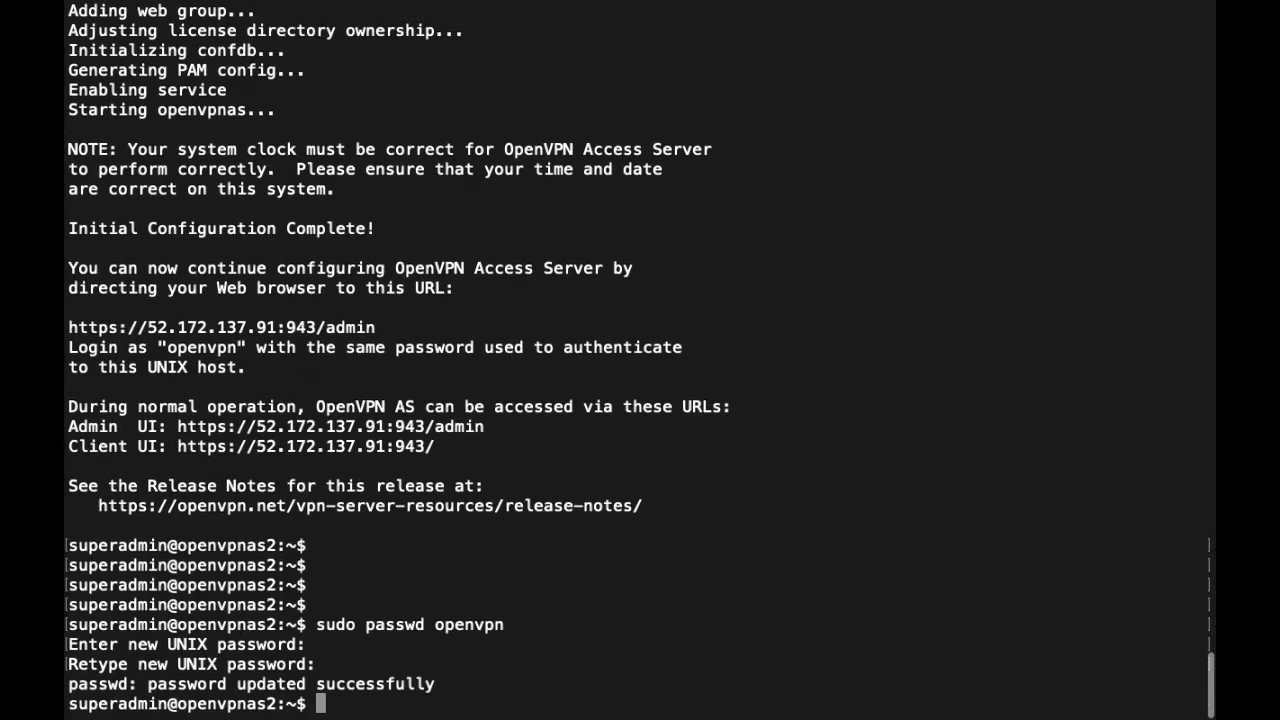
key(Return)
key(Return)
key(Return)
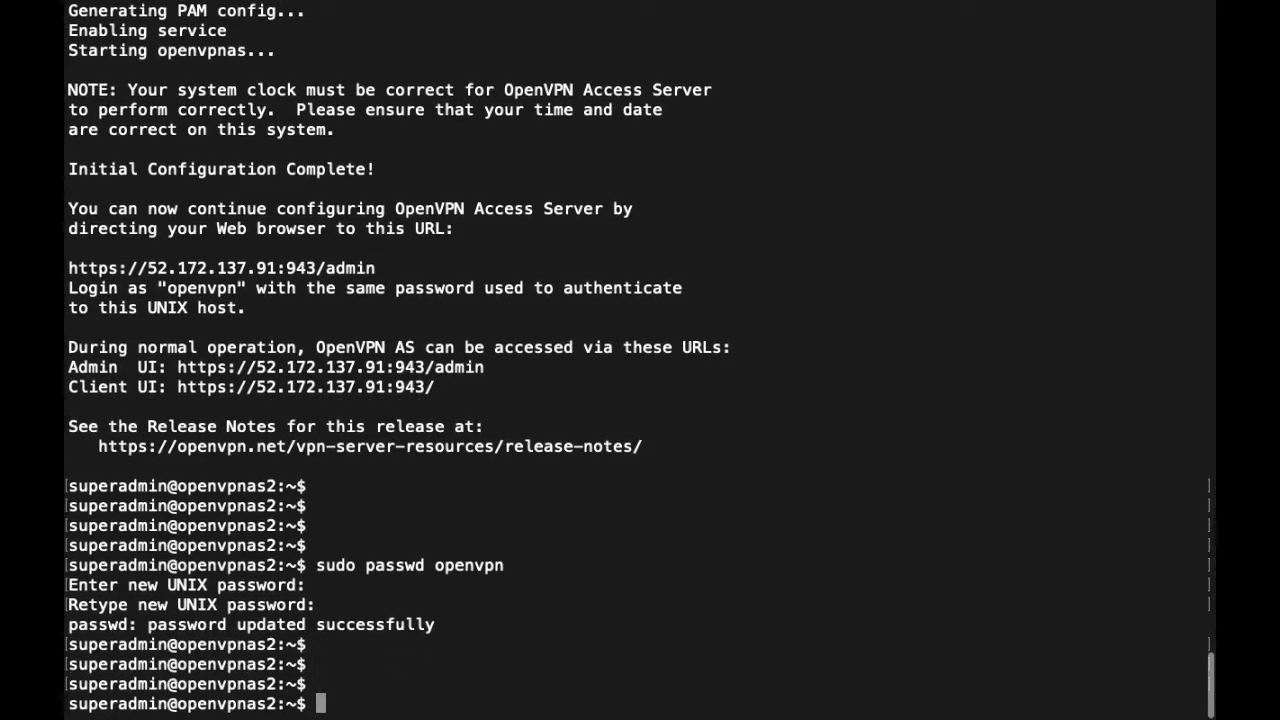
text(Done..Lets got to)
key(BackSpace)
key(BackSpace)
key(BackSpace)
key(BackSpace)
text(to browser)
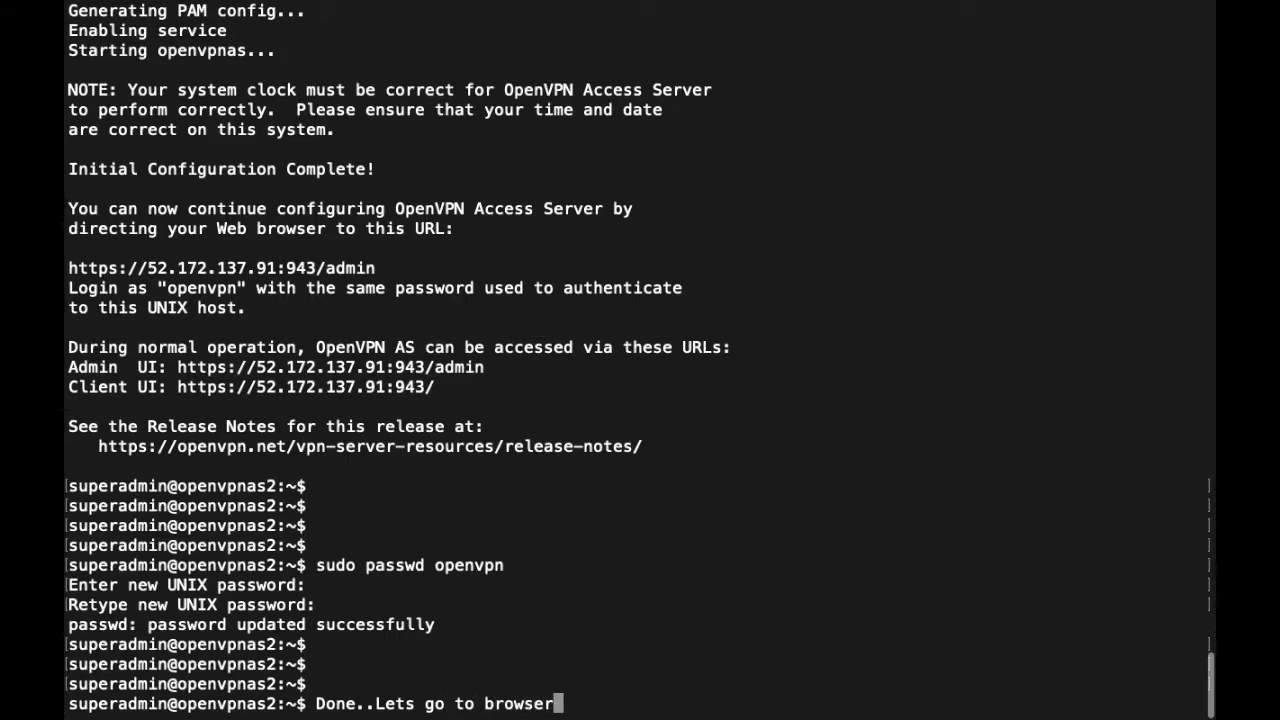
key(super+shift+5)
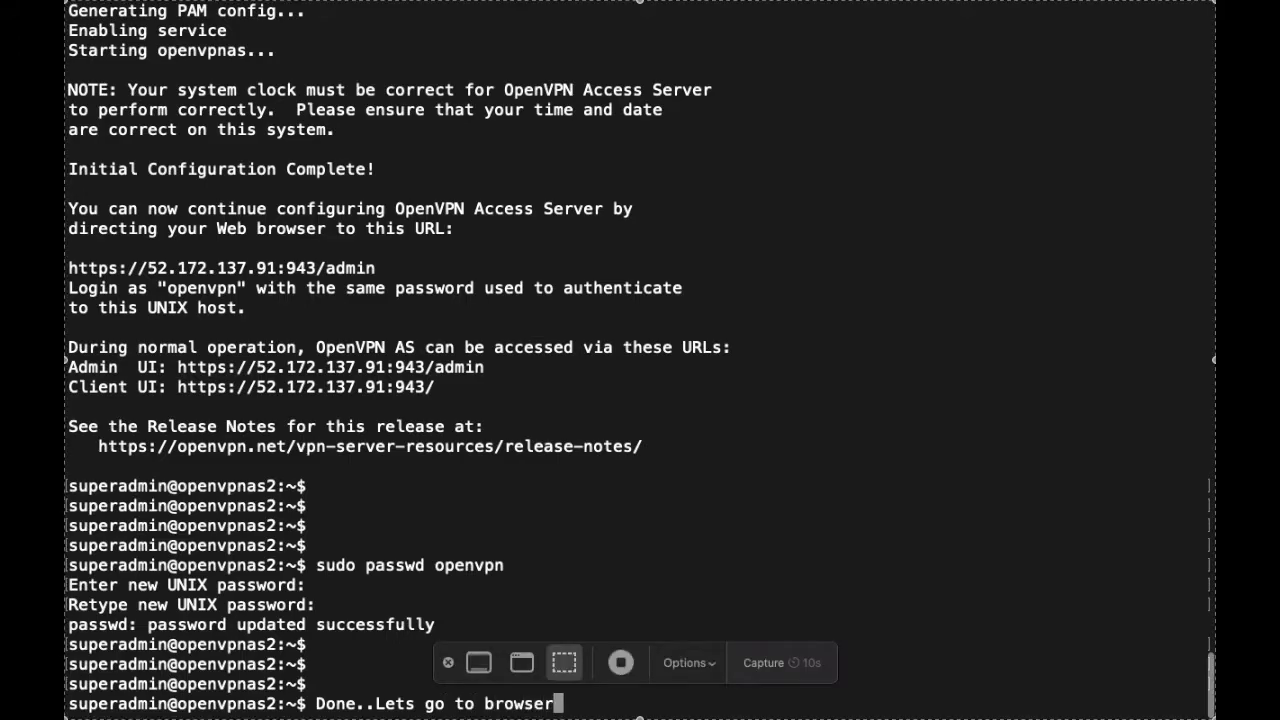
key(ctrl+Left)
click(349, 50)
text(https://)
text(52.172.137.91)
text(:943/admin)
- Load the admin page and accept the self-signed certificate risk
key(Return)
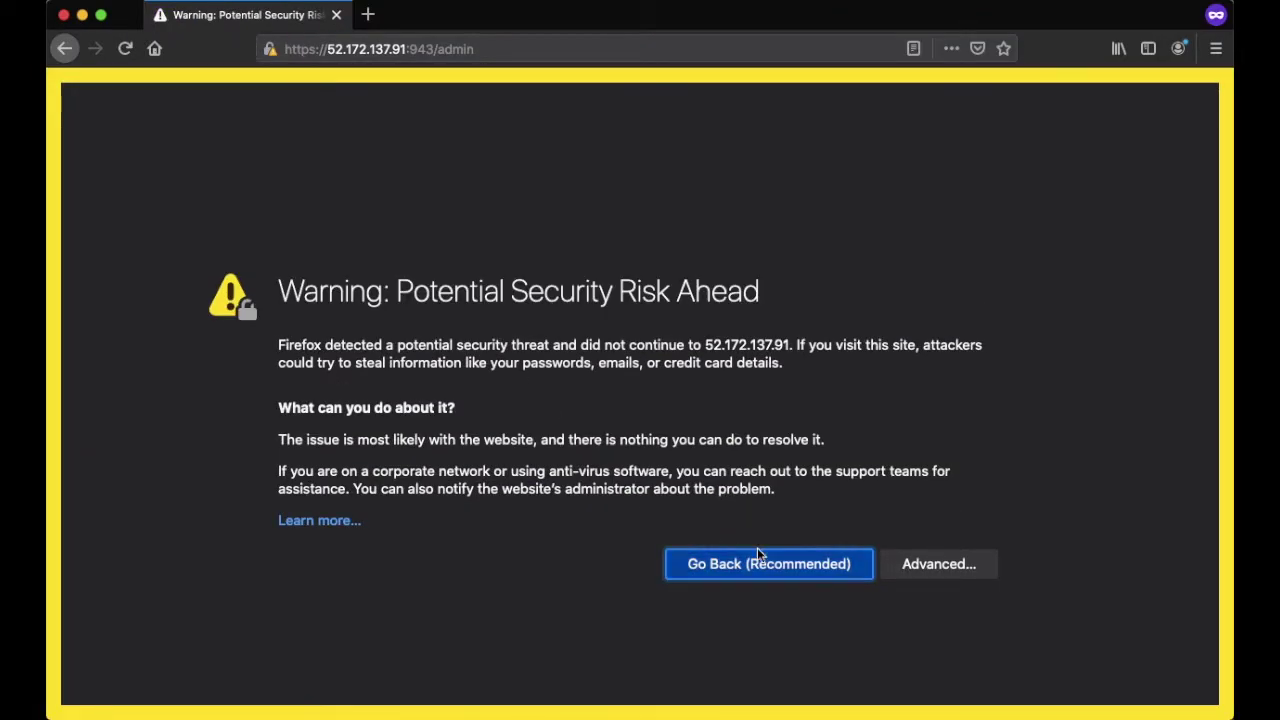
click(926, 564)
scroll(594, 543, down, 5)
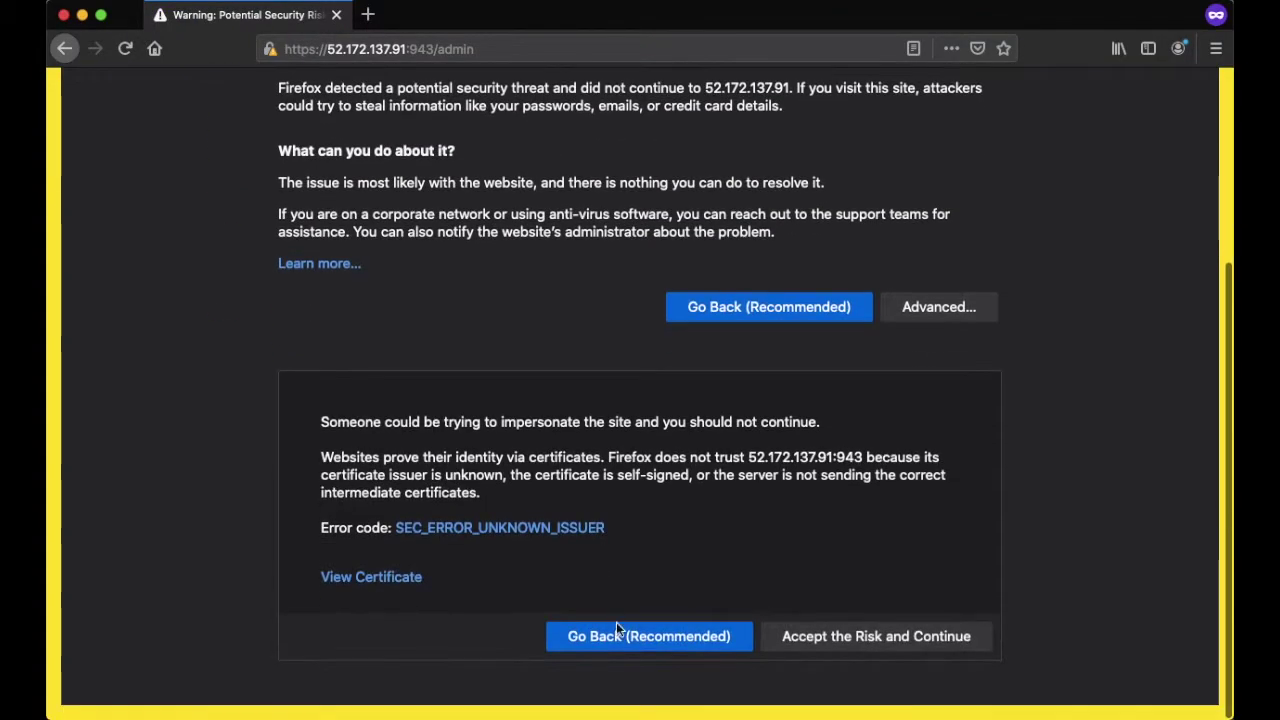
click(828, 648)
- Sign in to the admin site as openvpn with the account password
text(openvpb)
key(BackSpace)
text(n)
key(Tab)
text(***************)
key(Return)
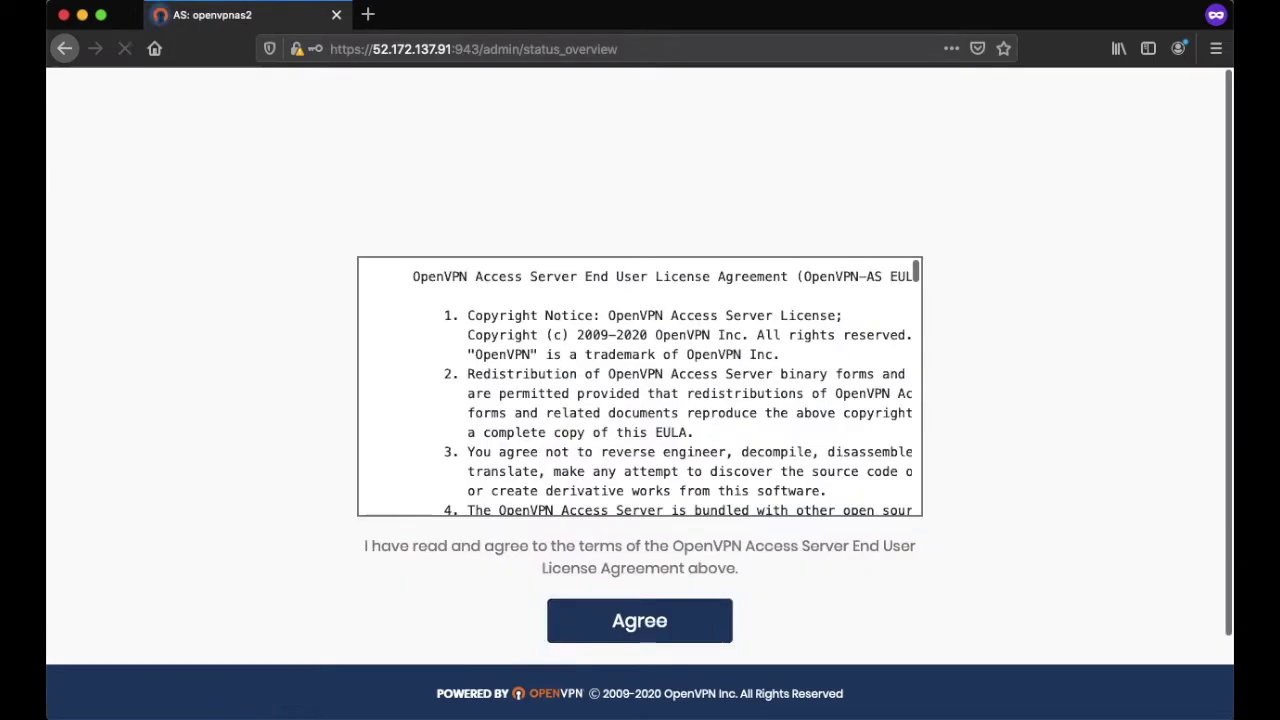
scroll(820, 408, down, 15)
scroll(820, 408, down, 10)
- Agree to the EULA, note the 2 allowed VPN connections, and view the Cluster page
click(645, 622)
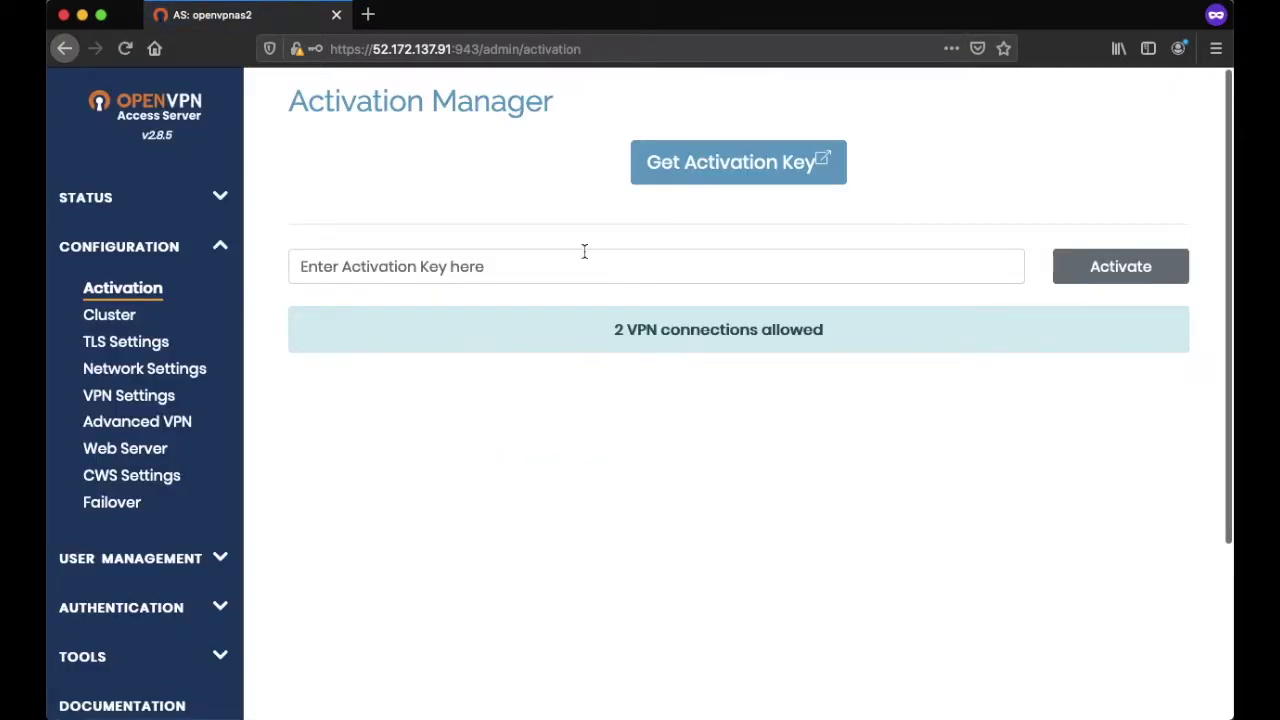
drag(609, 329, 829, 329)
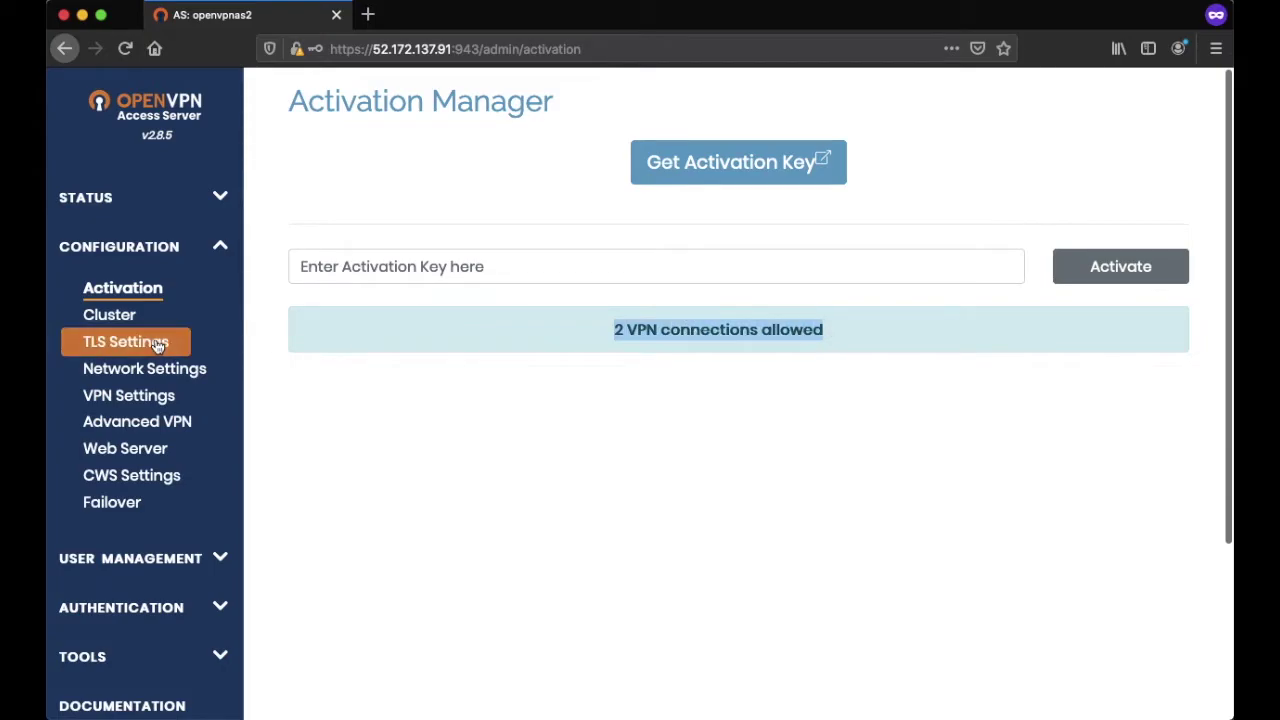
click(132, 318)
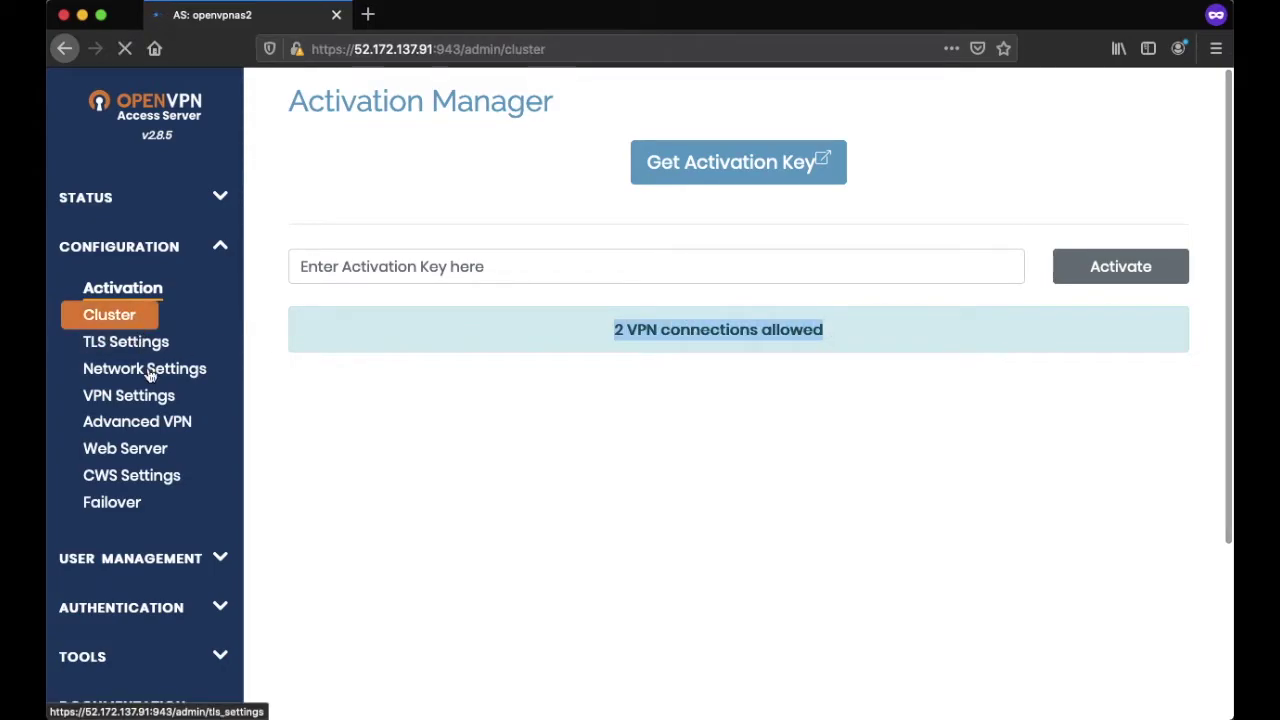
scroll(454, 404, down, 1)
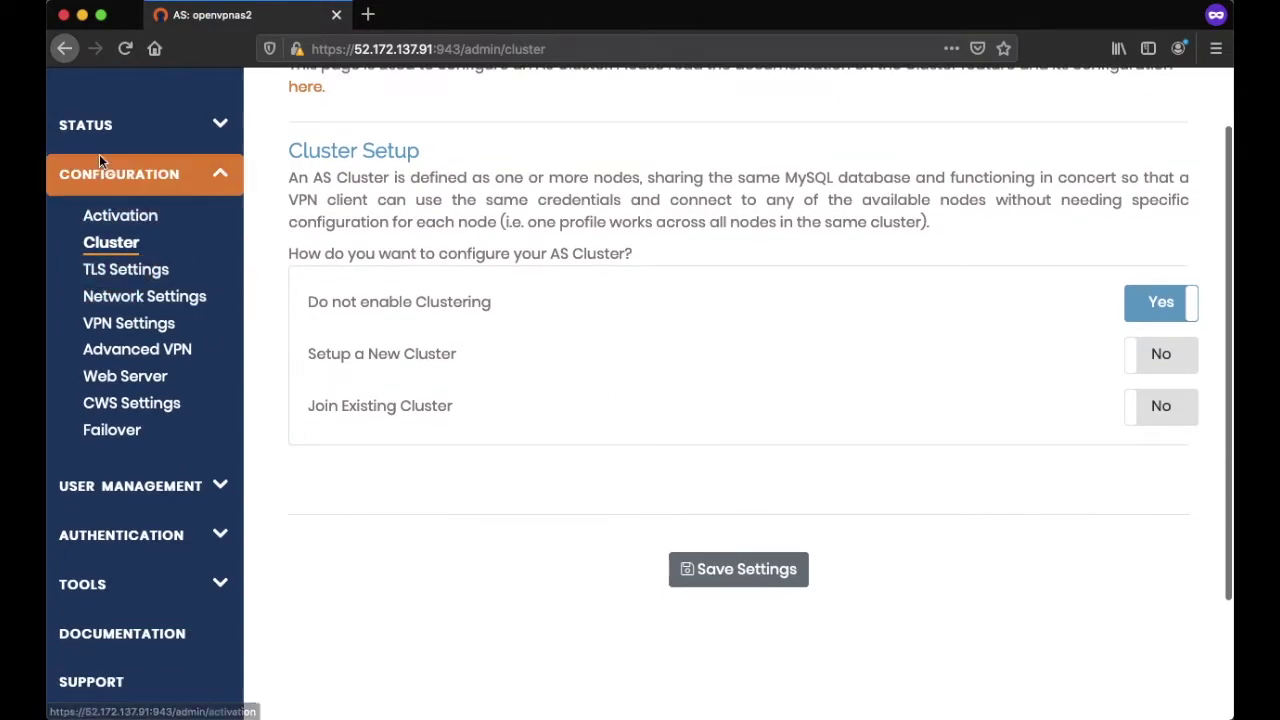
- Browse the Status Overview, Current Users and Log Reports pages
click(90, 124)
click(142, 177)
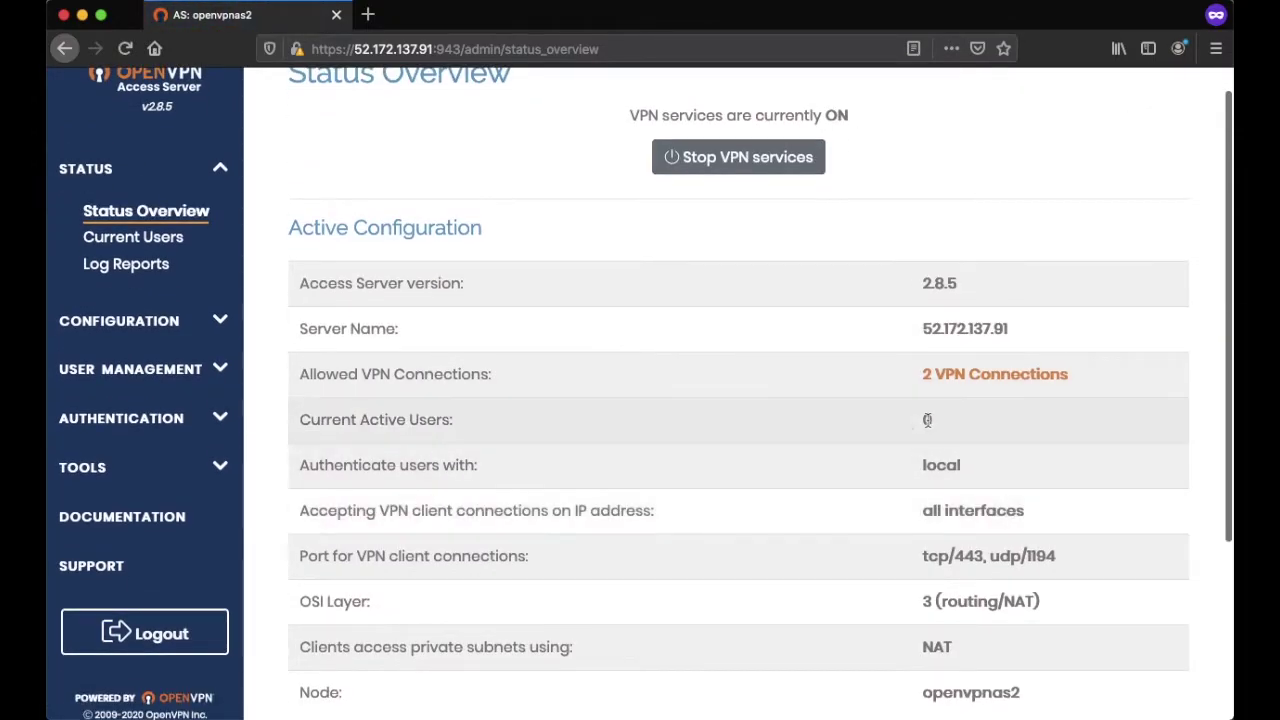
scroll(941, 413, down, 2)
scroll(959, 472, up, 2)
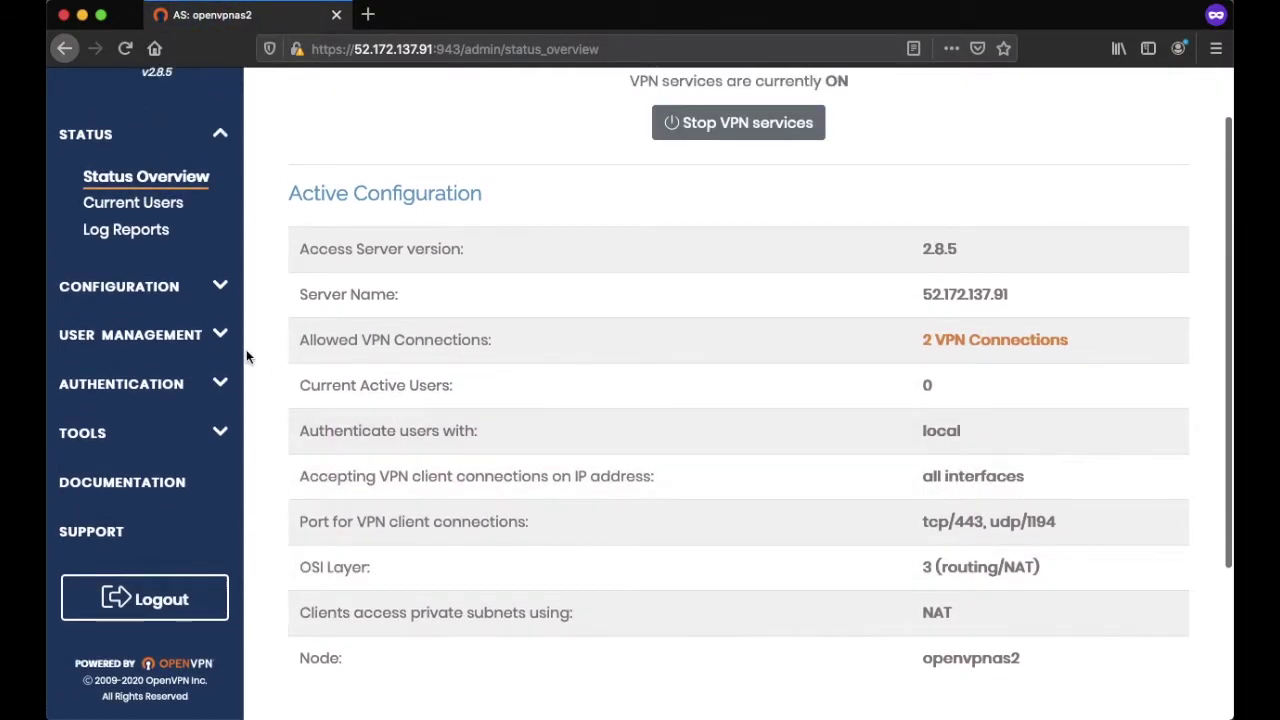
click(133, 202)
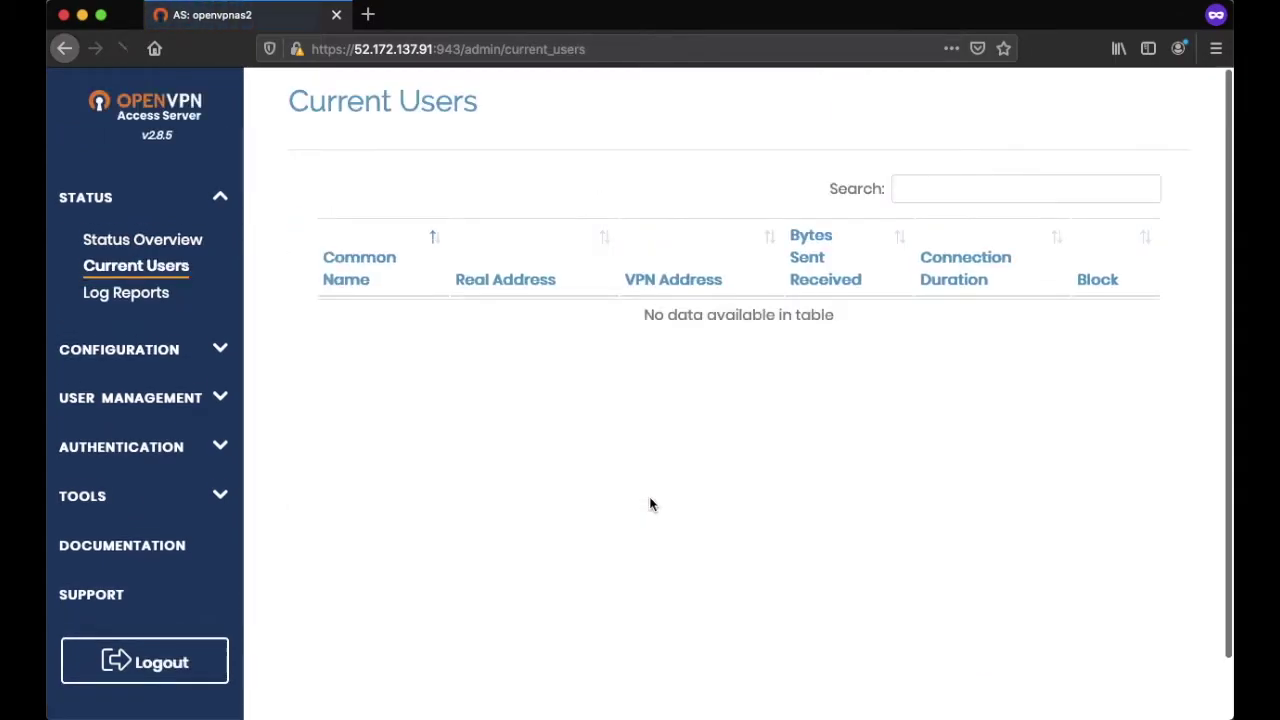
scroll(649, 506, down, 1)
click(160, 248)
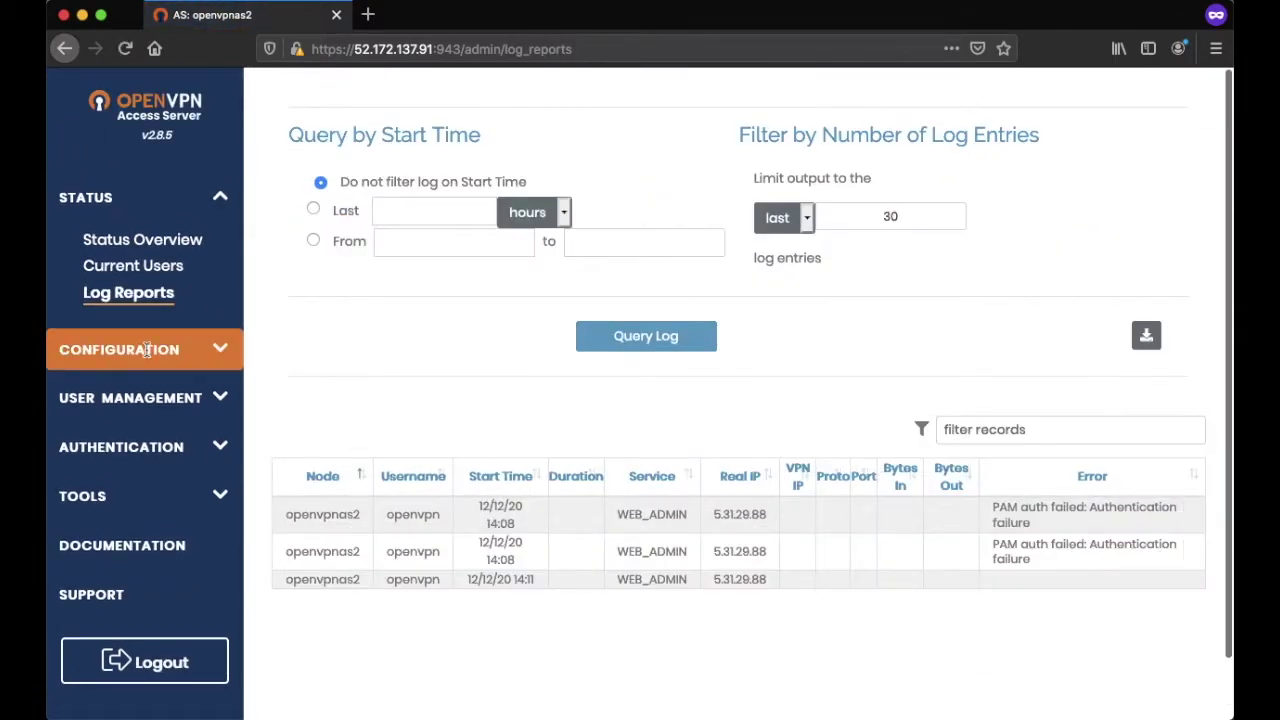
click(147, 350)
scroll(110, 320, down, 1)
click(146, 312)
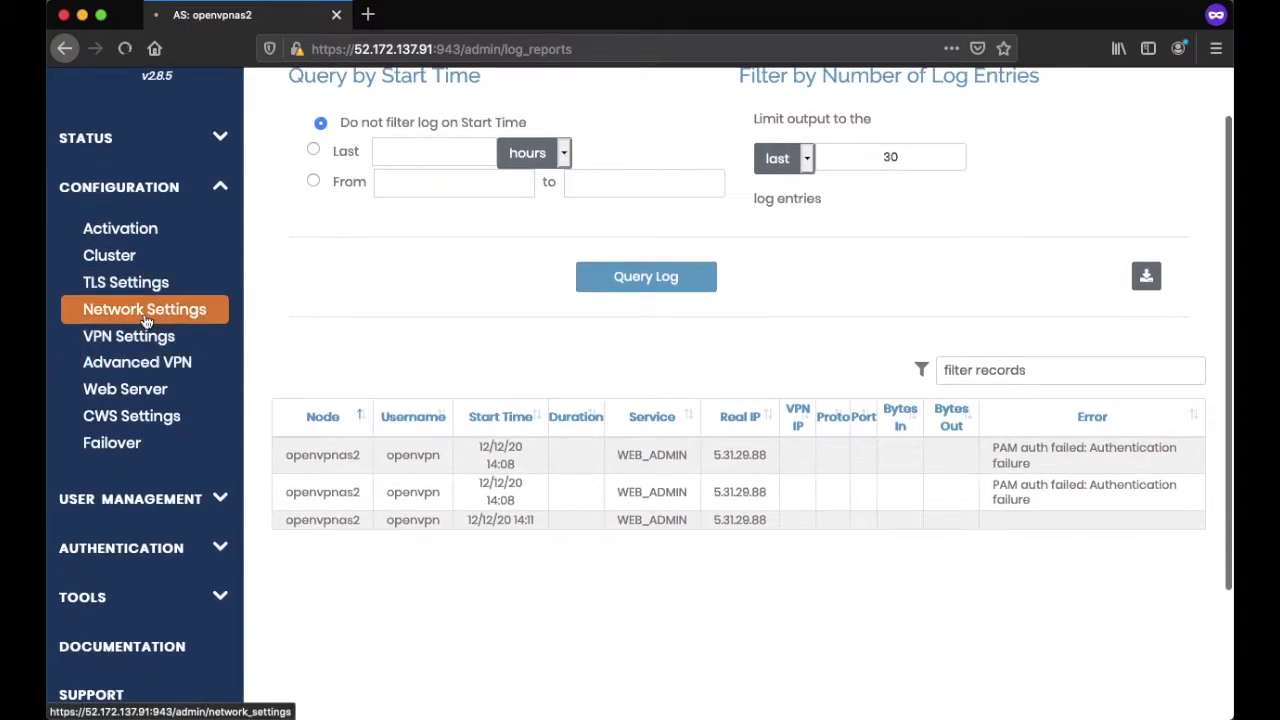
- Scroll through Network Settings: hostname 52.172.137.91, both protocols, TCP 443, UDP 1194, admin port 943
scroll(673, 513, down, 1)
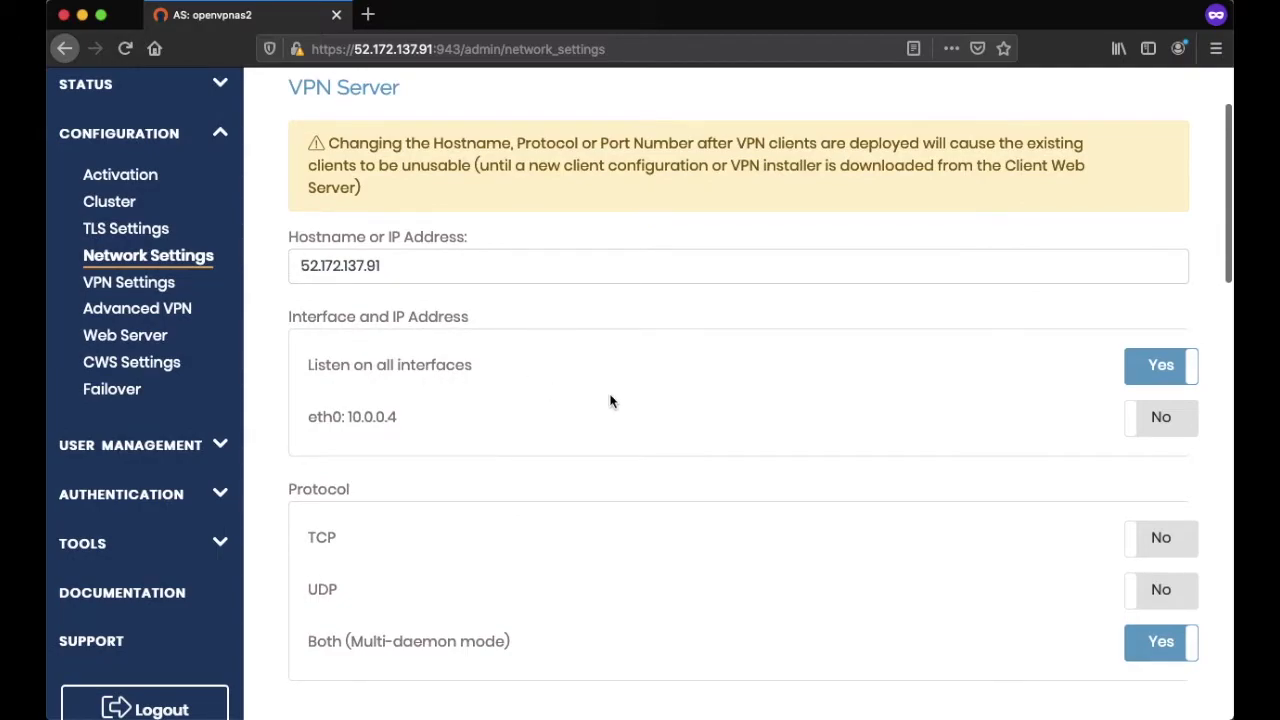
scroll(689, 486, down, 1)
scroll(689, 486, up, 2)
scroll(688, 487, down, 3)
scroll(688, 487, down, 5)
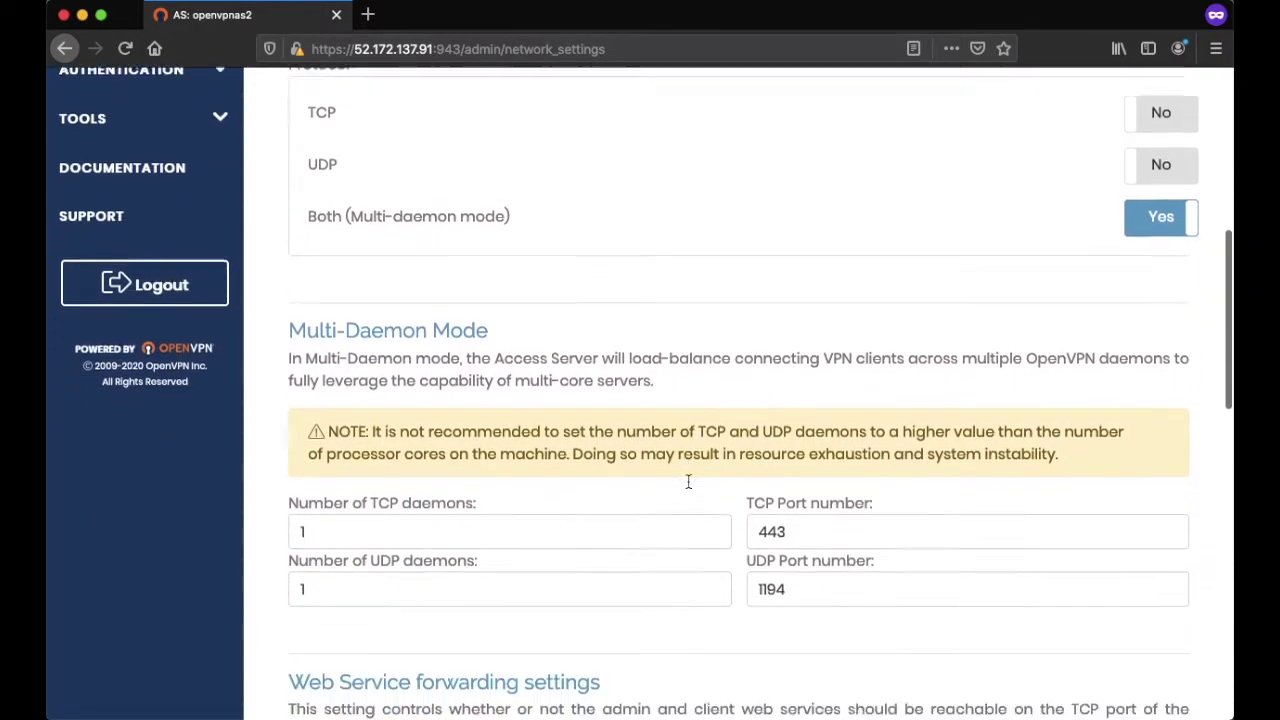
scroll(661, 551, down, 7)
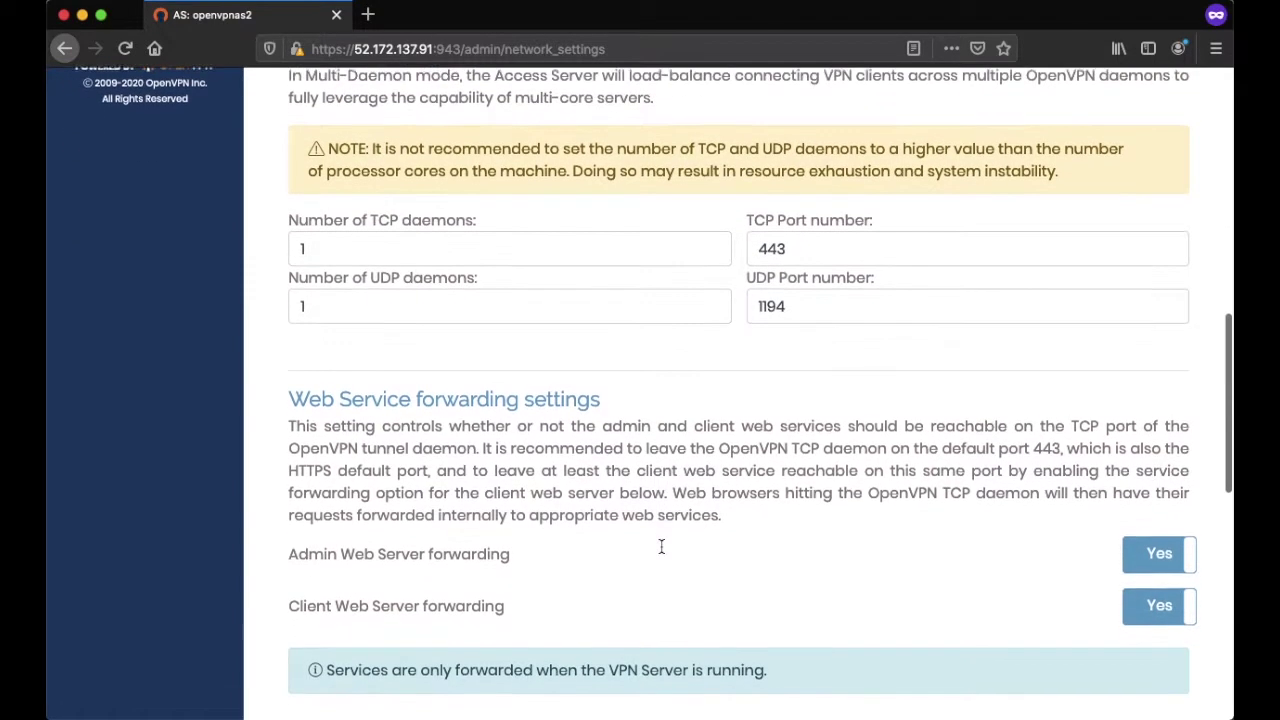
scroll(661, 546, down, 7)
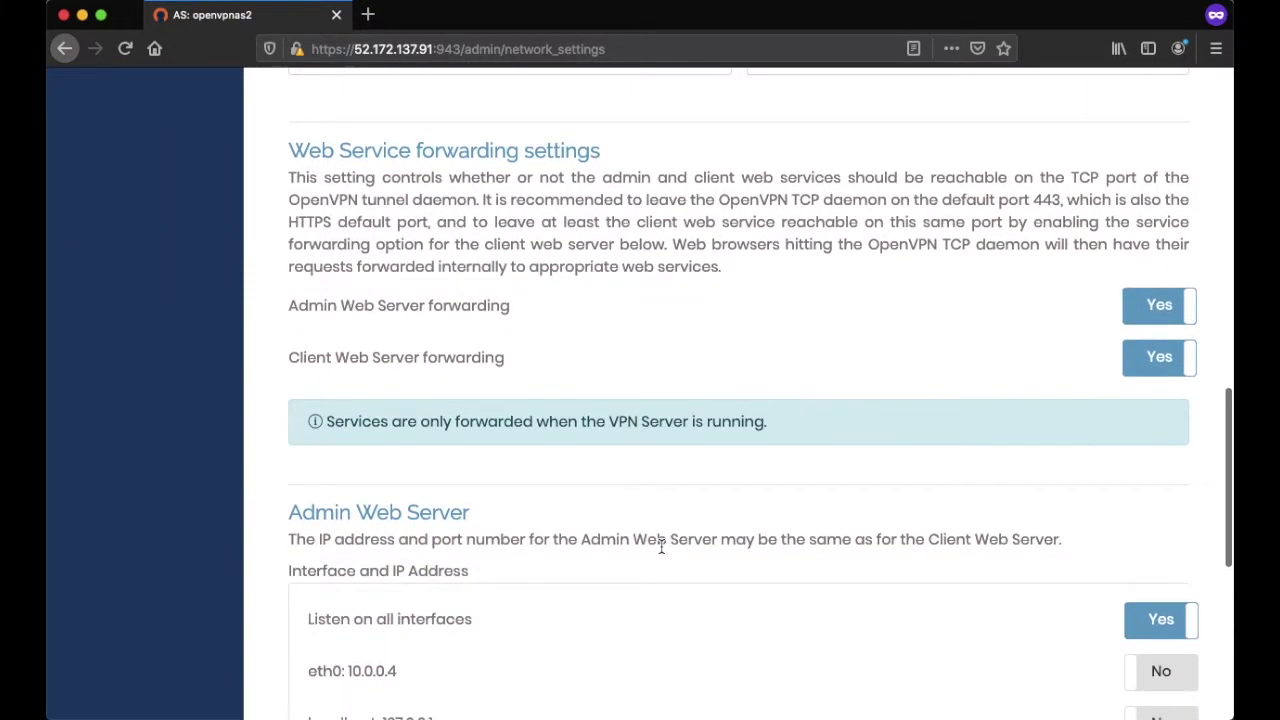
scroll(661, 546, down, 5)
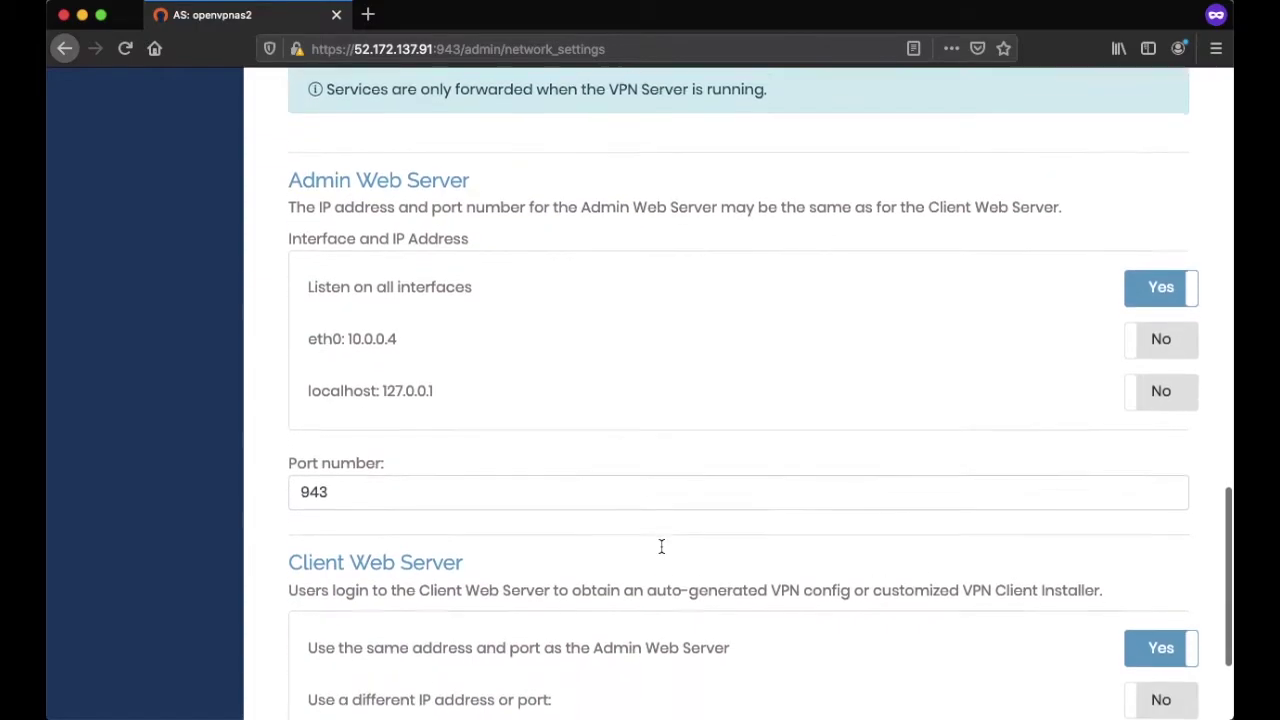
scroll(661, 552, down, 1)
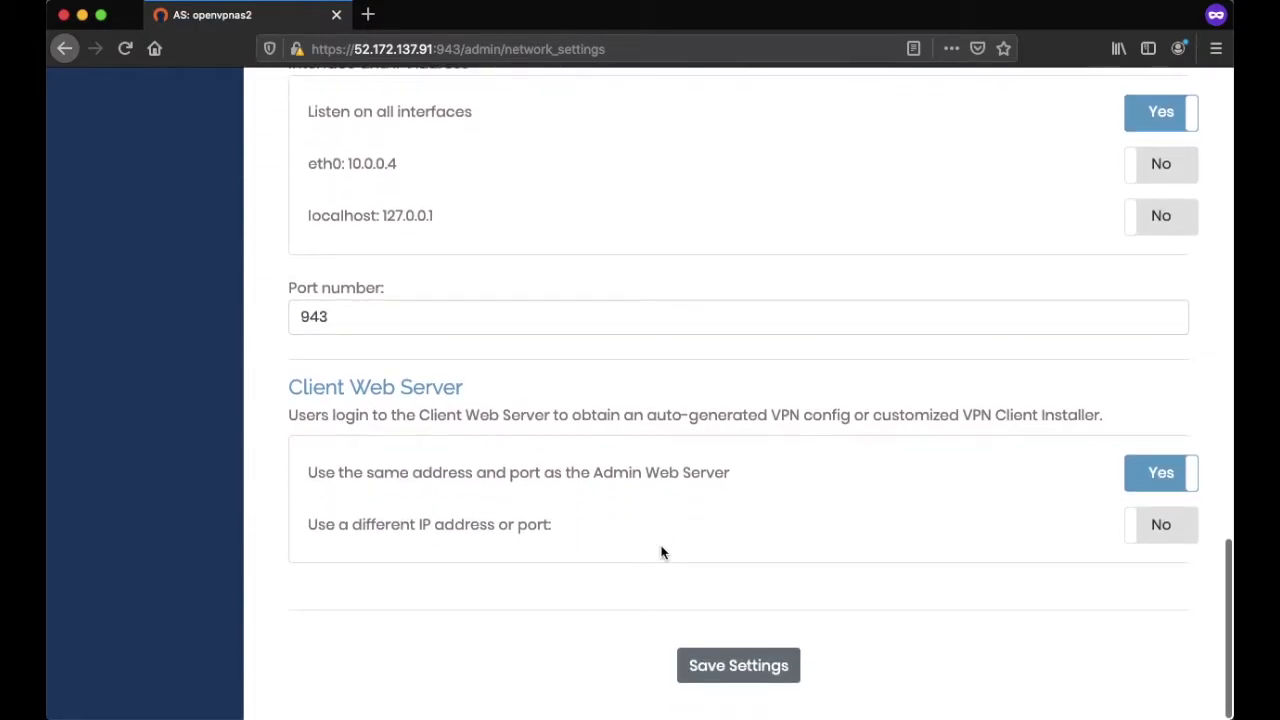
scroll(661, 552, up, 15)
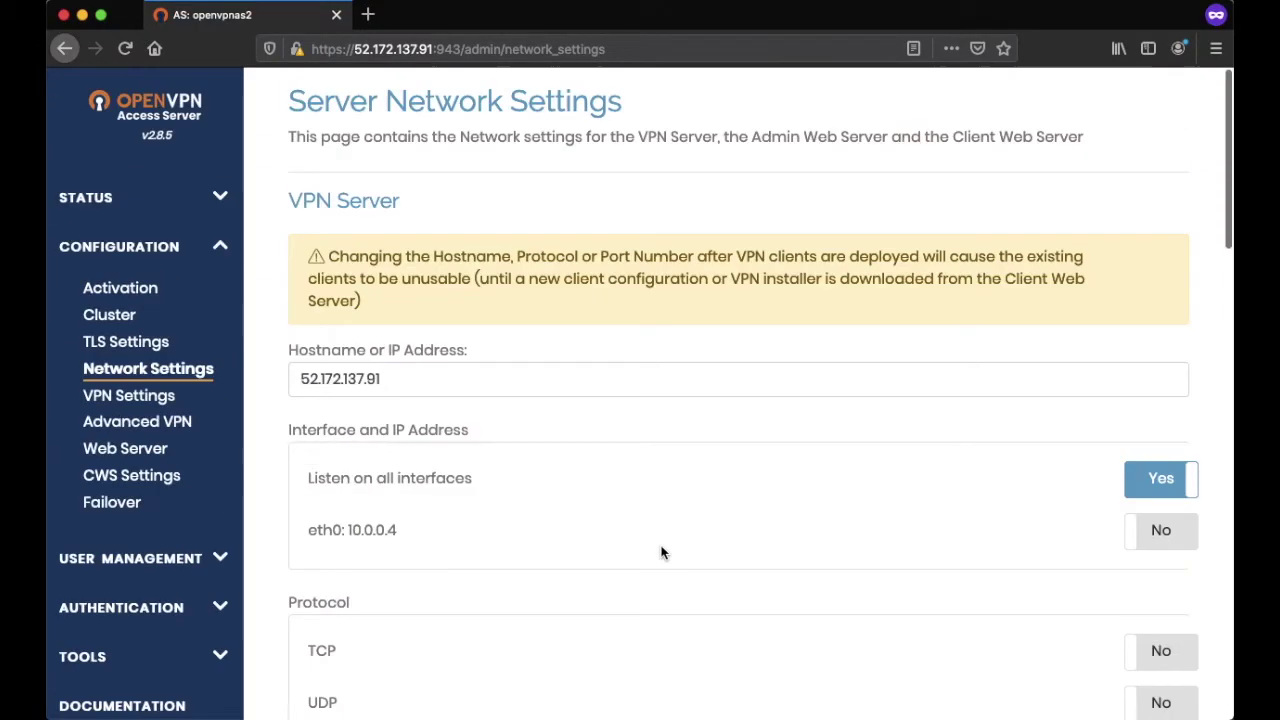
- Scroll through the VPN Settings page down to the DNS options
click(175, 396)
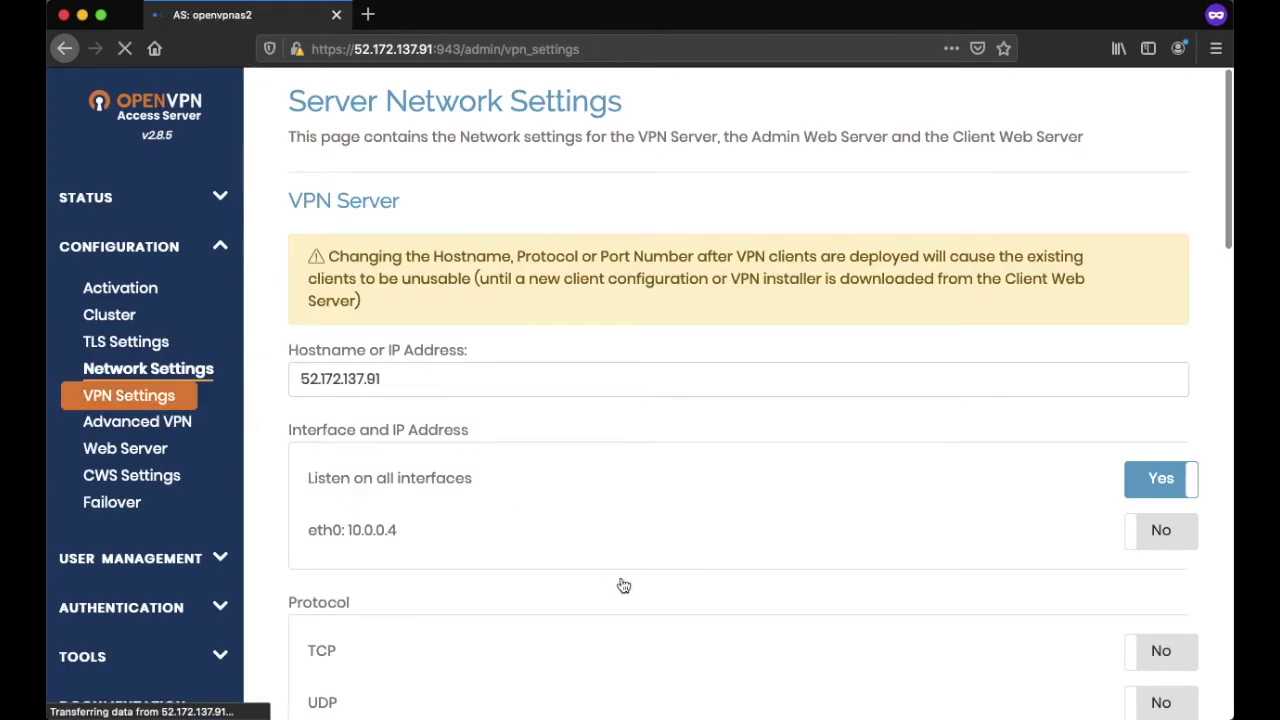
scroll(621, 580, down, 1)
scroll(621, 580, down, 3)
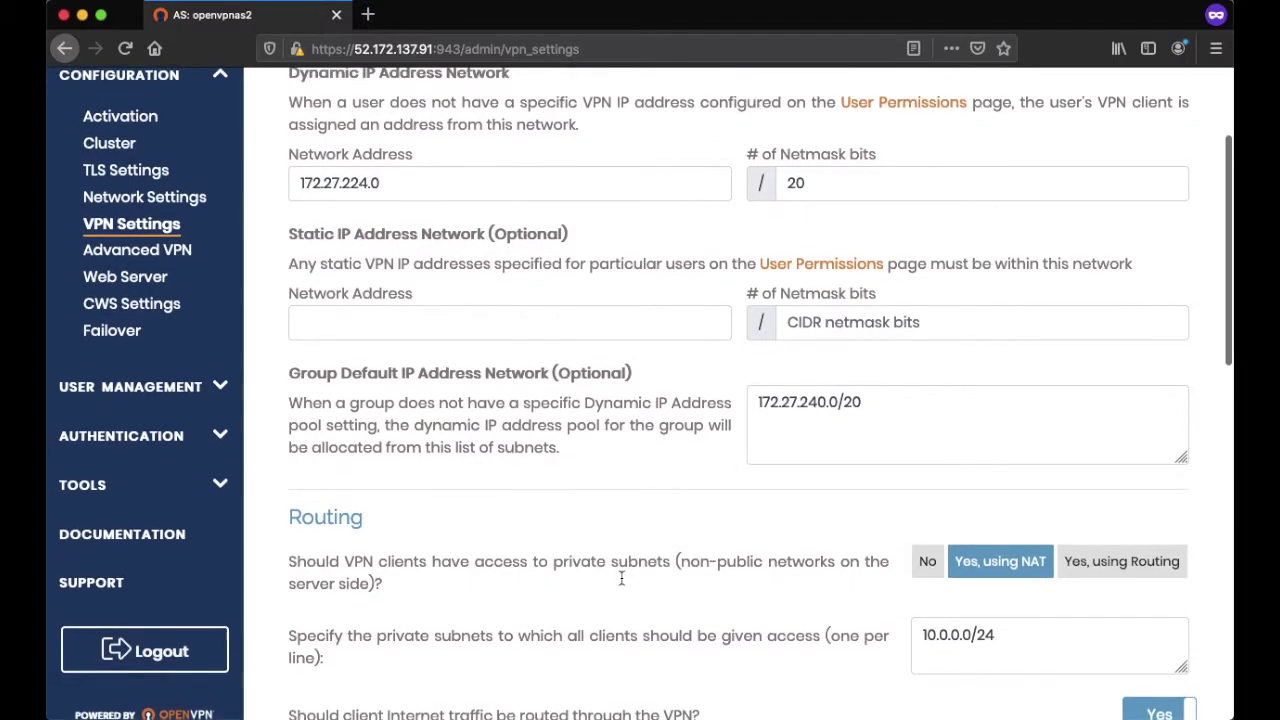
scroll(621, 580, down, 4)
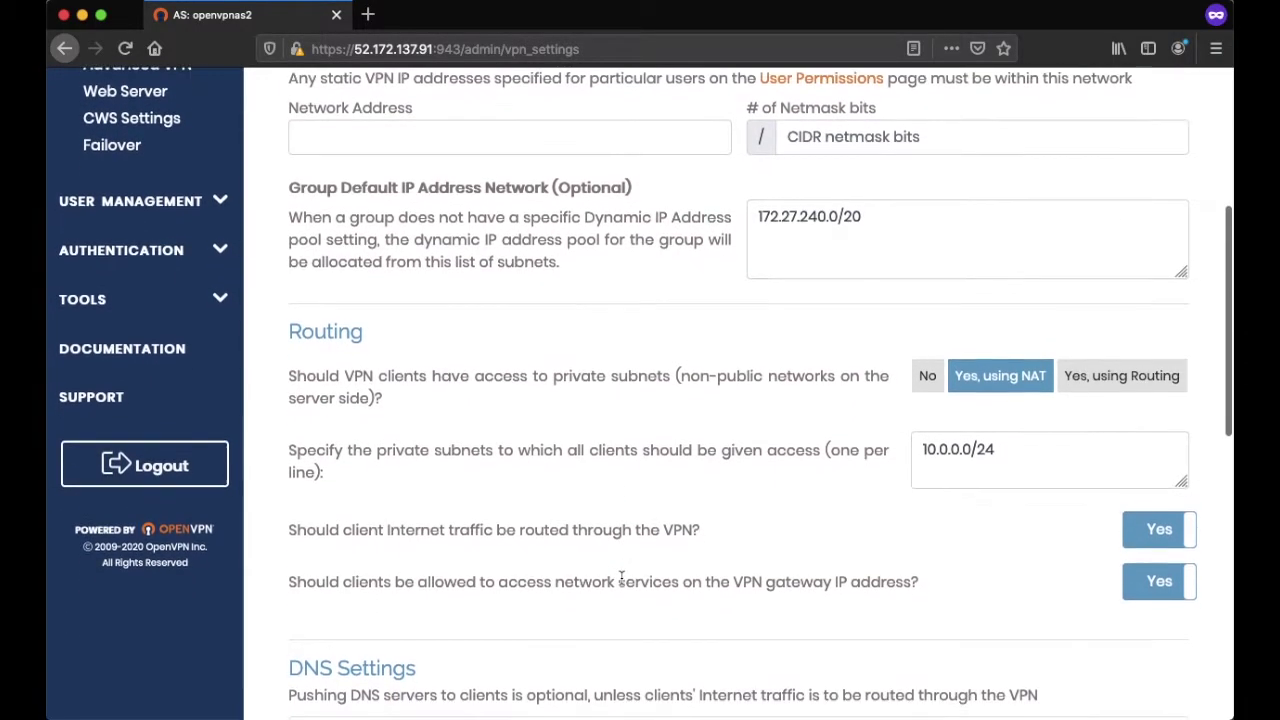
scroll(621, 580, down, 4)
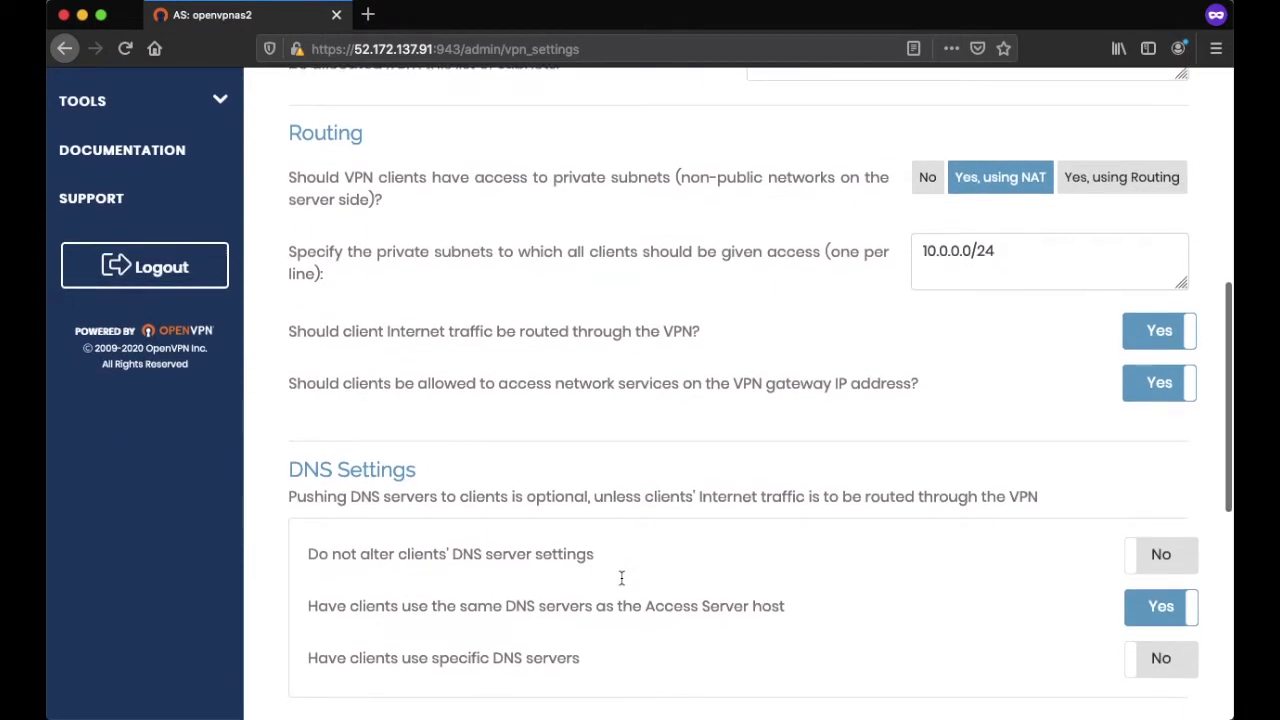
scroll(621, 578, down, 2)
scroll(621, 578, down, 1)
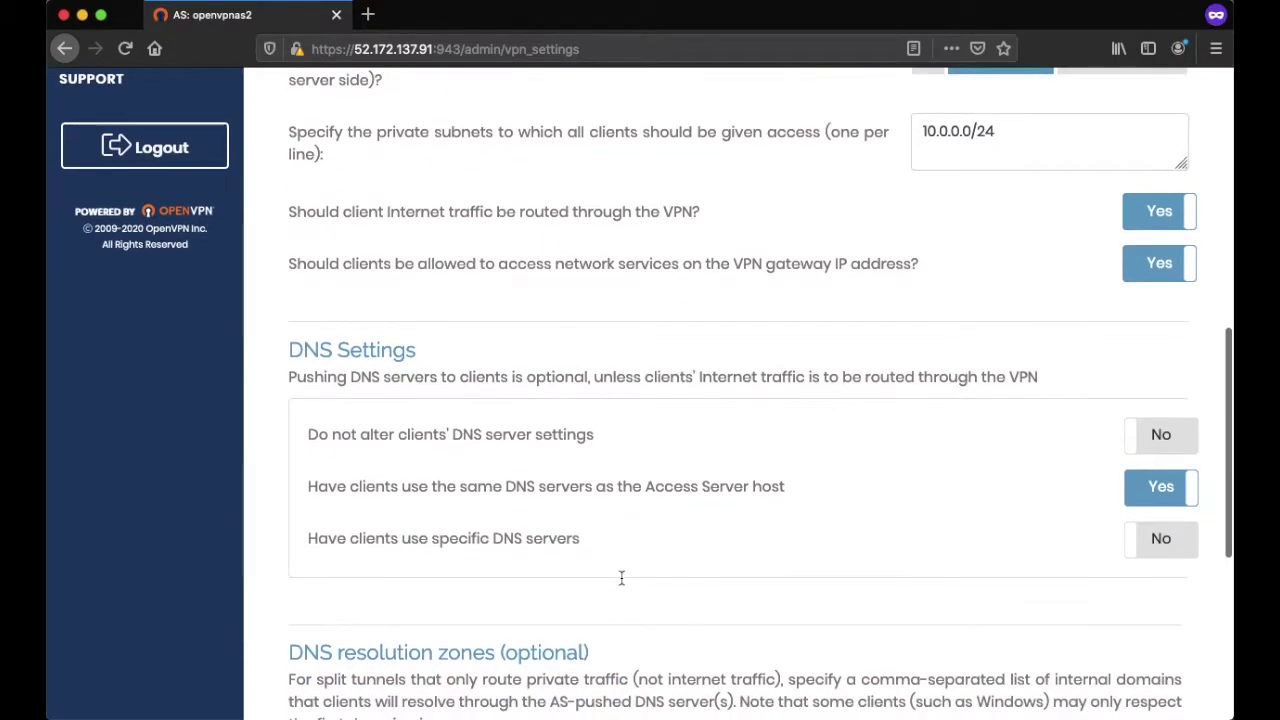
scroll(621, 578, down, 1)
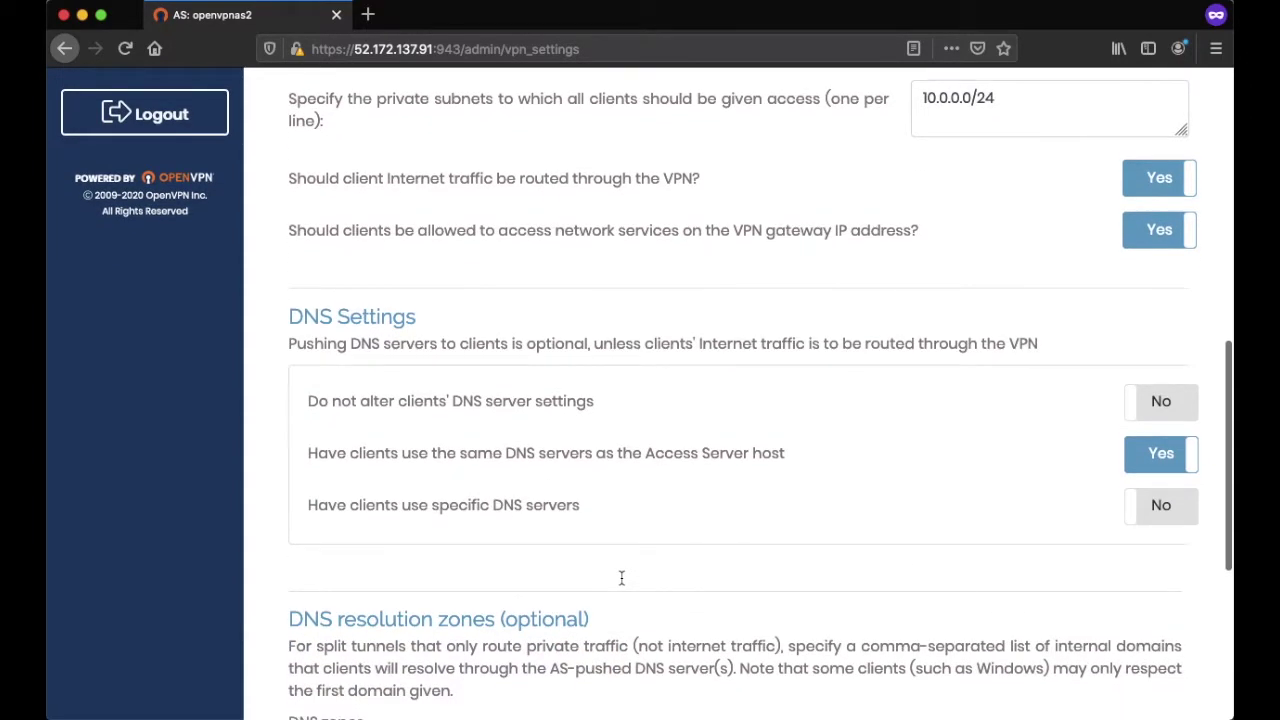
scroll(737, 491, down, 2)
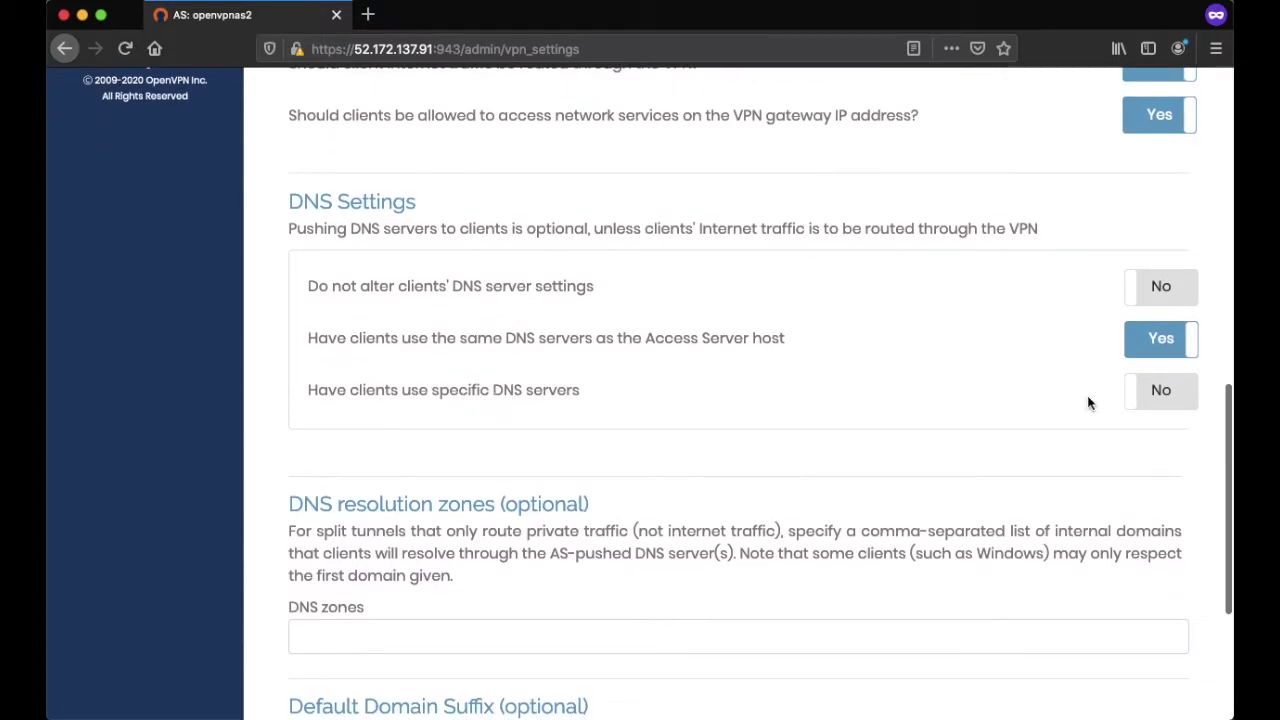
- Have clients use primary DNS server 8.8.8.8, save, and update the running server
click(1183, 401)
click(415, 493)
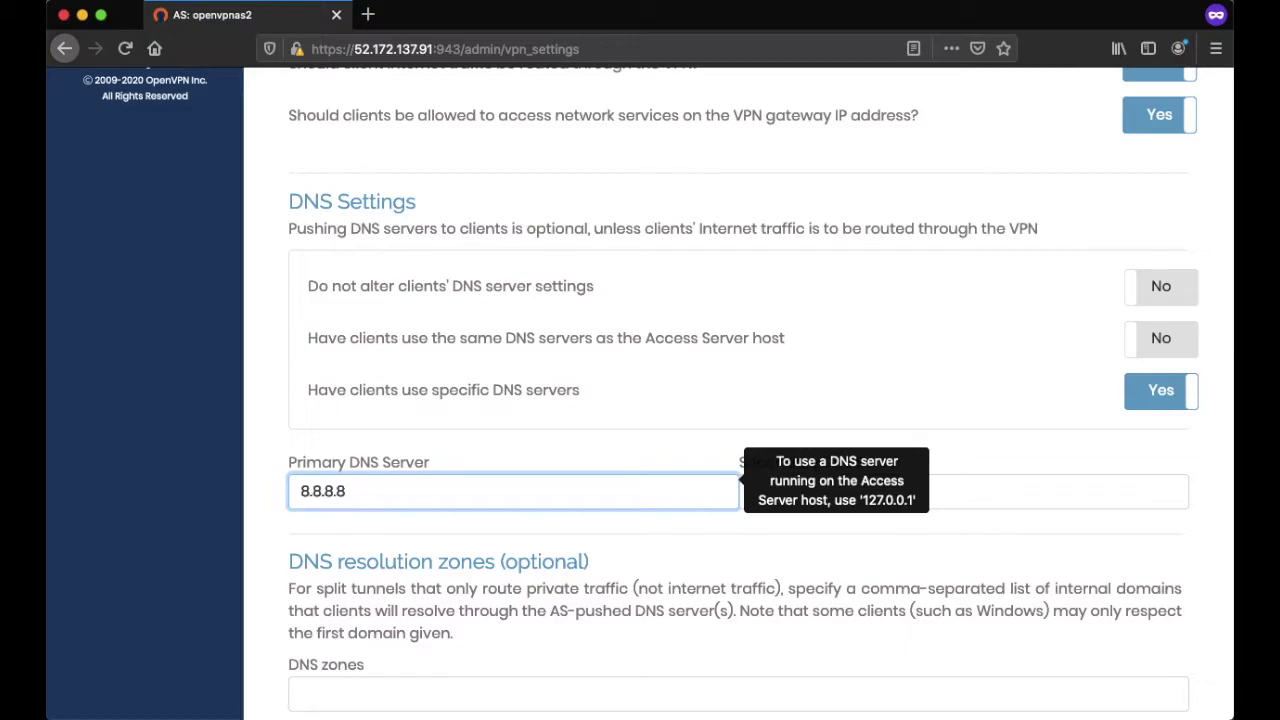
scroll(363, 557, down, 5)
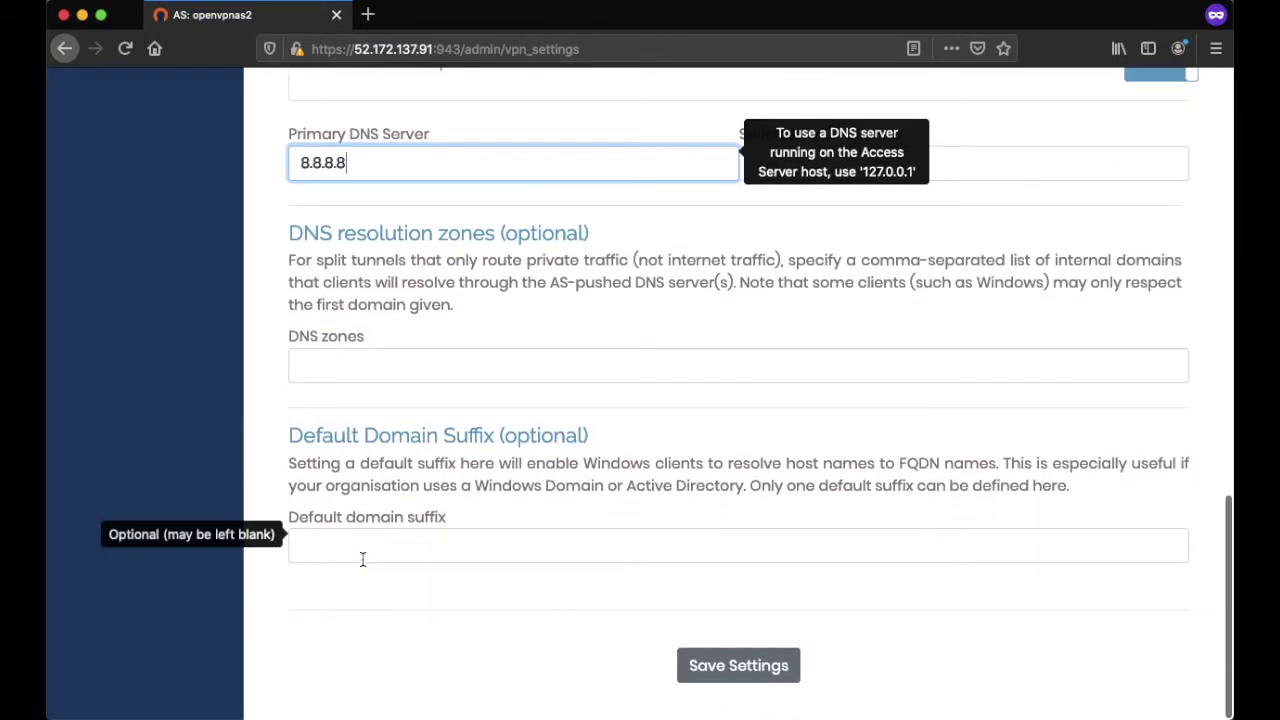
click(720, 670)
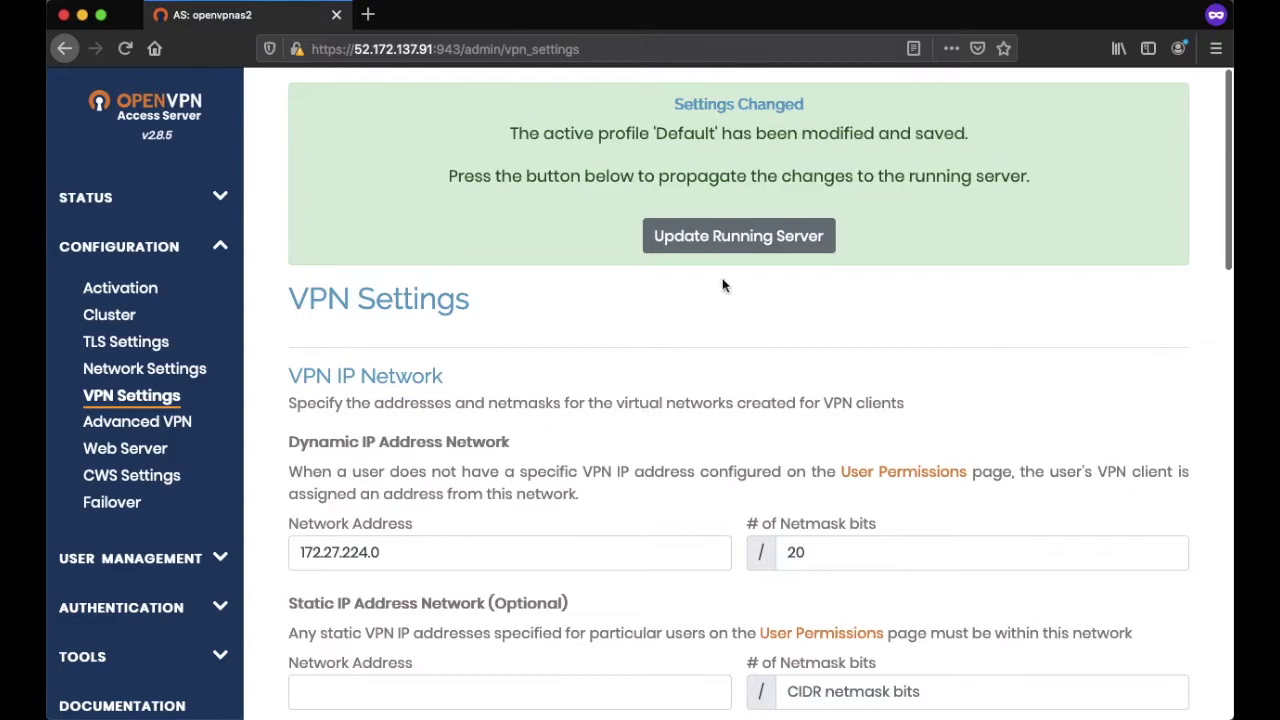
click(714, 240)
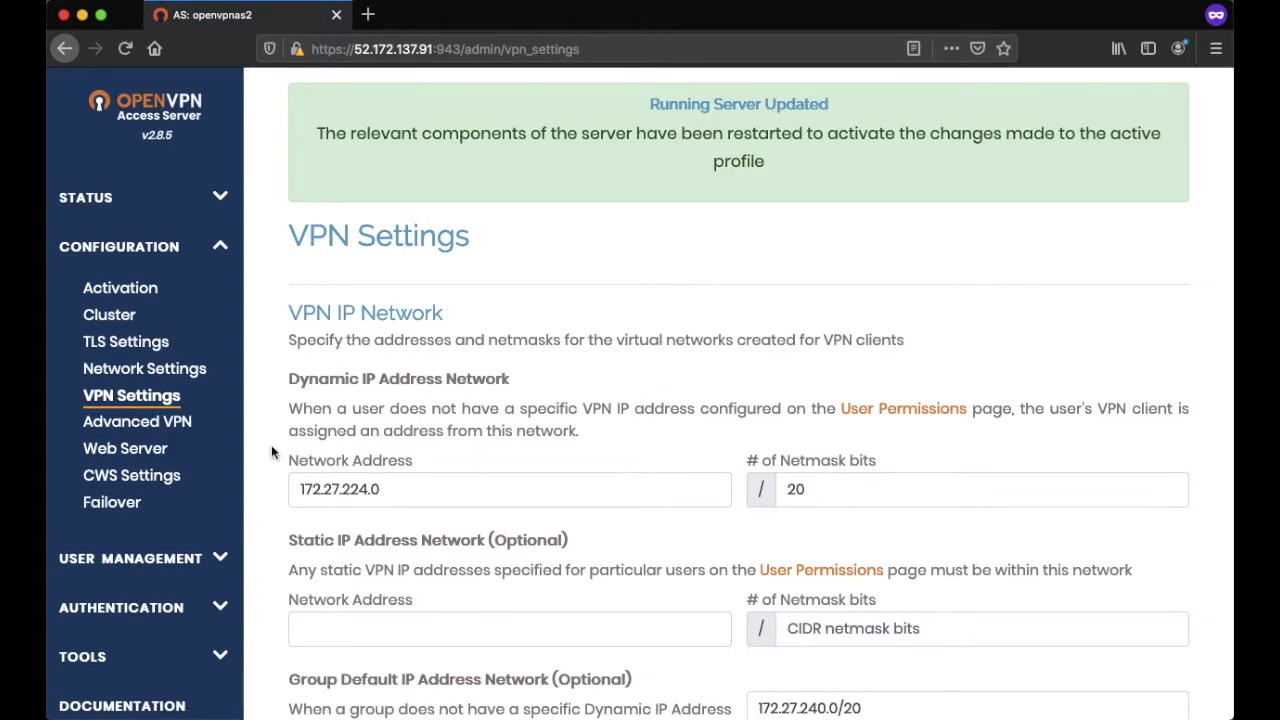
- Review the Advanced VPN and Web Server settings pages
click(137, 421)
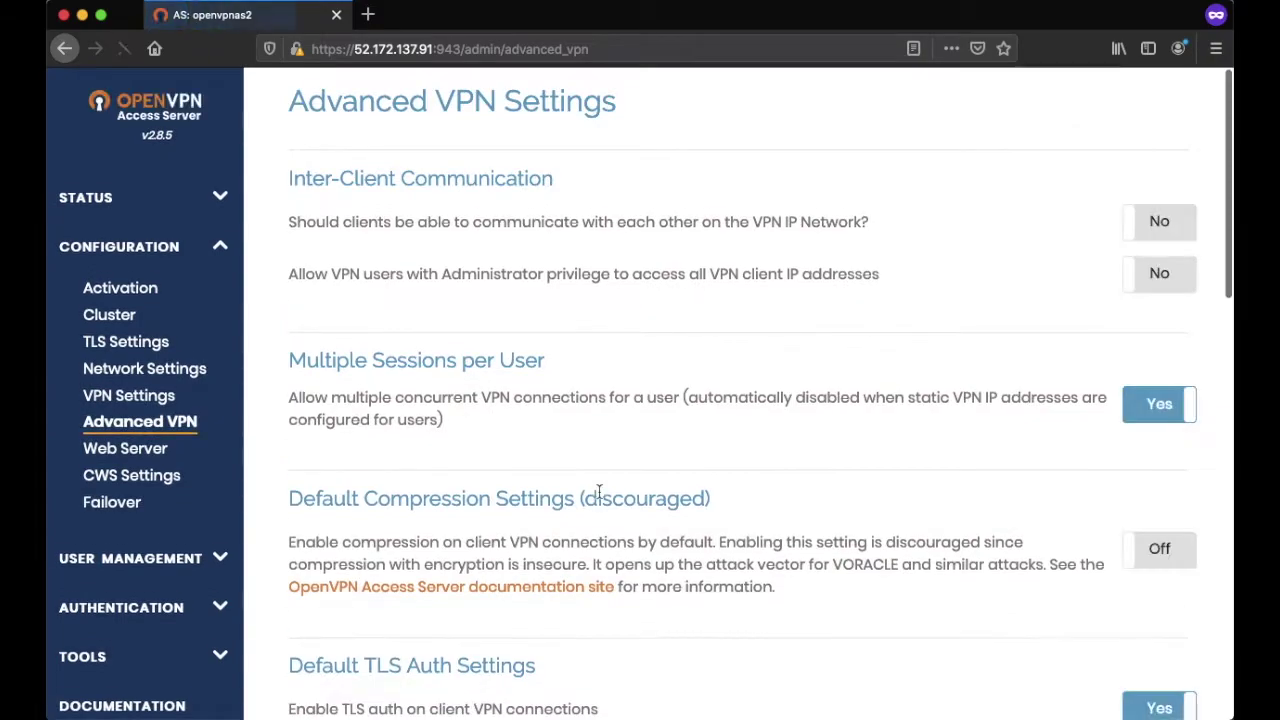
scroll(599, 490, down, 5)
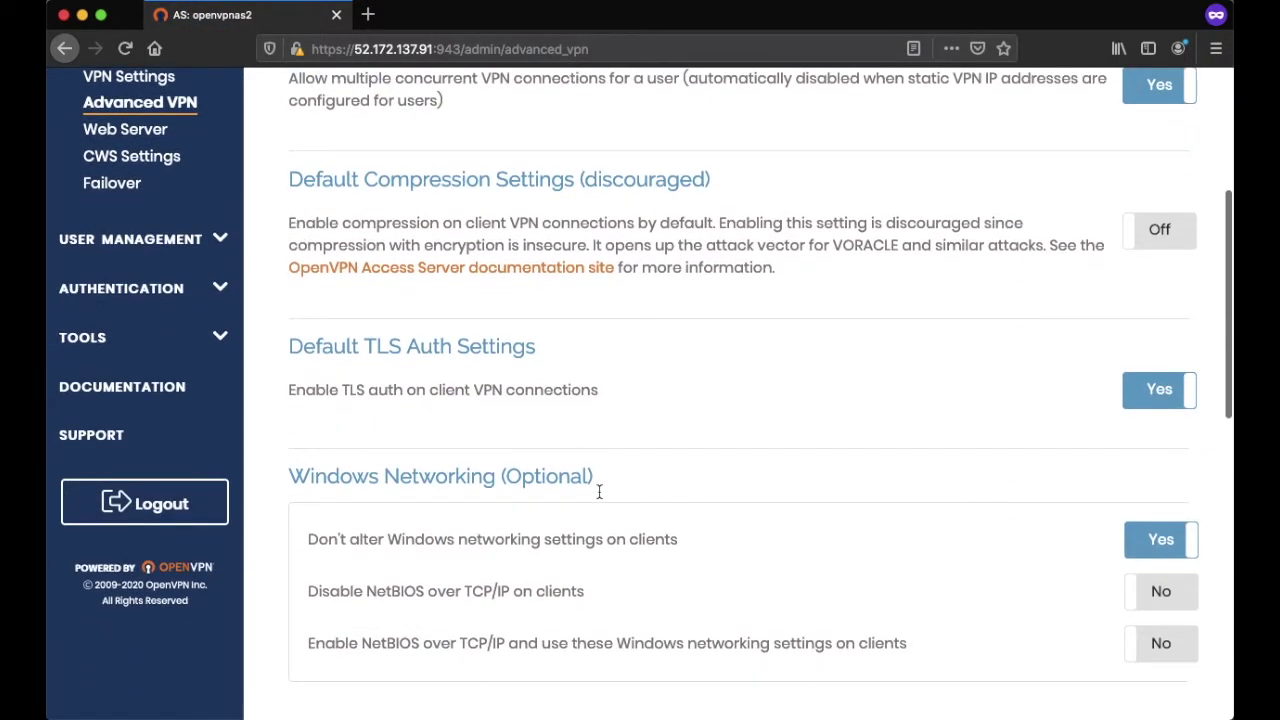
scroll(599, 490, down, 5)
scroll(599, 490, down, 6)
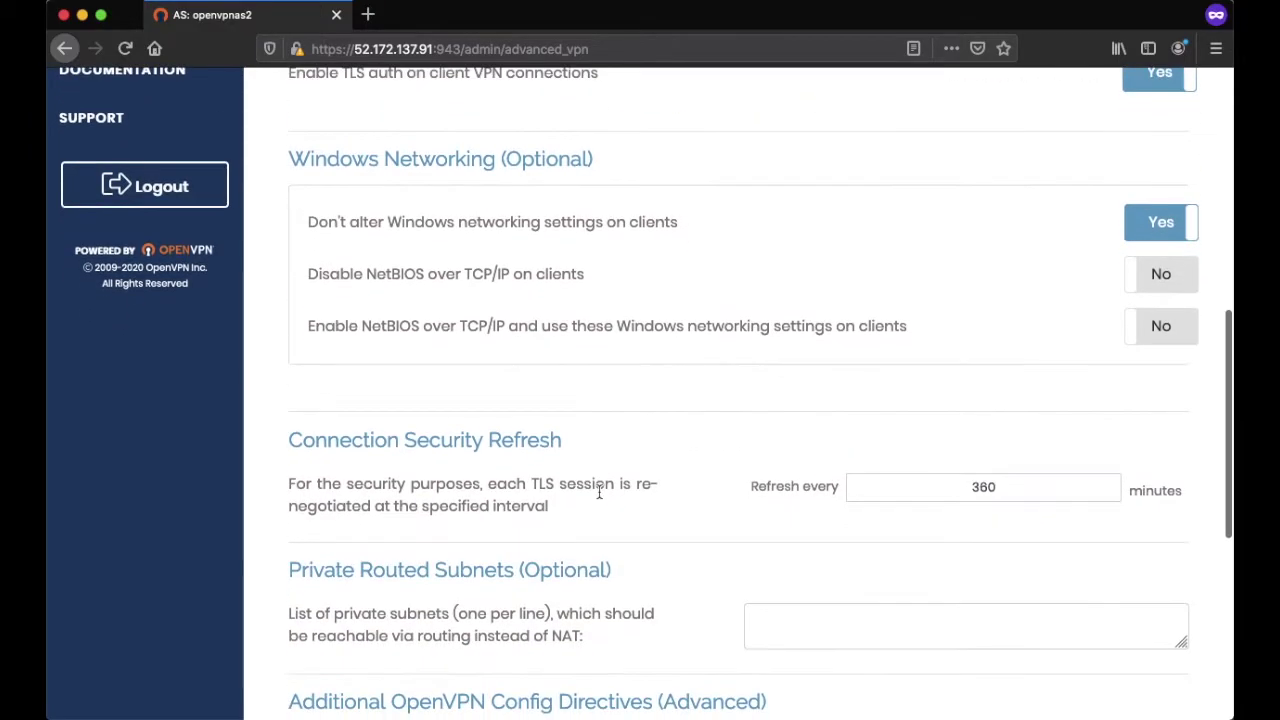
scroll(599, 490, down, 3)
scroll(597, 489, up, 20)
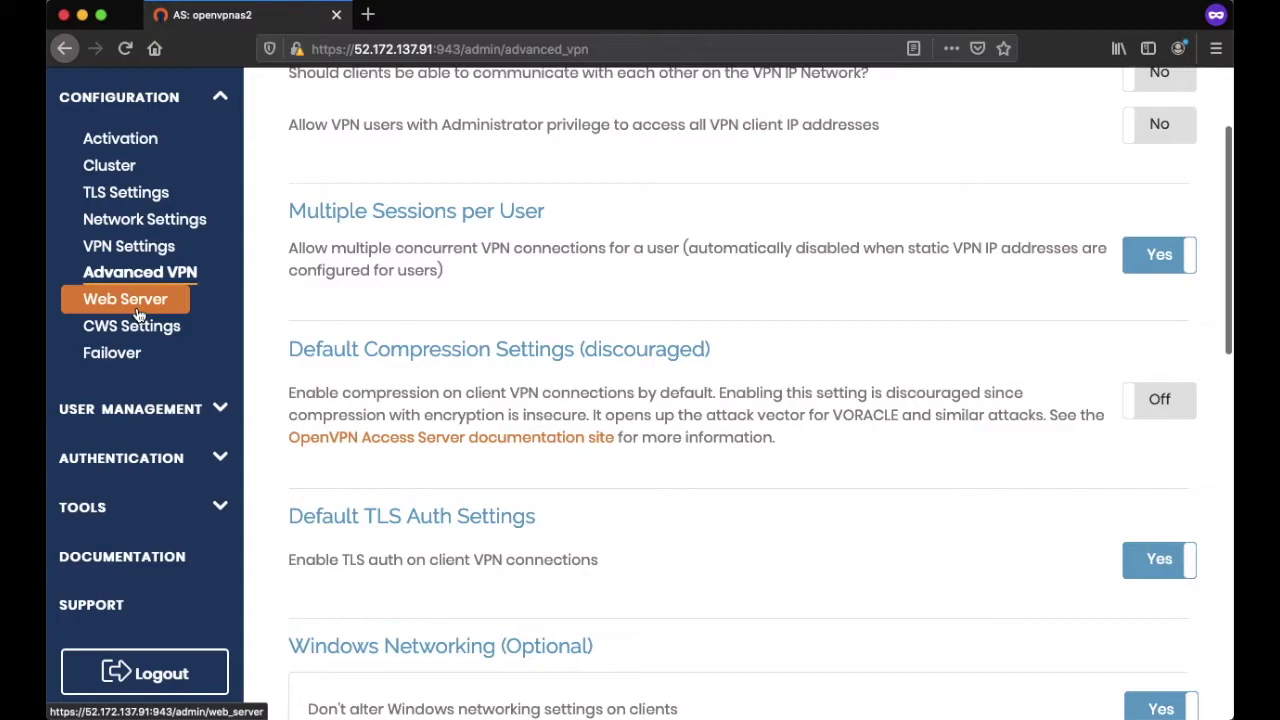
click(139, 313)
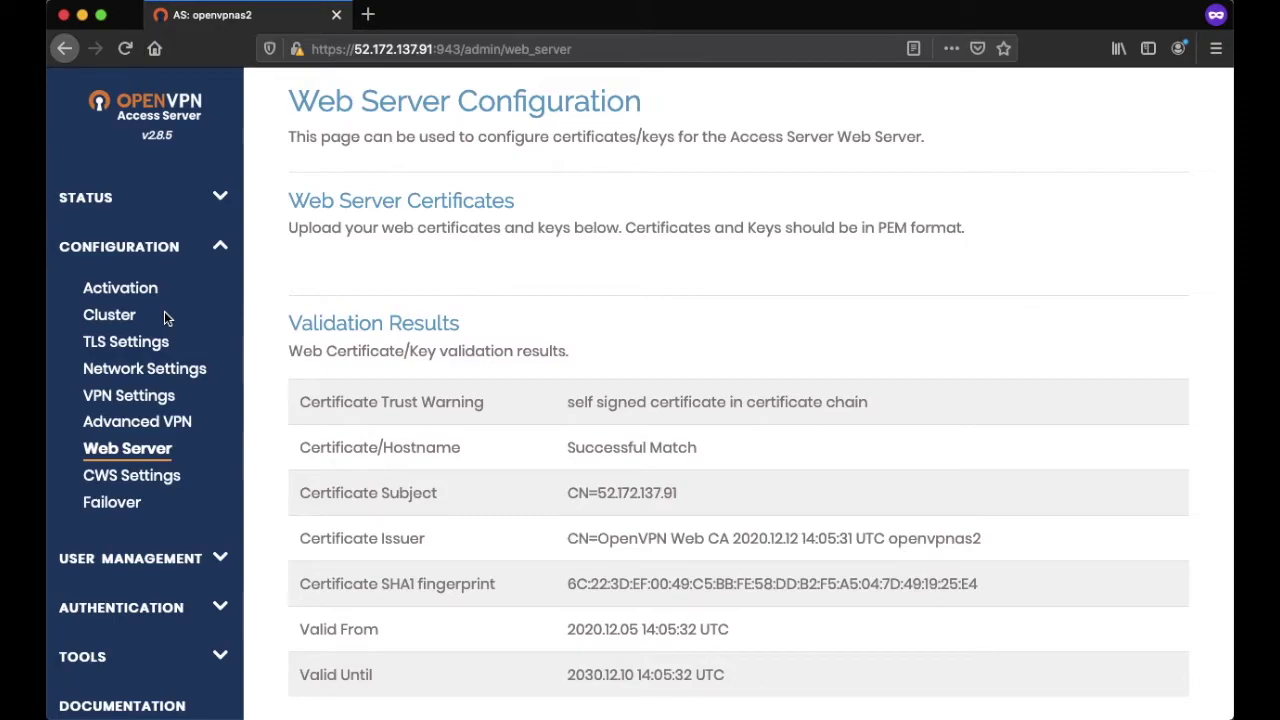
scroll(164, 311, down, 3)
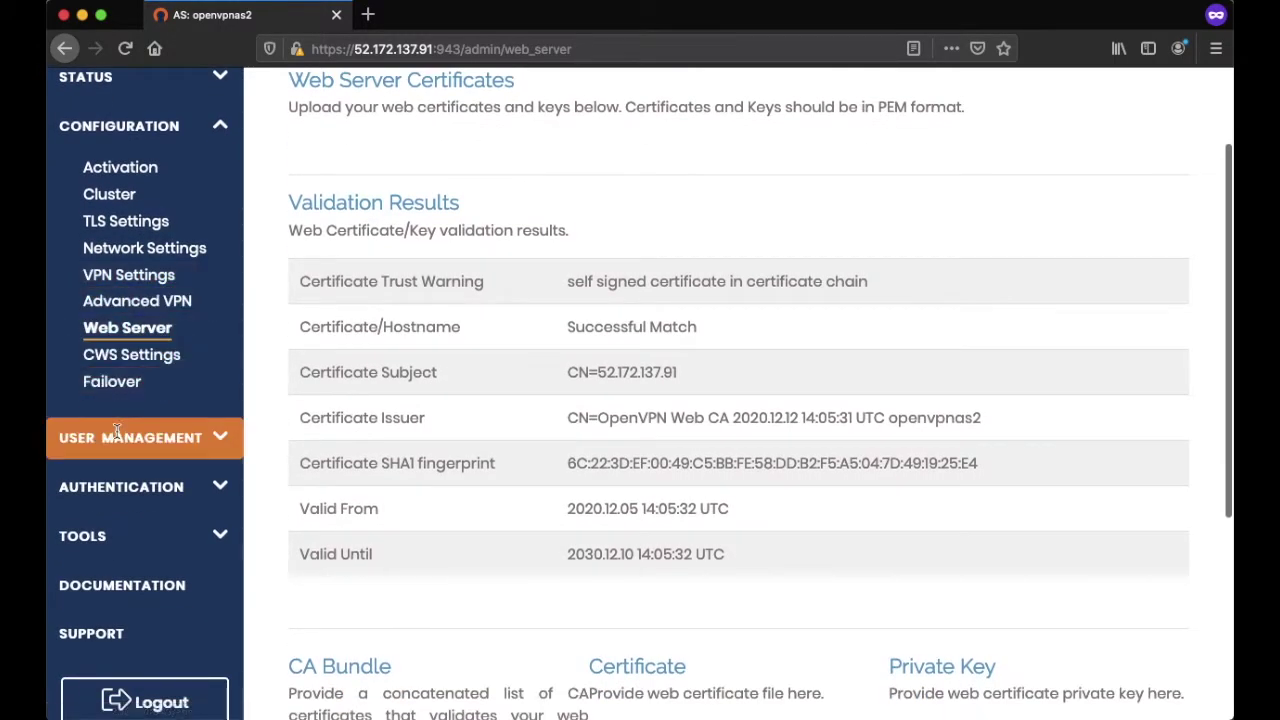
- Review CWS Settings: limited API enabled, client download links shown, server-locked profile hidden
click(128, 367)
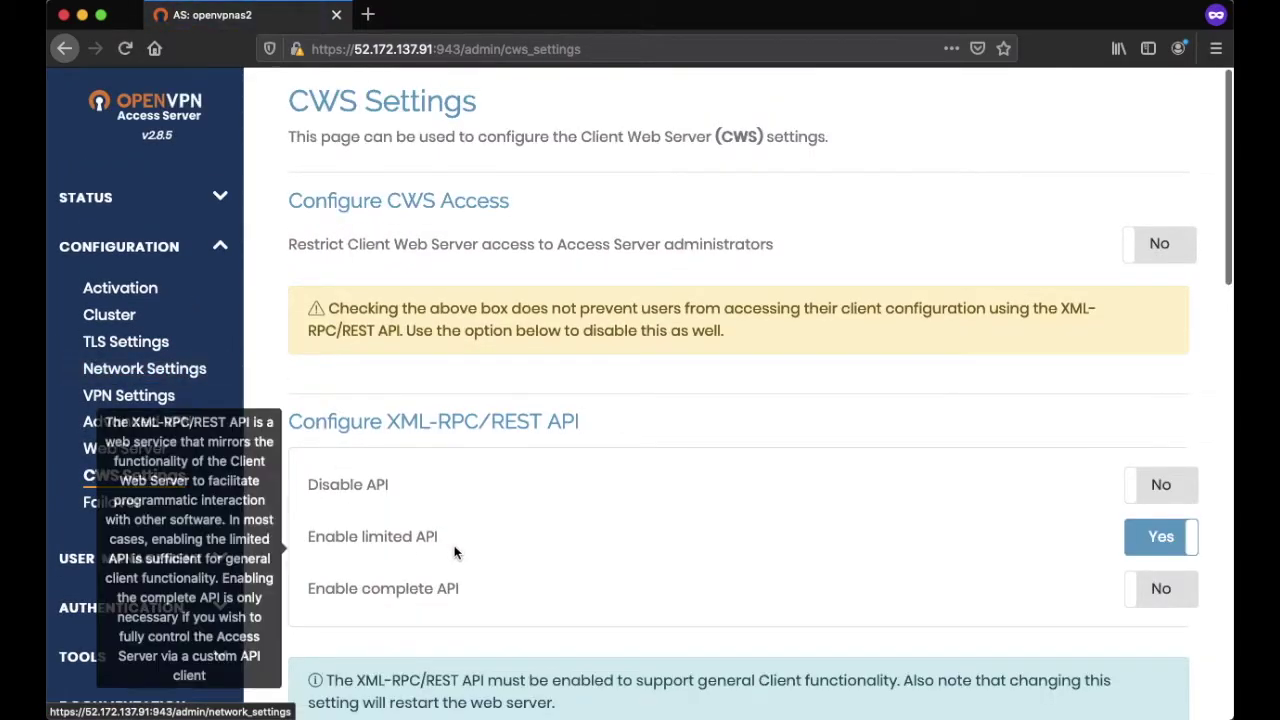
scroll(455, 552, down, 2)
scroll(475, 625, down, 12)
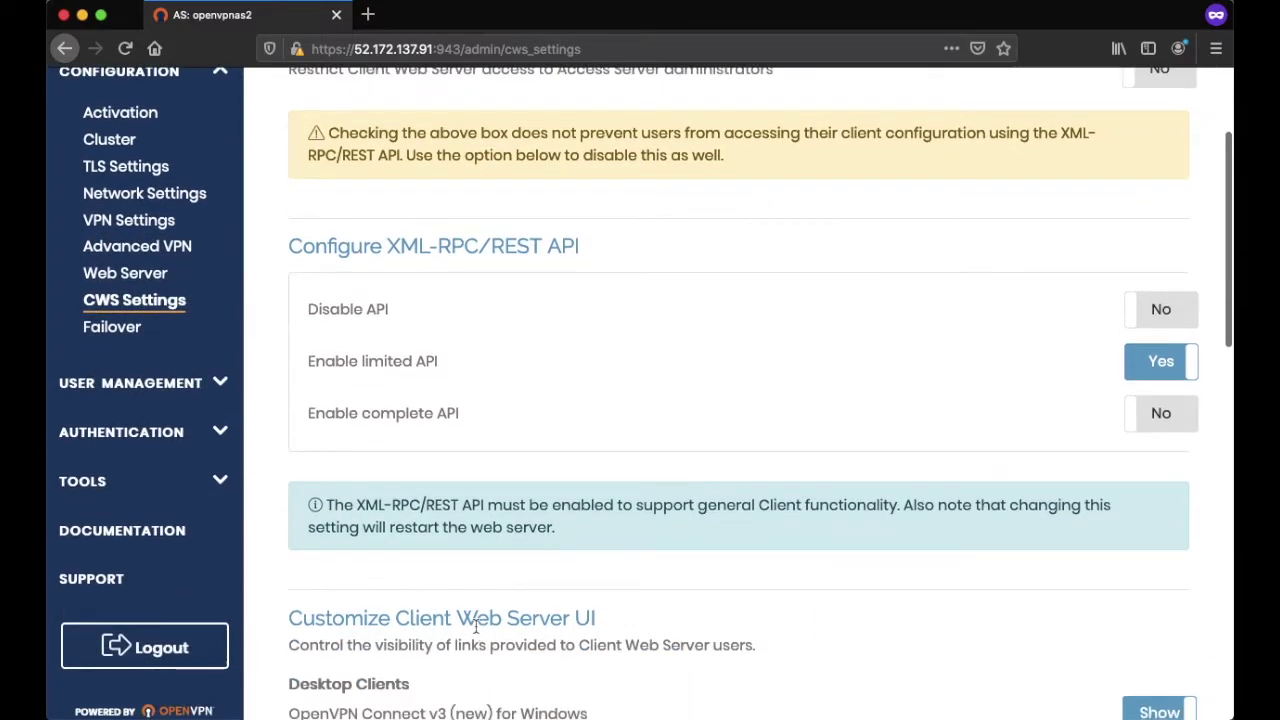
scroll(475, 625, up, 14)
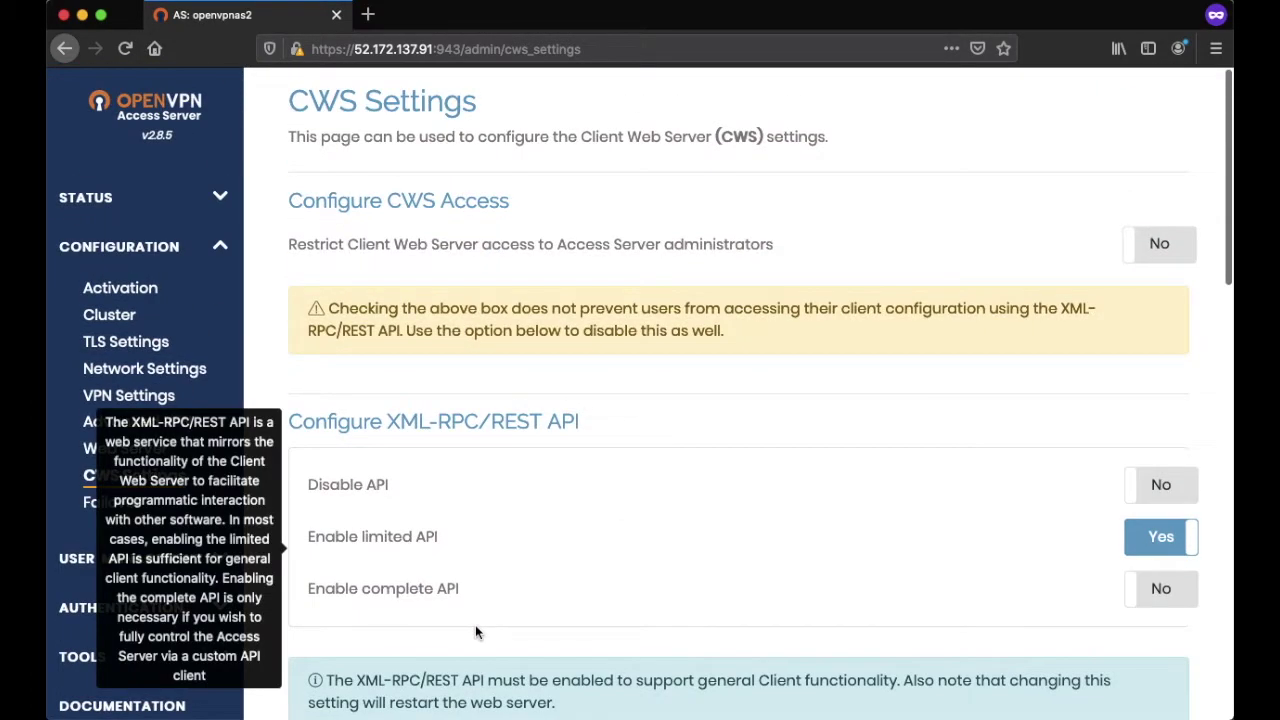
scroll(475, 625, down, 9)
scroll(476, 626, down, 1)
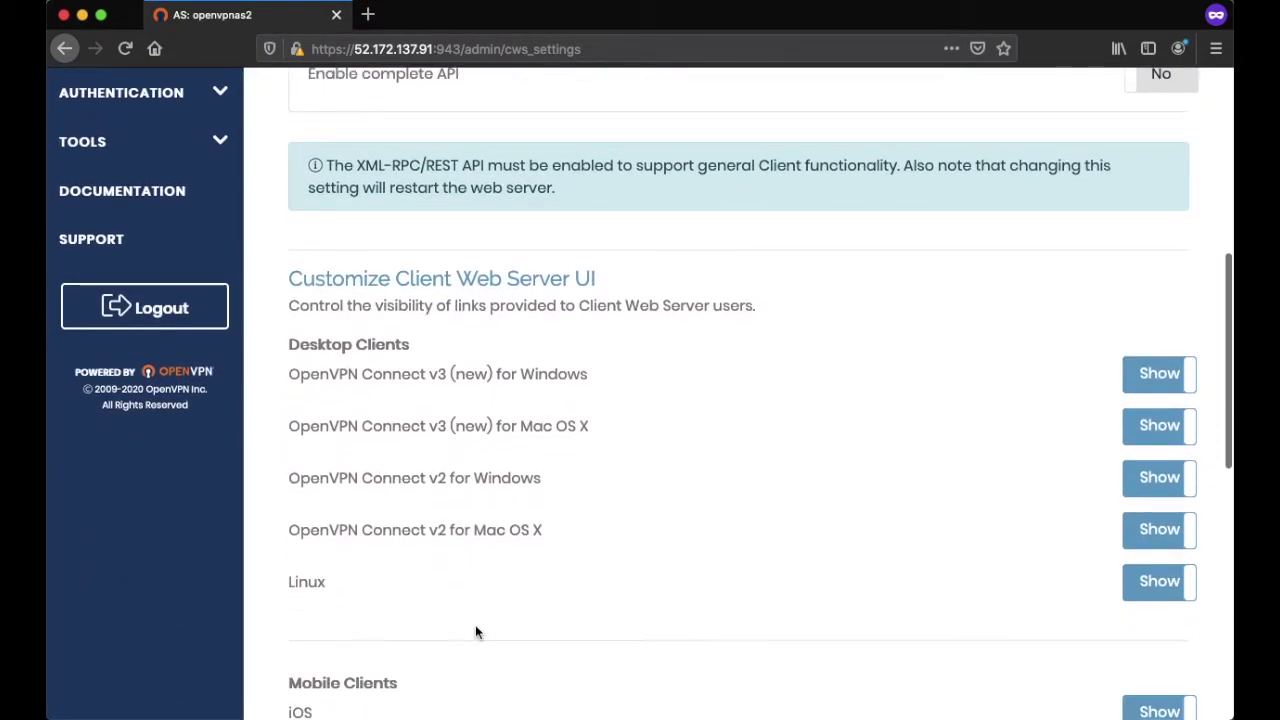
scroll(424, 457, down, 8)
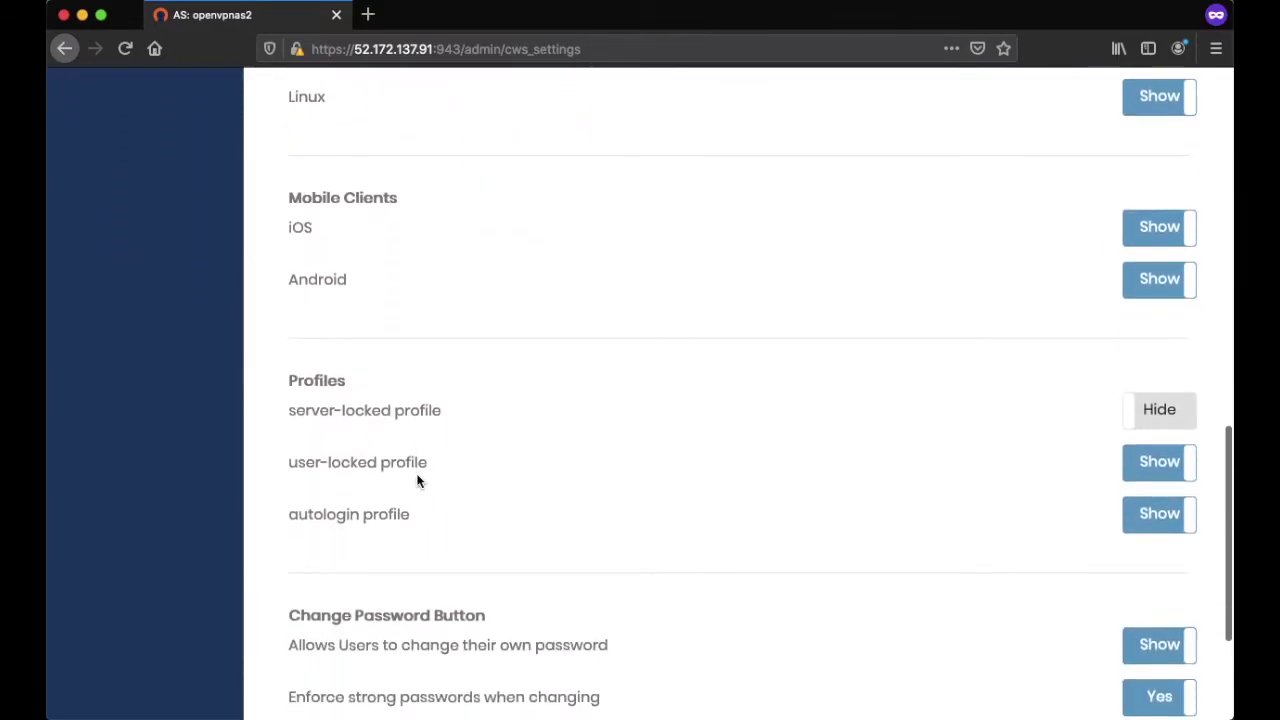
scroll(417, 472, down, 4)
scroll(417, 474, up, 20)
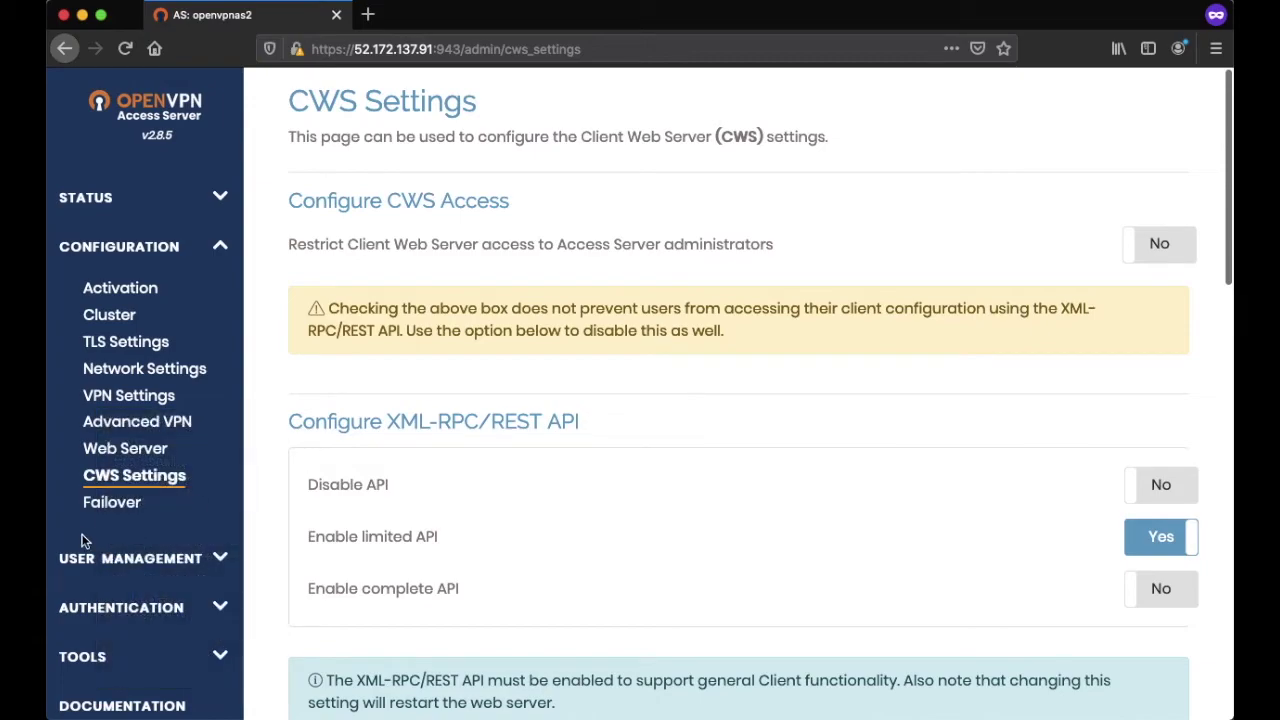
click(123, 549)
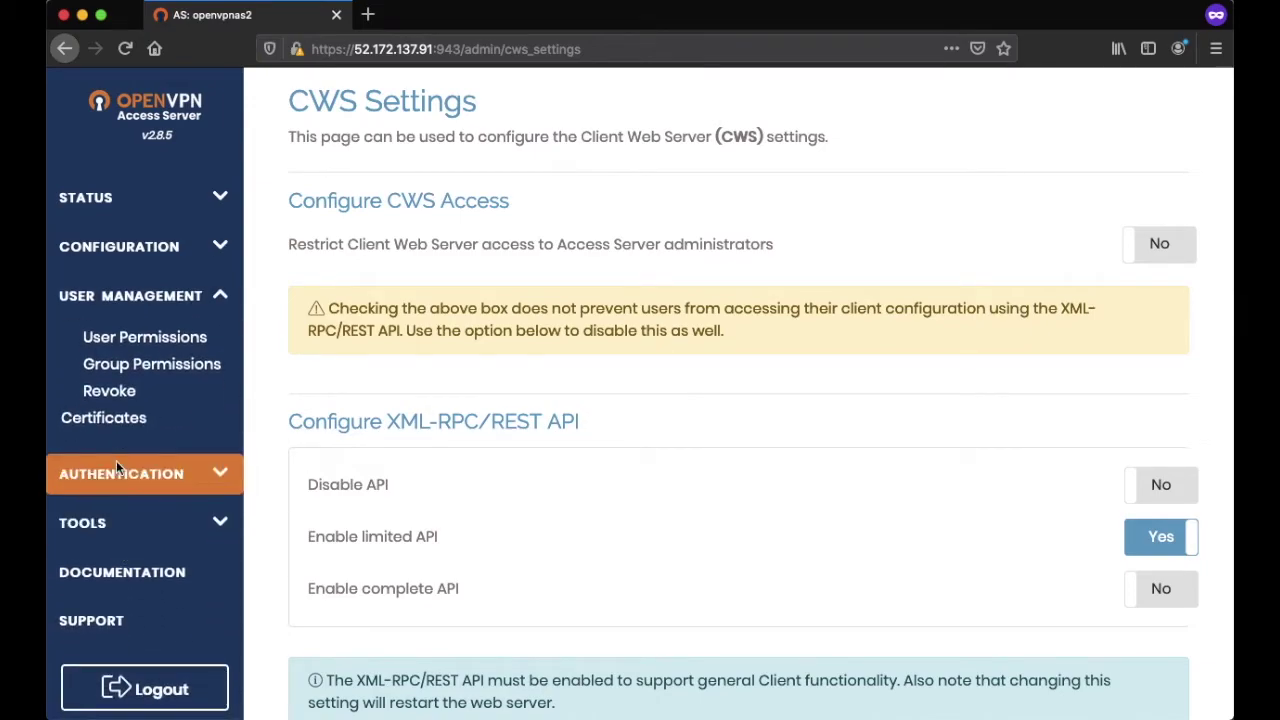
- Add user genebytesuser in User Permissions, save, and update the running server
click(124, 339)
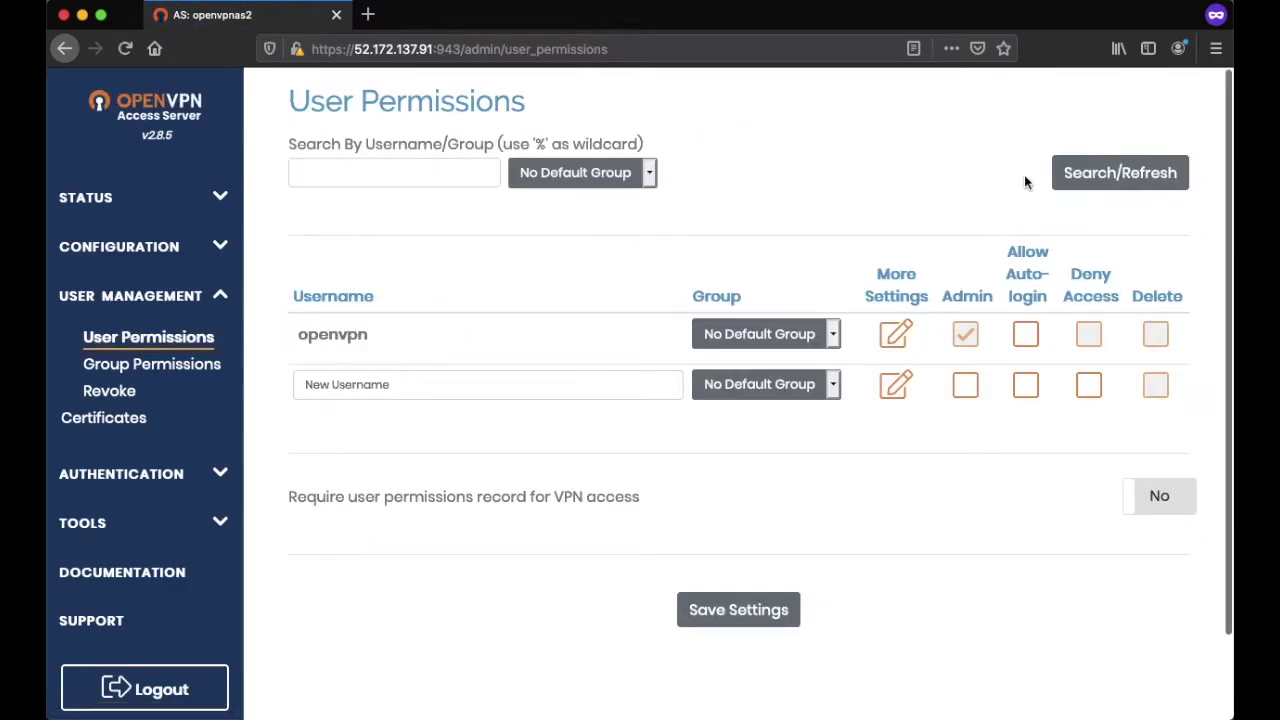
scroll(718, 533, down, 1)
scroll(718, 533, up, 1)
click(314, 383)
text(genebytesuser)
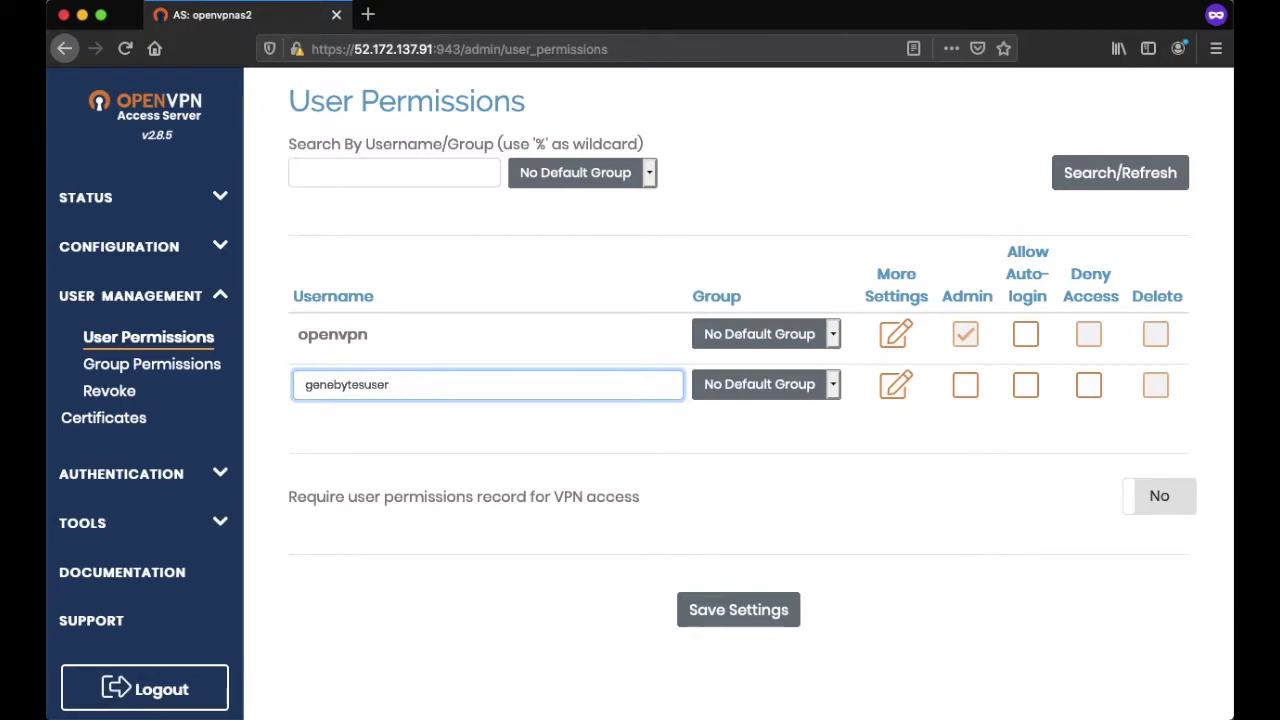
key(Tab)
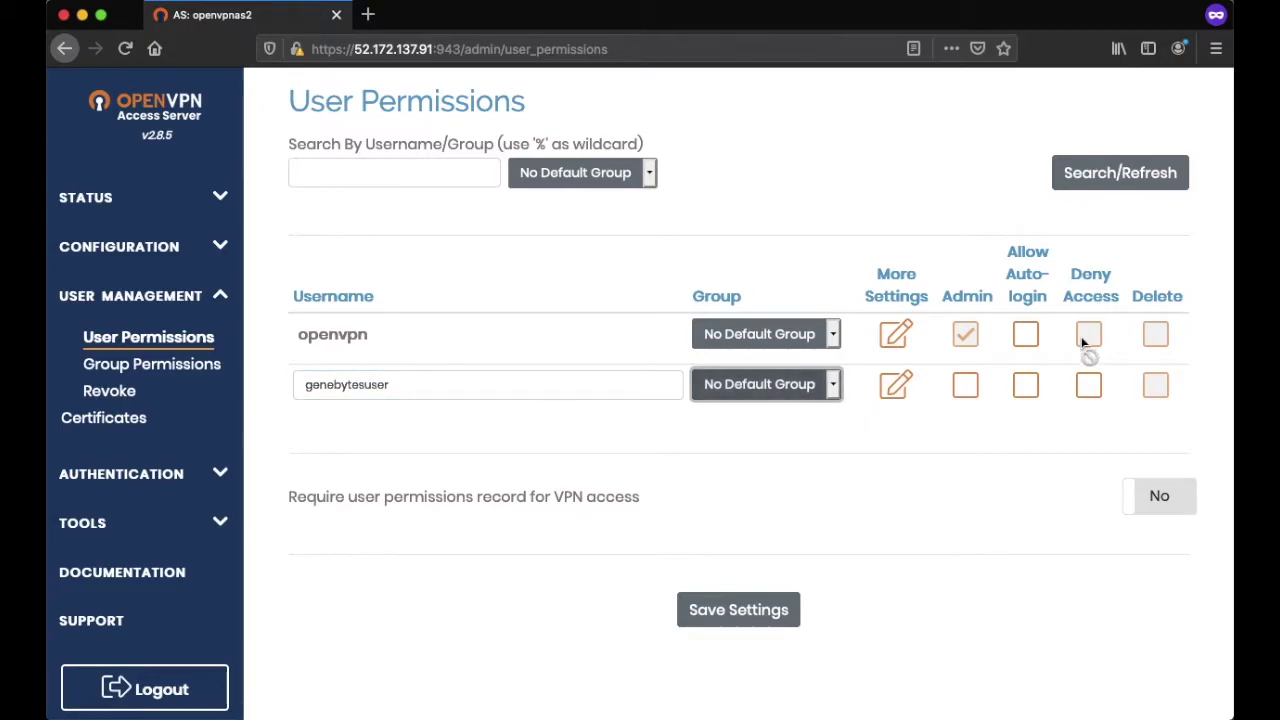
click(728, 618)
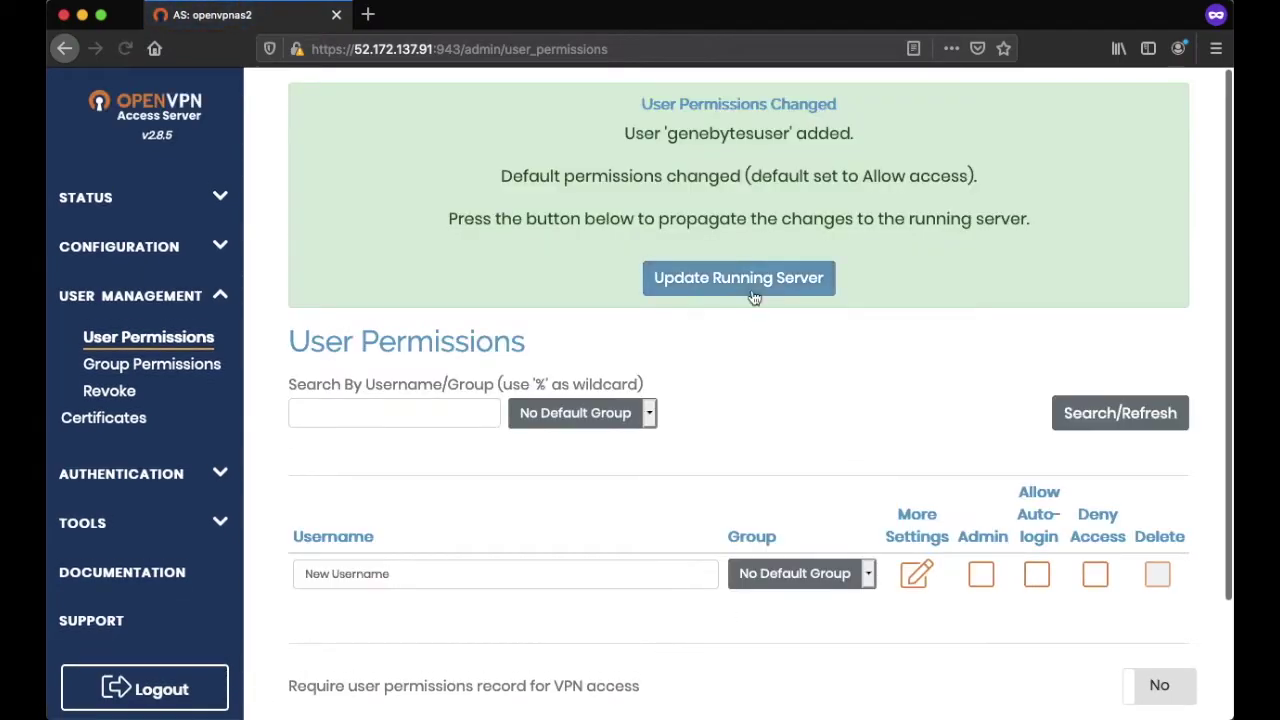
click(754, 298)
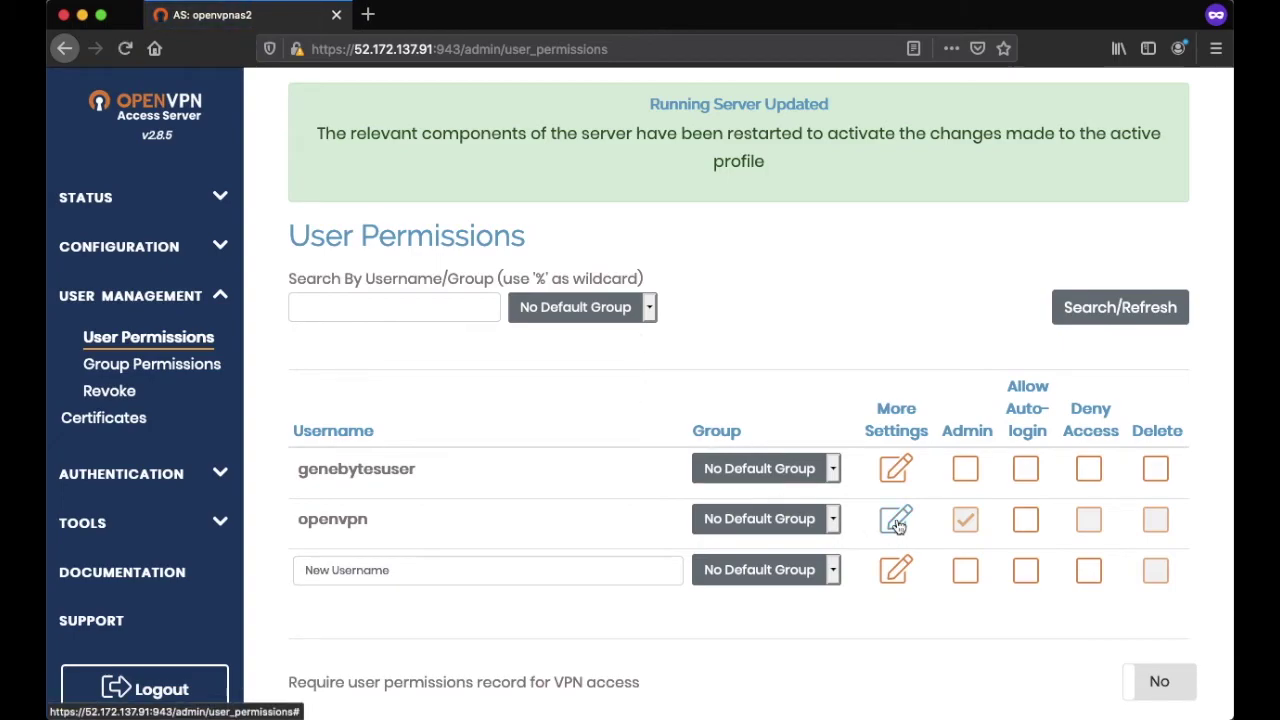
- Show the openvpn user's detailed settings and scroll through them
click(896, 518)
scroll(897, 519, down, 2)
scroll(897, 519, down, 1)
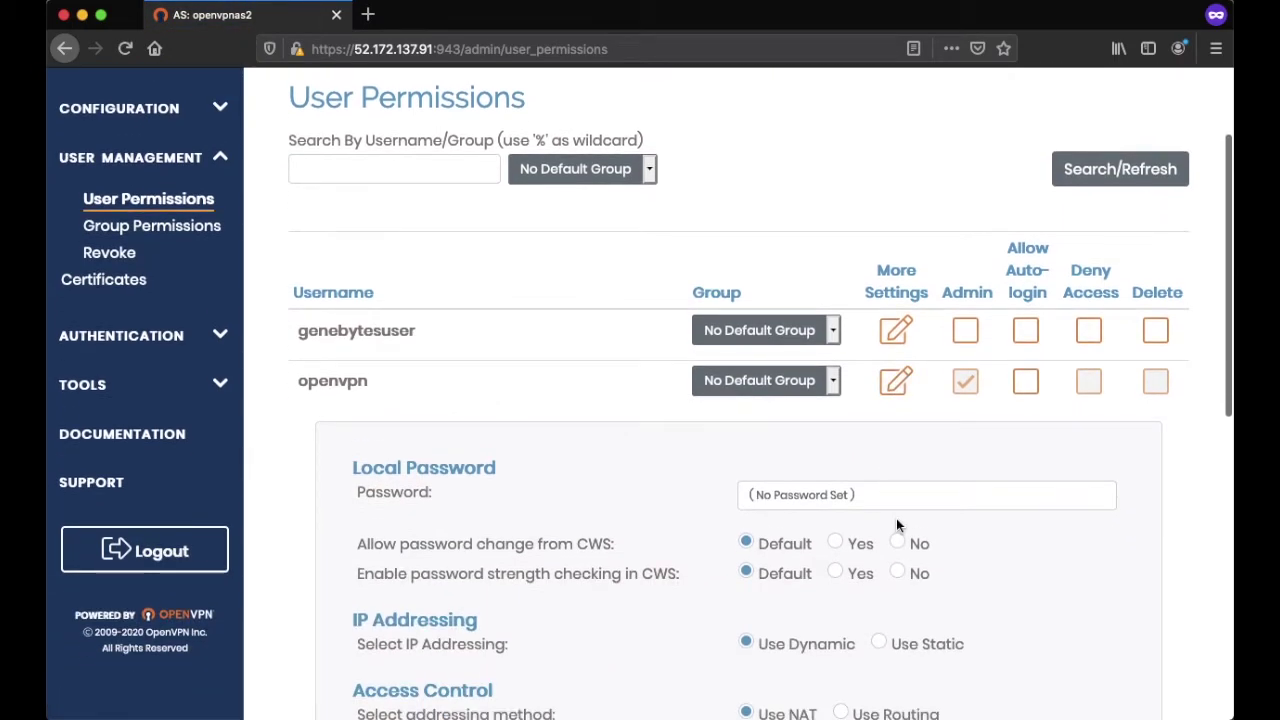
scroll(896, 525, down, 5)
scroll(896, 525, down, 4)
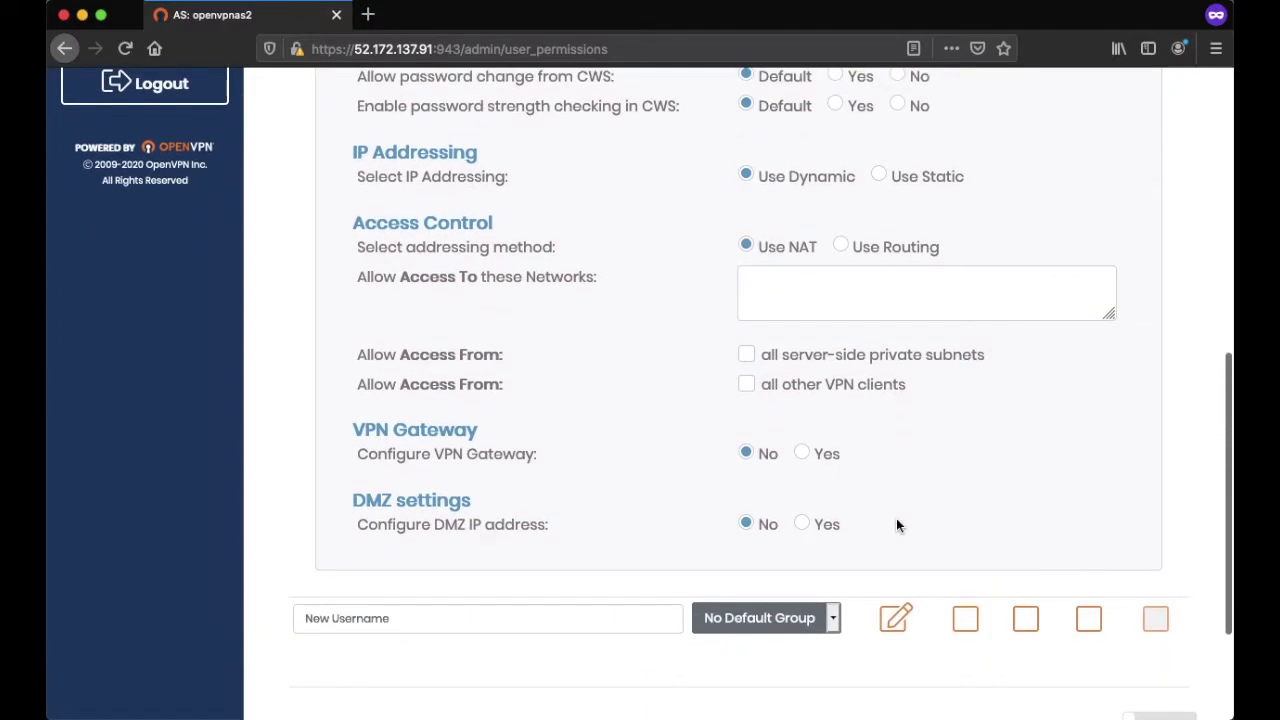
scroll(896, 525, down, 1)
scroll(896, 522, up, 5)
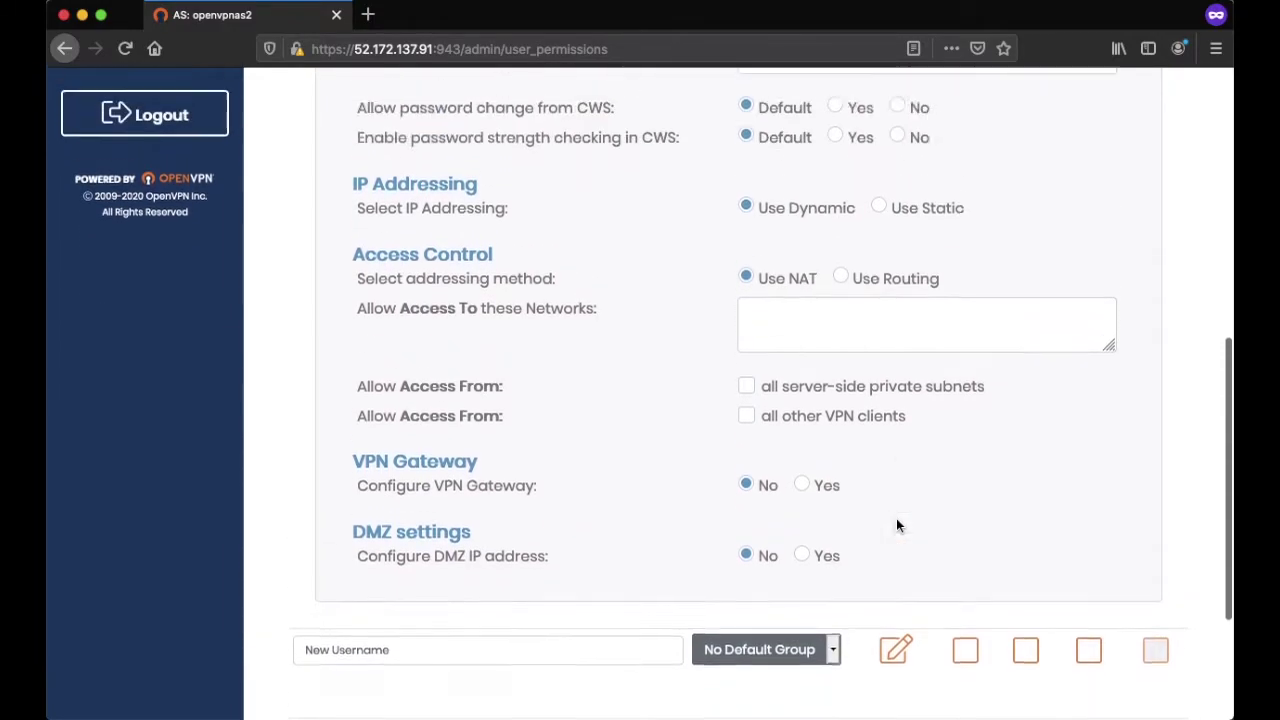
scroll(896, 525, down, 5)
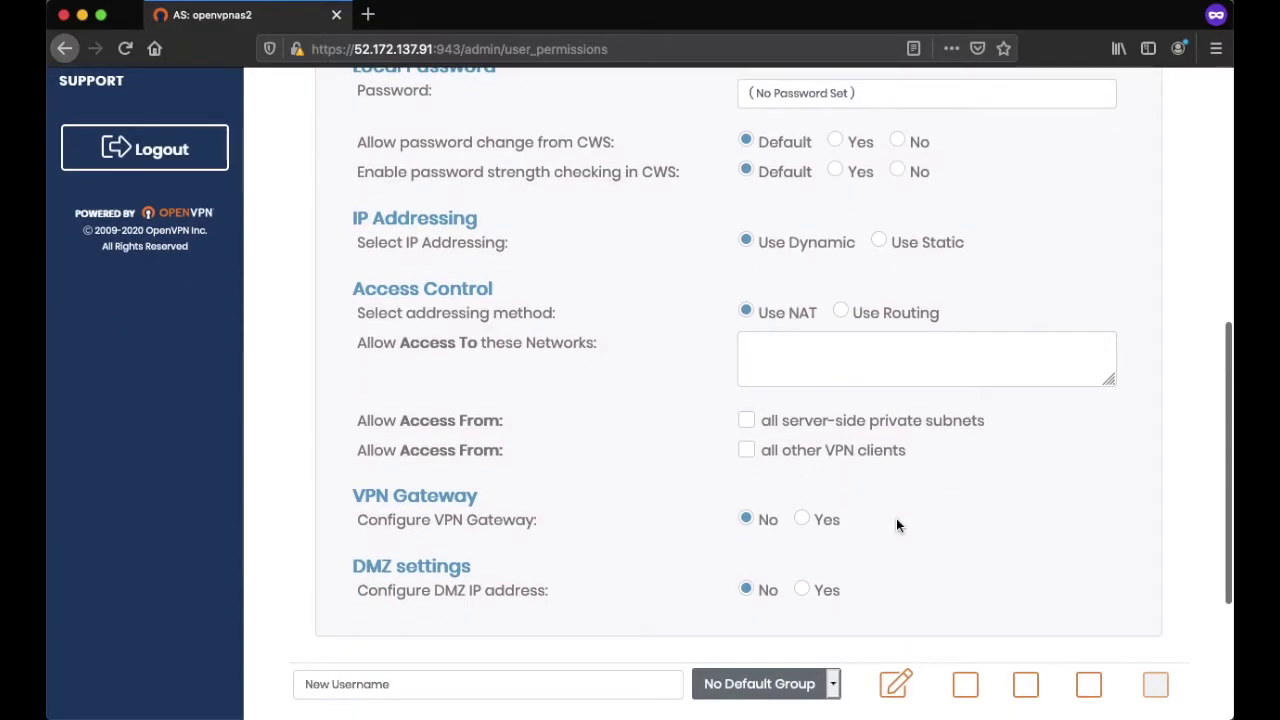
scroll(896, 525, down, 2)
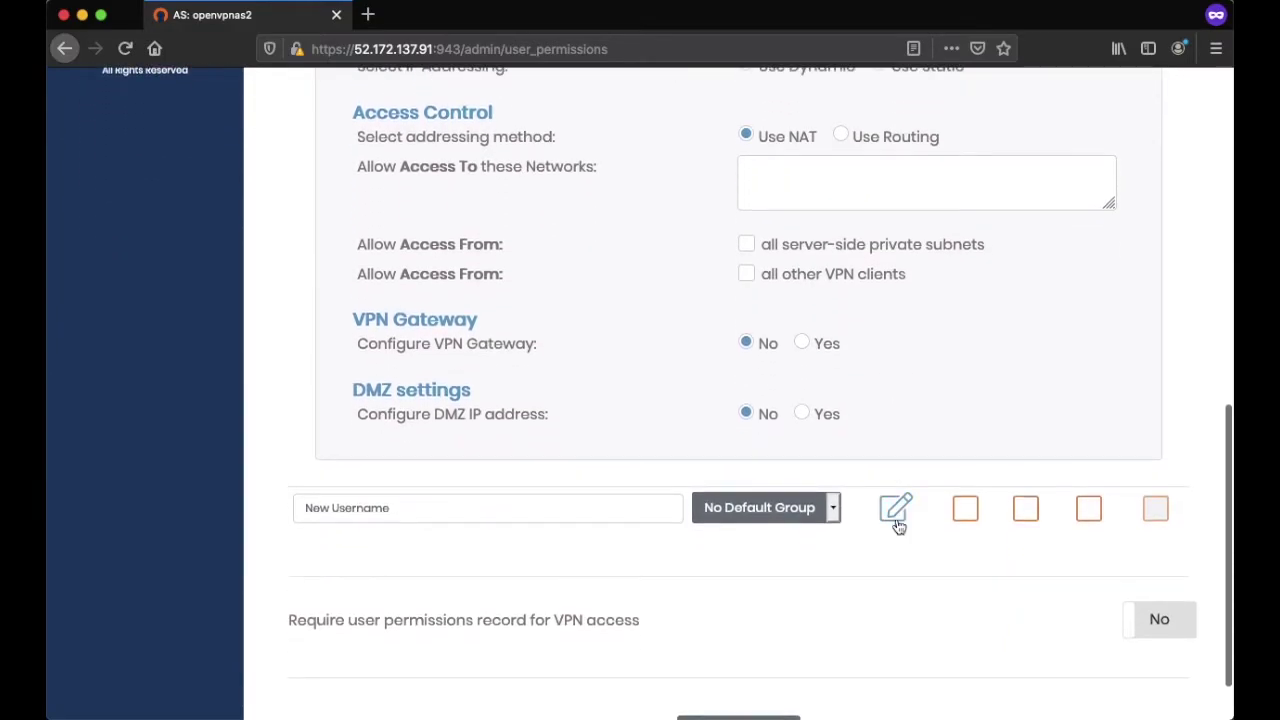
scroll(896, 520, up, 13)
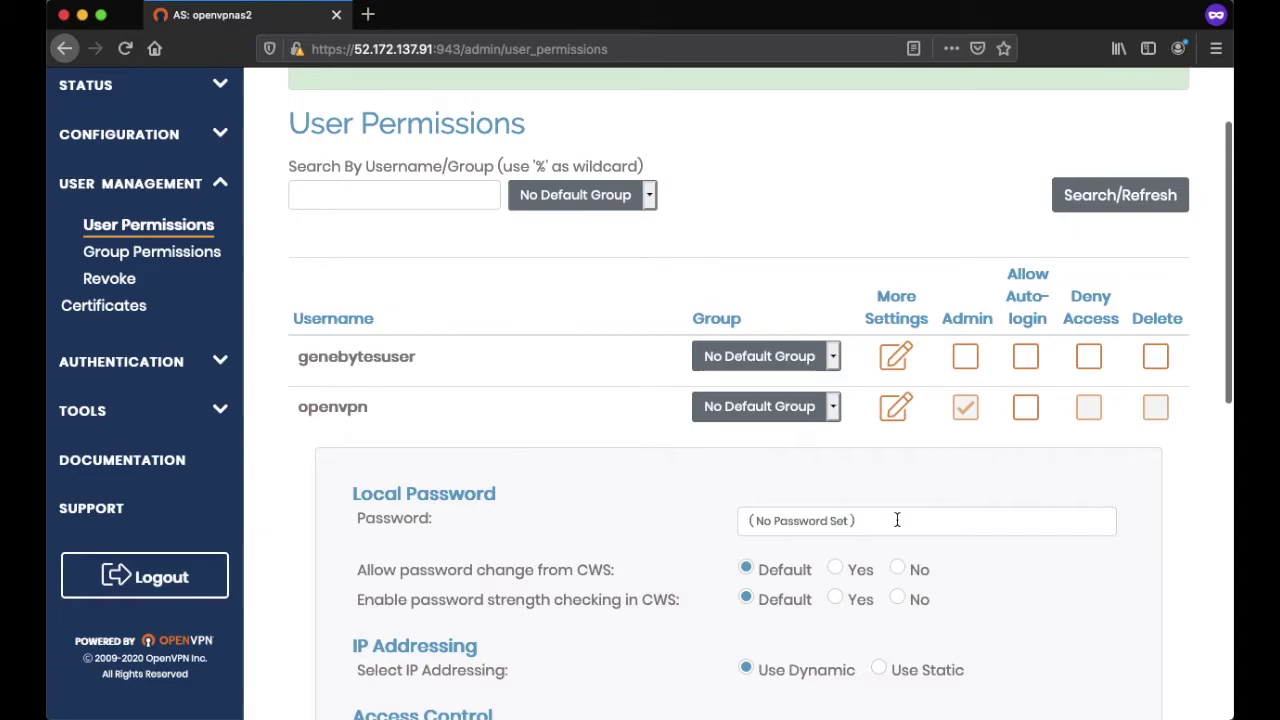
- Set a local password for openvpn, save, and update the running server
click(897, 520)
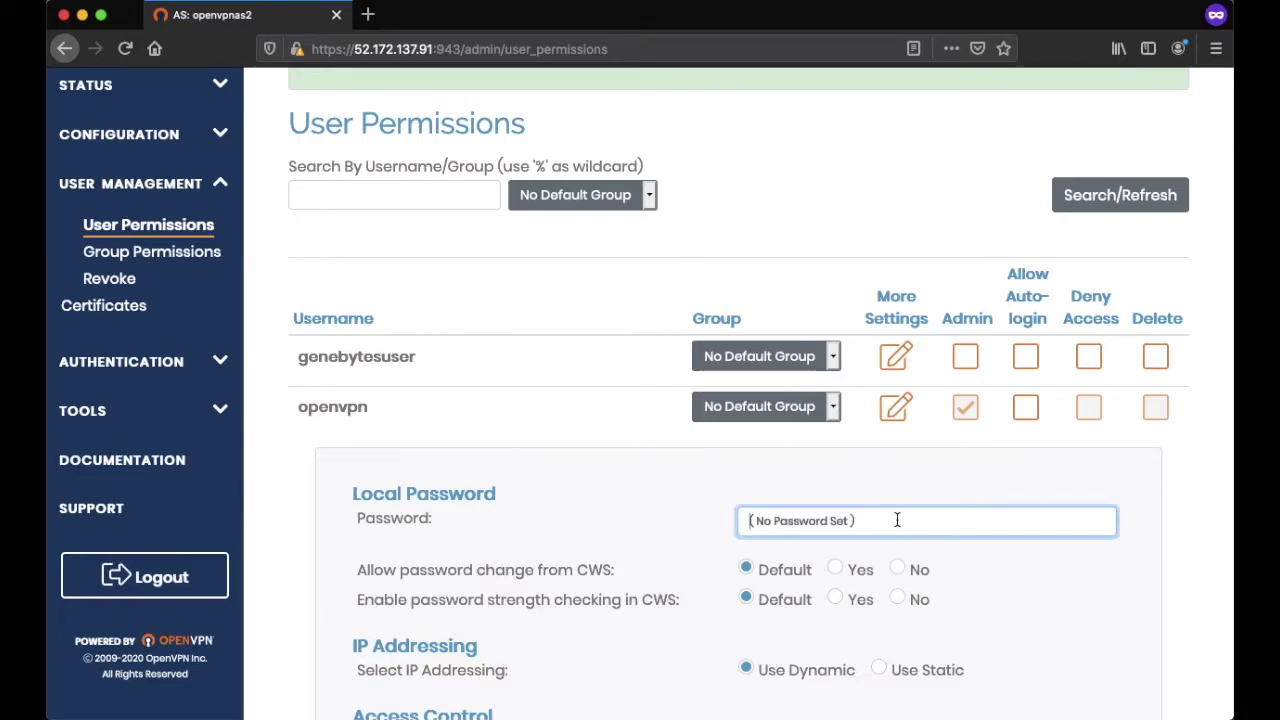
text(••)
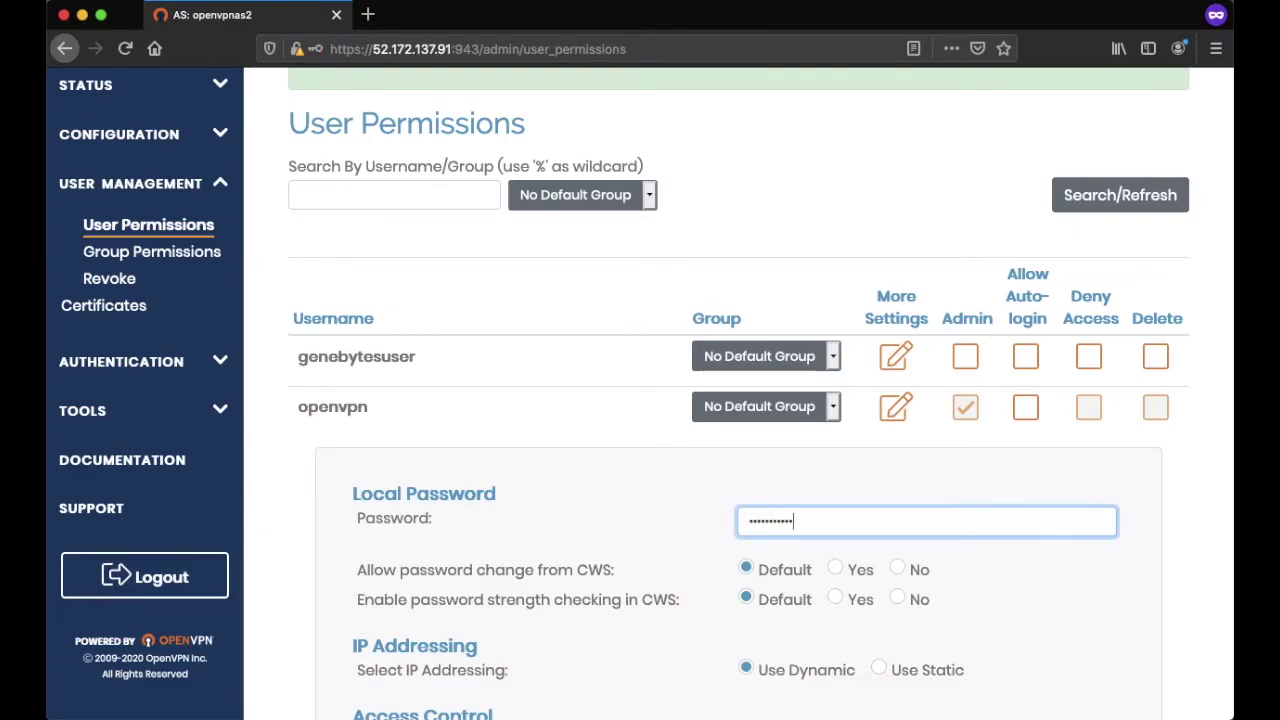
scroll(886, 609, down, 10)
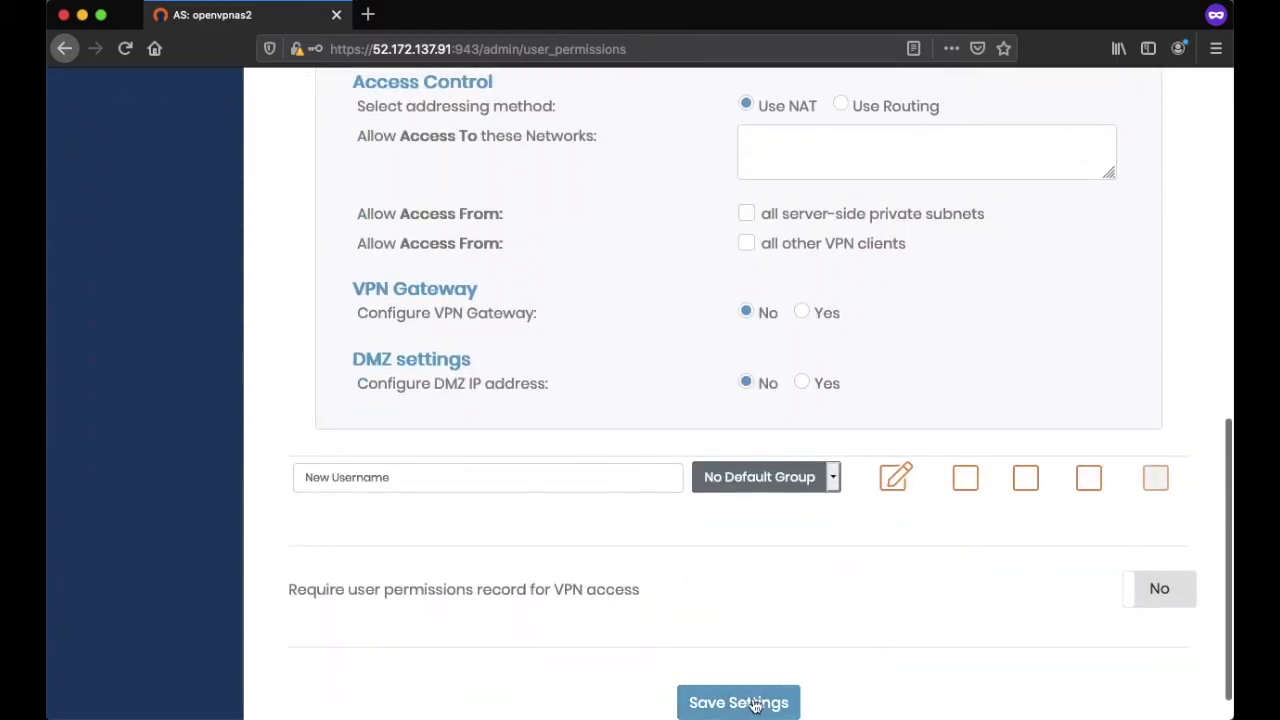
click(770, 701)
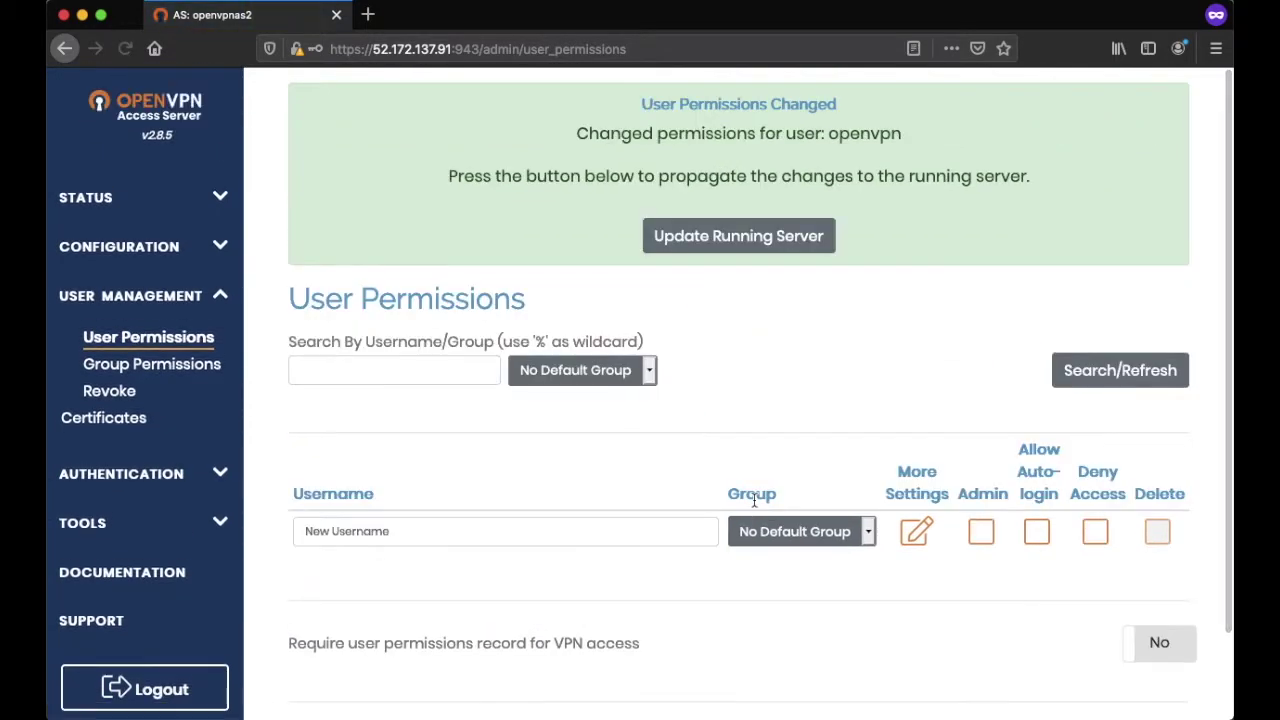
click(716, 238)
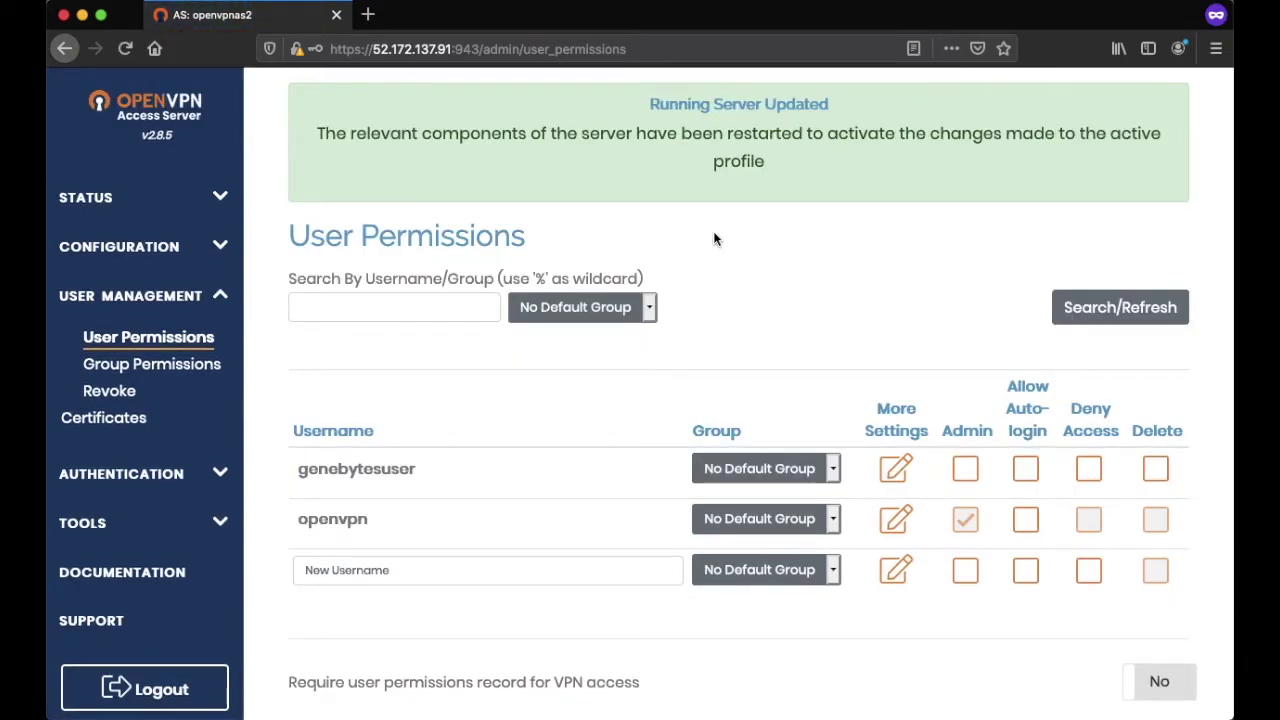
- Search Google for 'what is my ip' in a new private tab and open whatismyipaddress.com
click(367, 18)
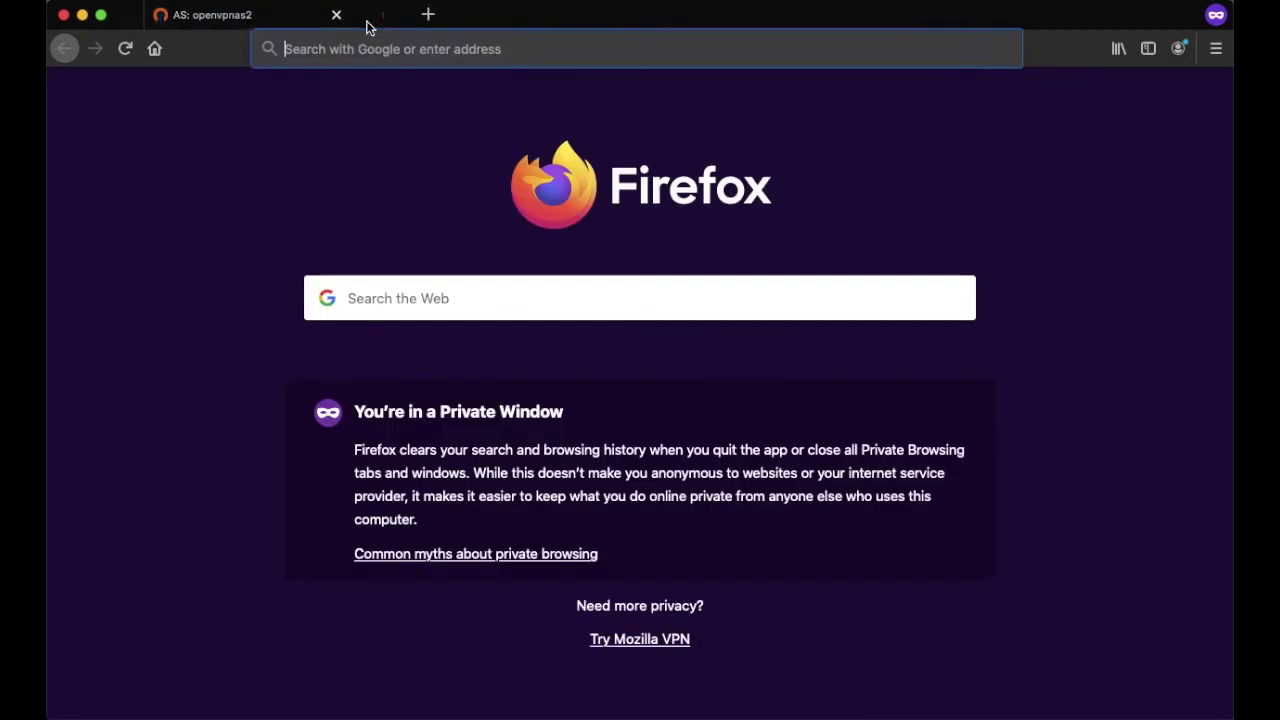
text(what is my)
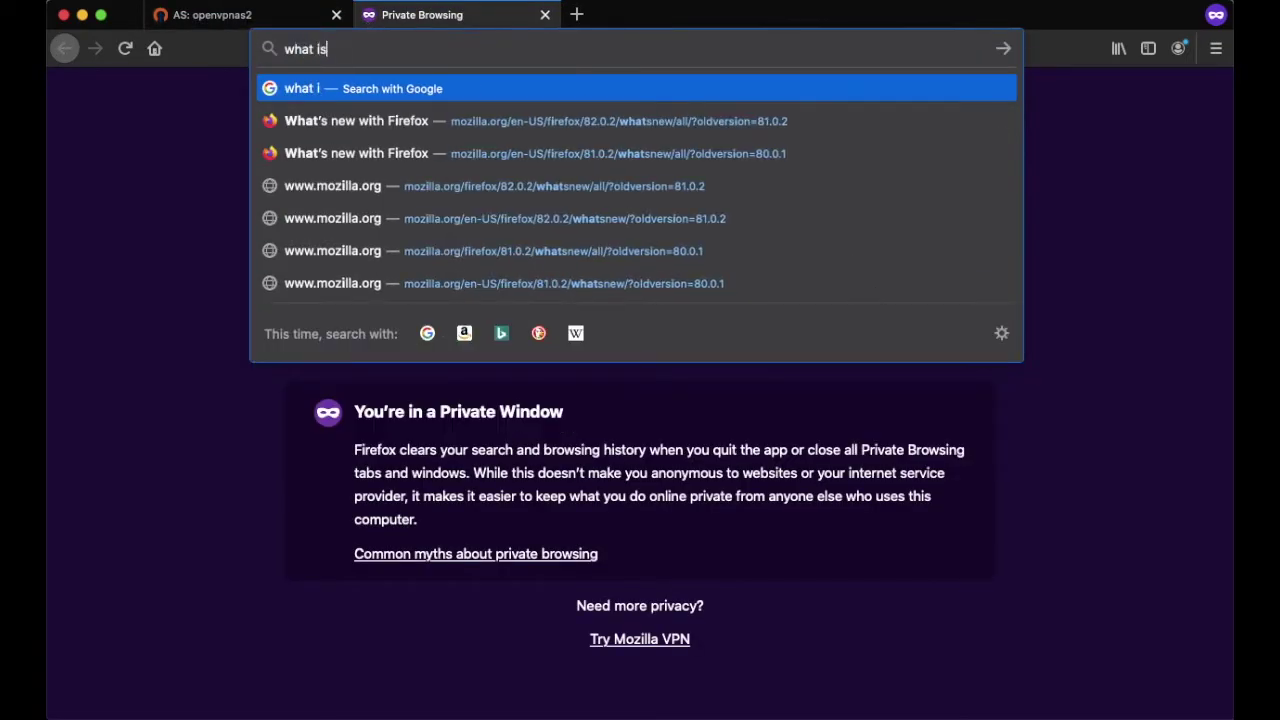
text( ip)
key(Return)
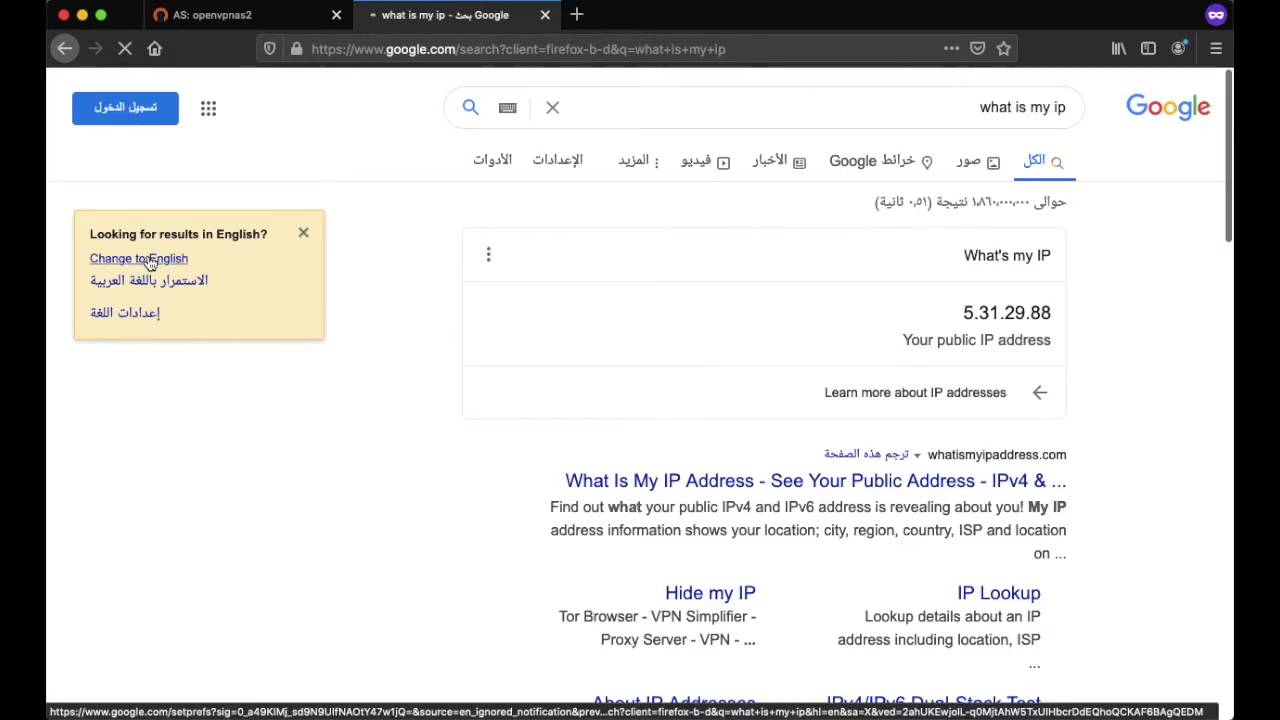
click(145, 258)
click(304, 492)
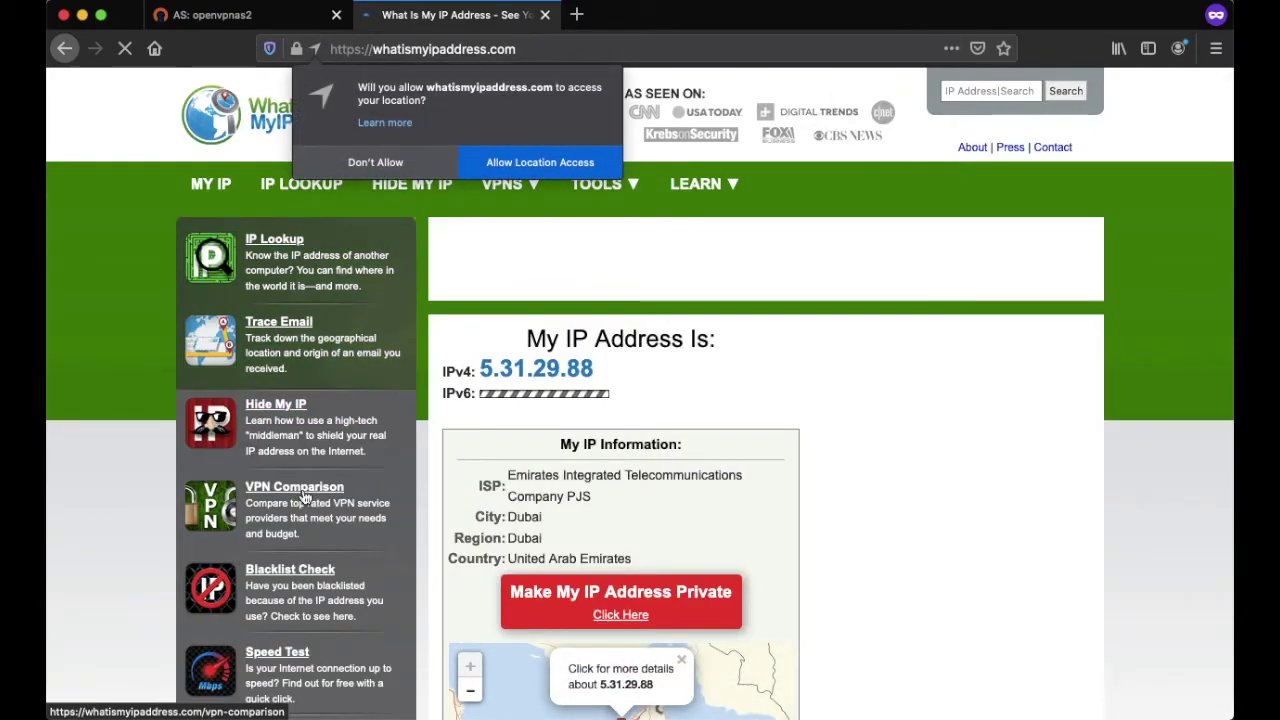
scroll(576, 553, down, 1)
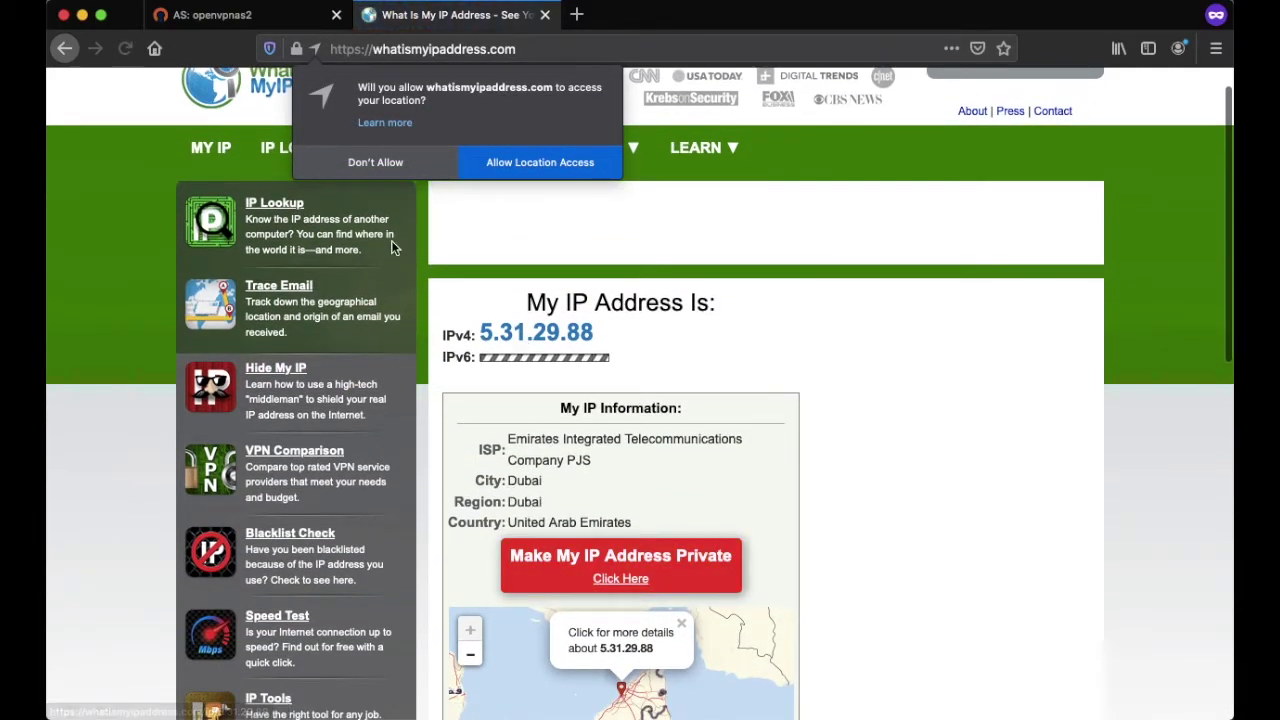
click(381, 161)
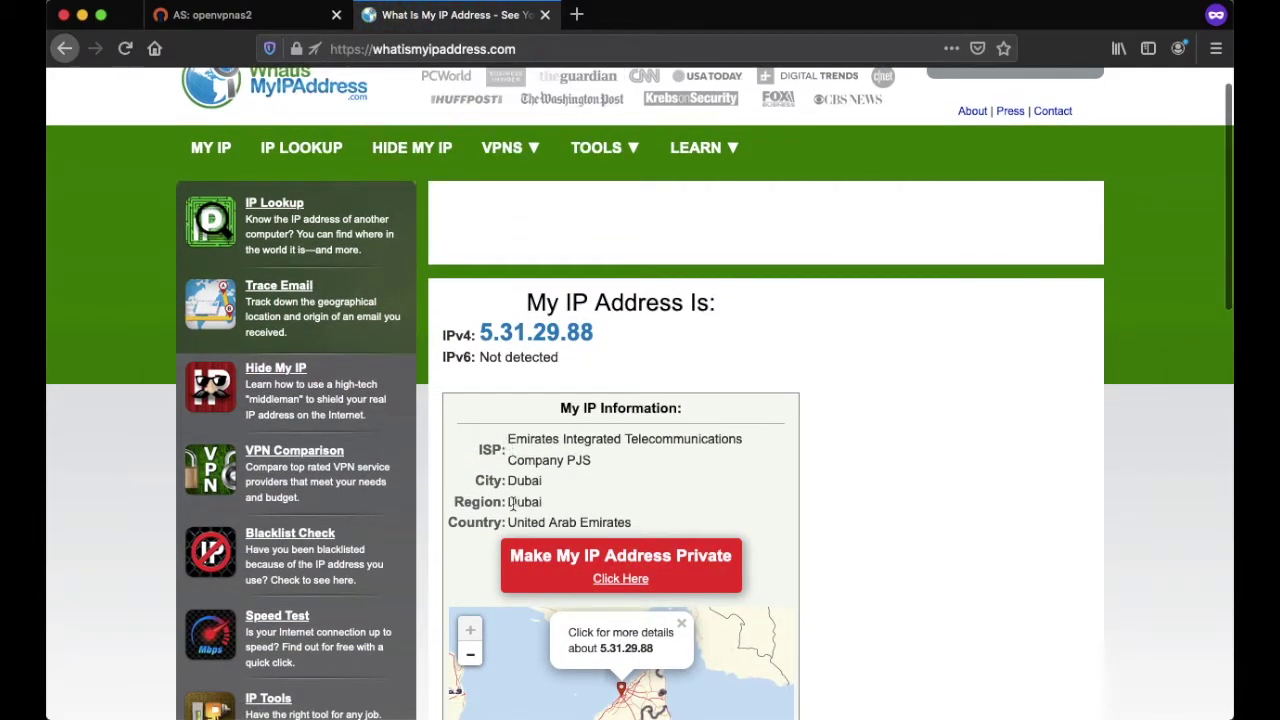
scroll(514, 505, down, 2)
drag(507, 457, 632, 456)
drag(597, 267, 482, 267)
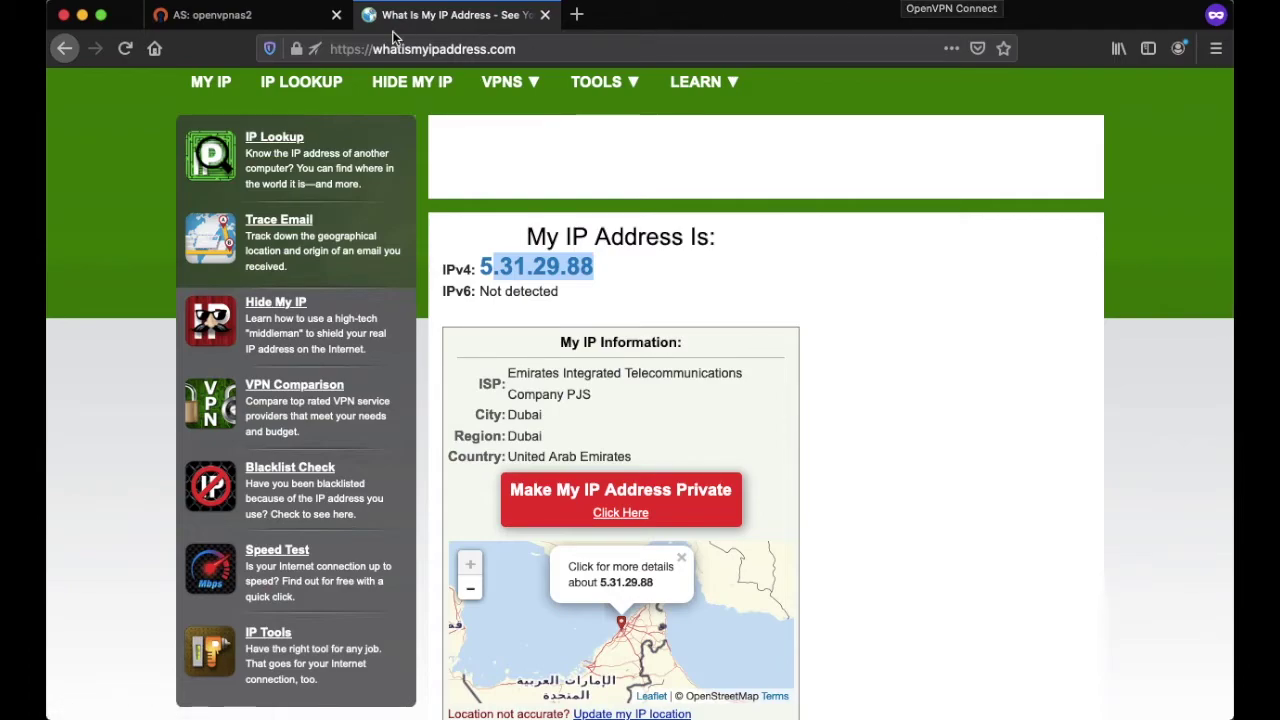
- Log out of the Access Server admin and sign in with the VPN user's username and password
click(230, 18)
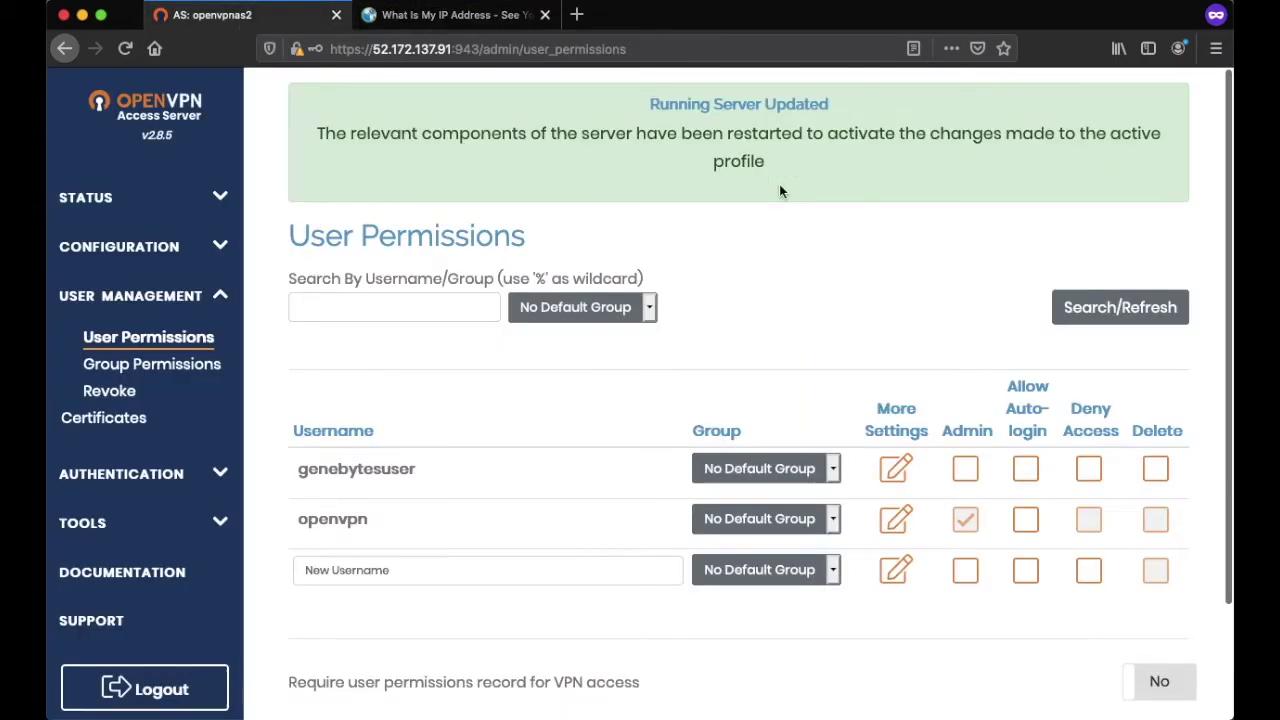
click(172, 689)
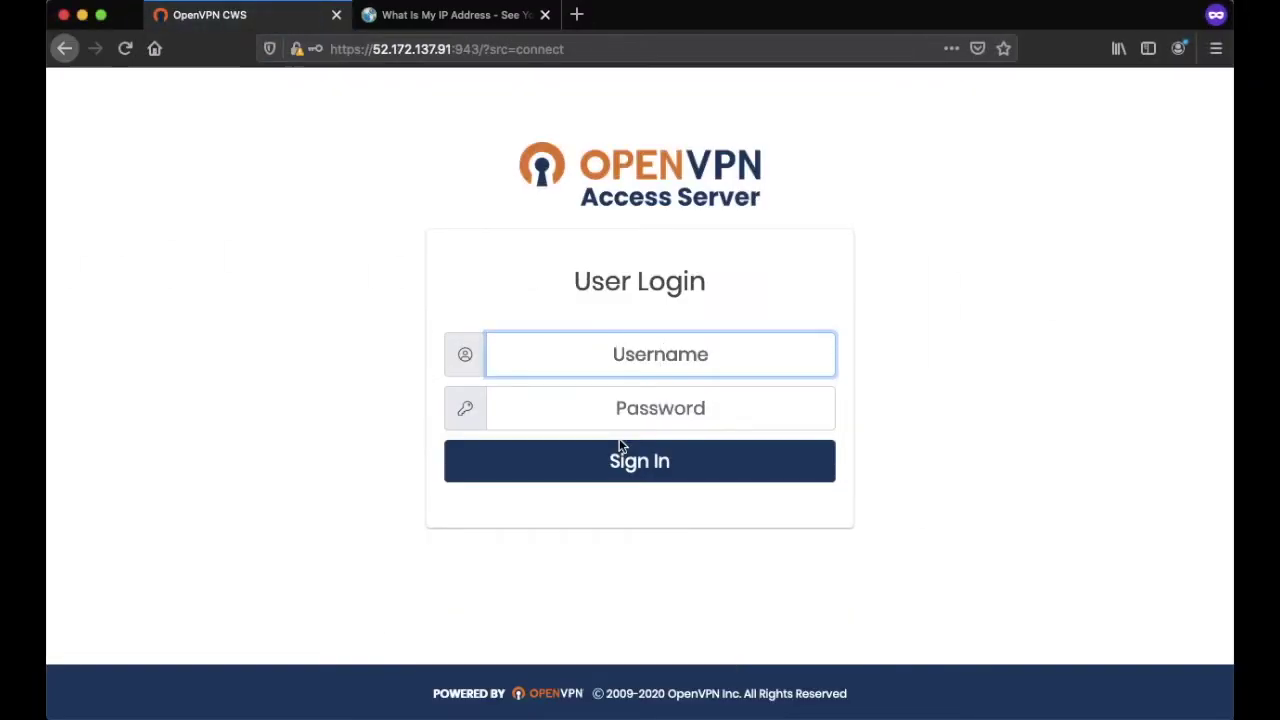
text(gen)
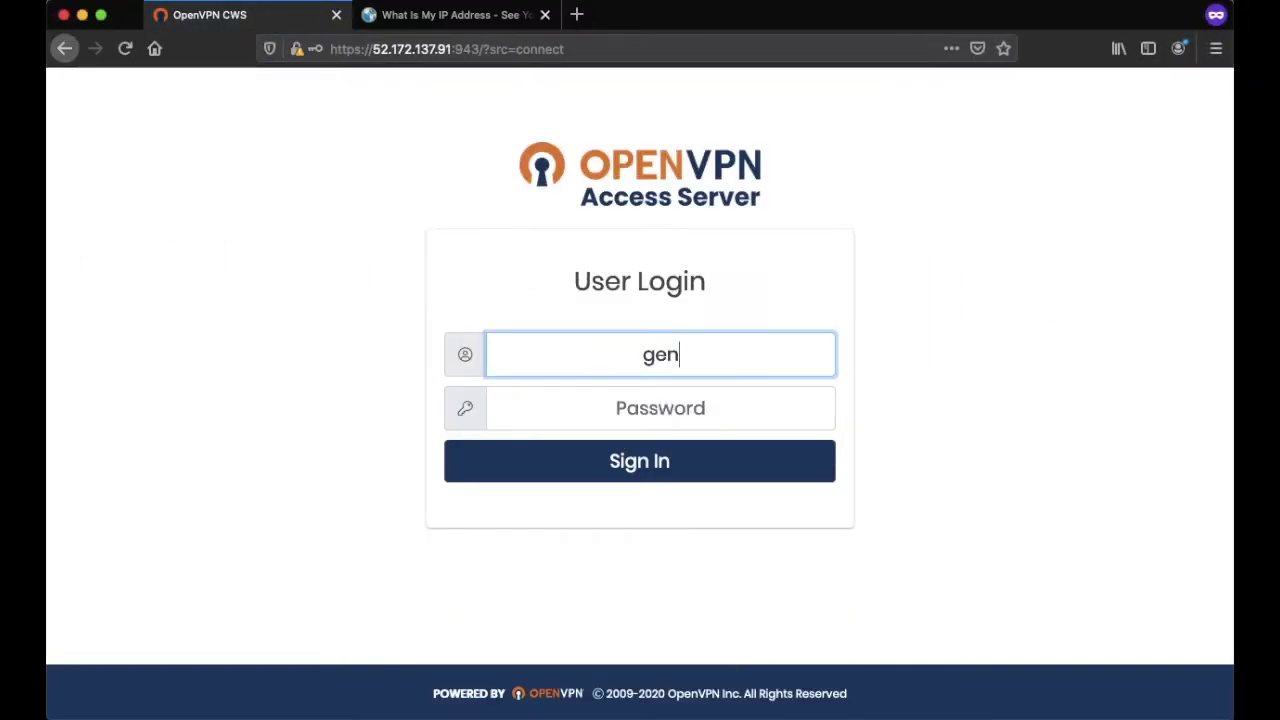
text(ebytesuser)
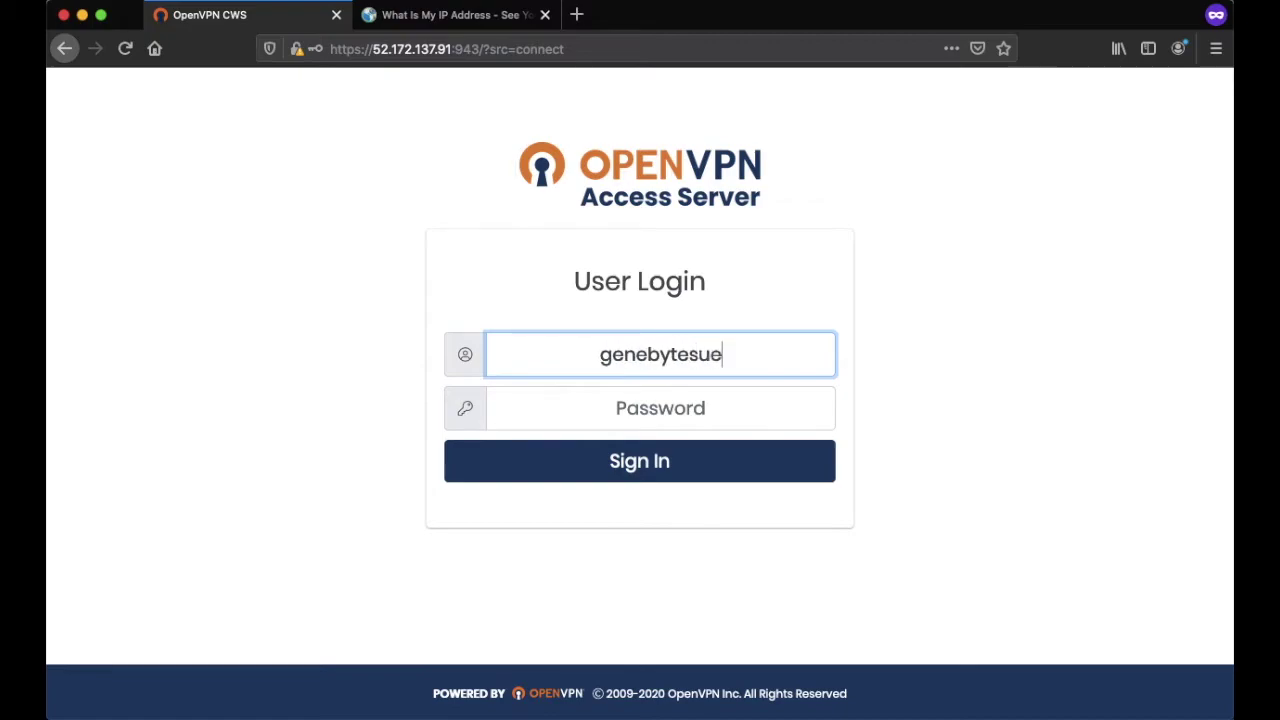
key(Tab)
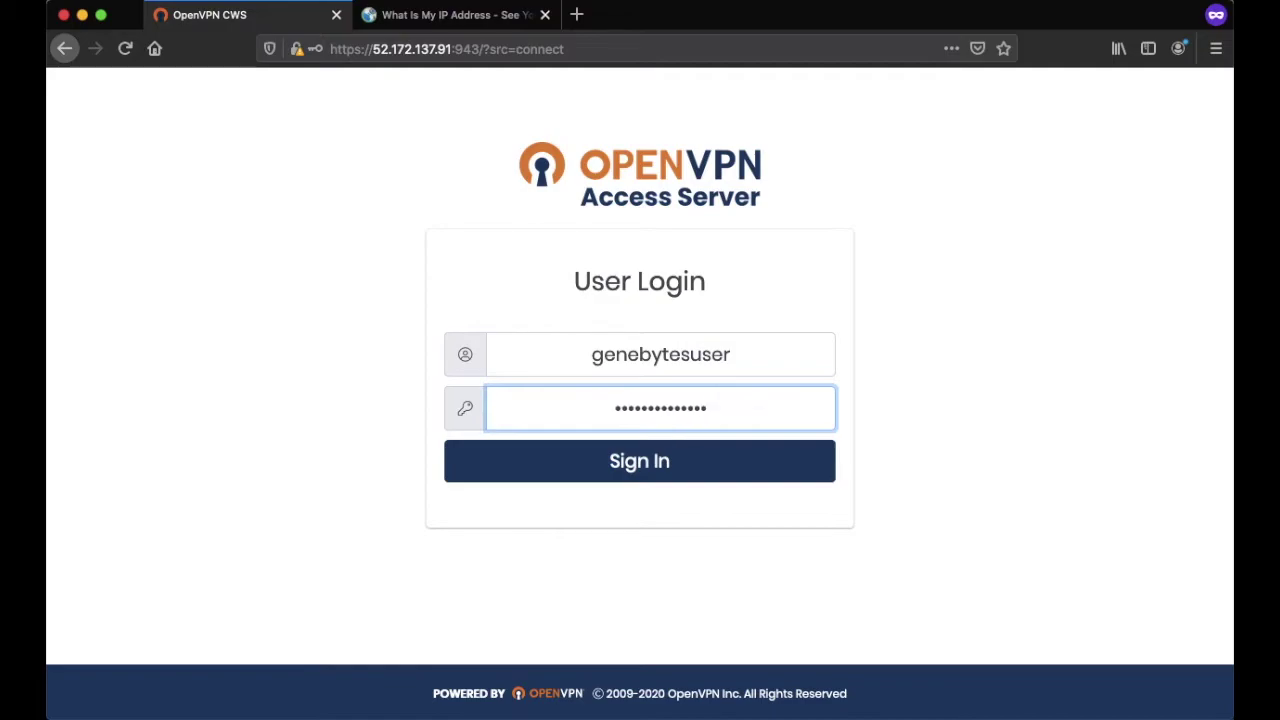
key(Return)
scroll(716, 486, down, 2)
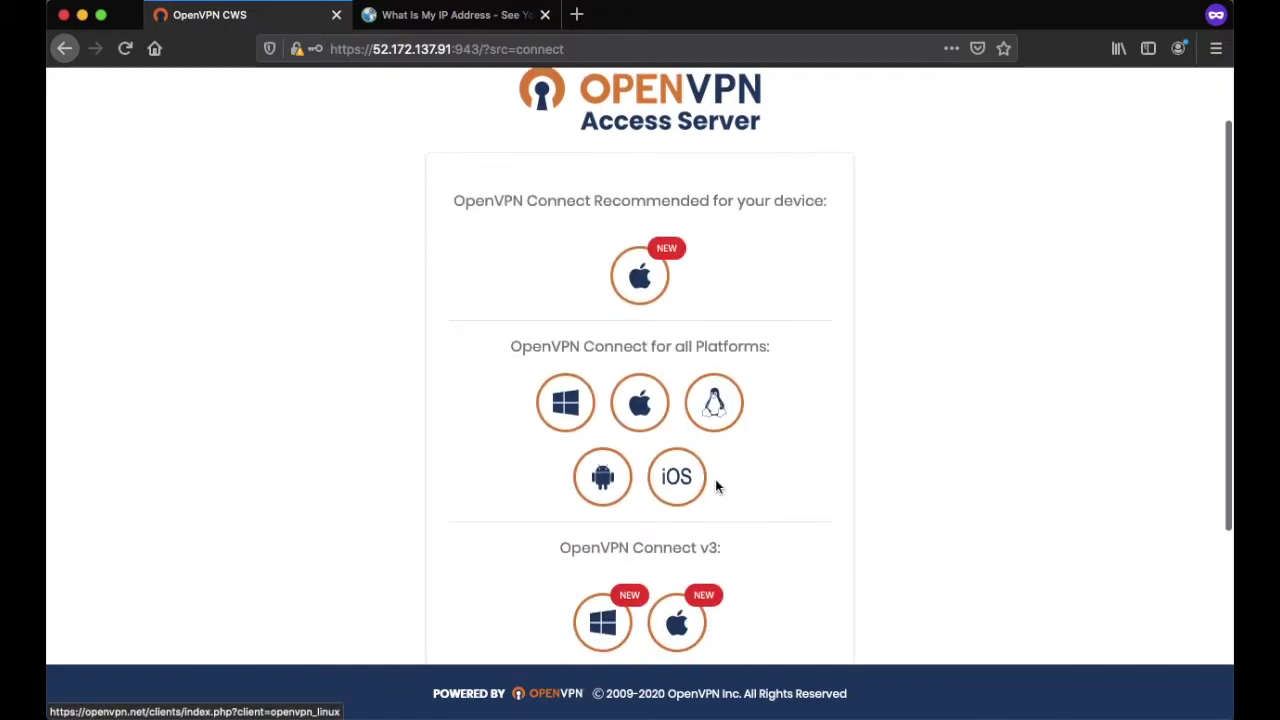
scroll(716, 486, down, 1)
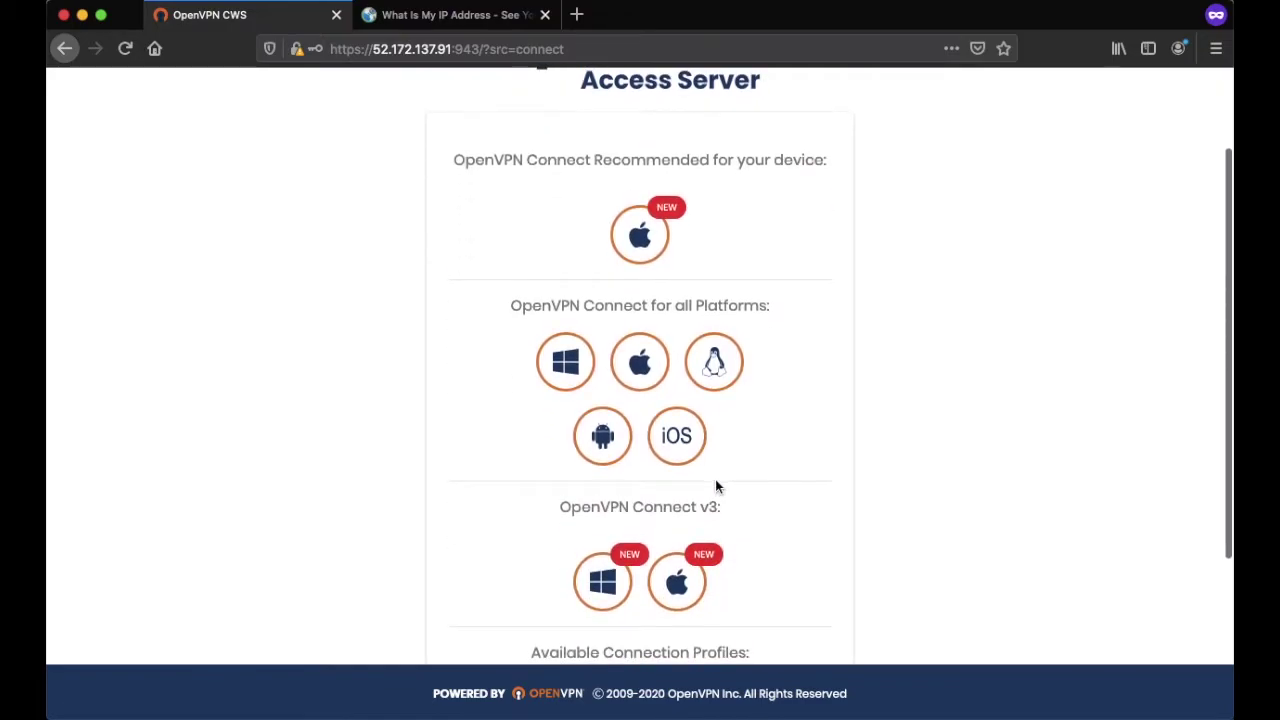
- Download the 'Yourself (user-locked profile)' connection profile, saving it as client.ovpn
scroll(673, 466, down, 2)
scroll(671, 500, down, 1)
scroll(658, 188, up, 2)
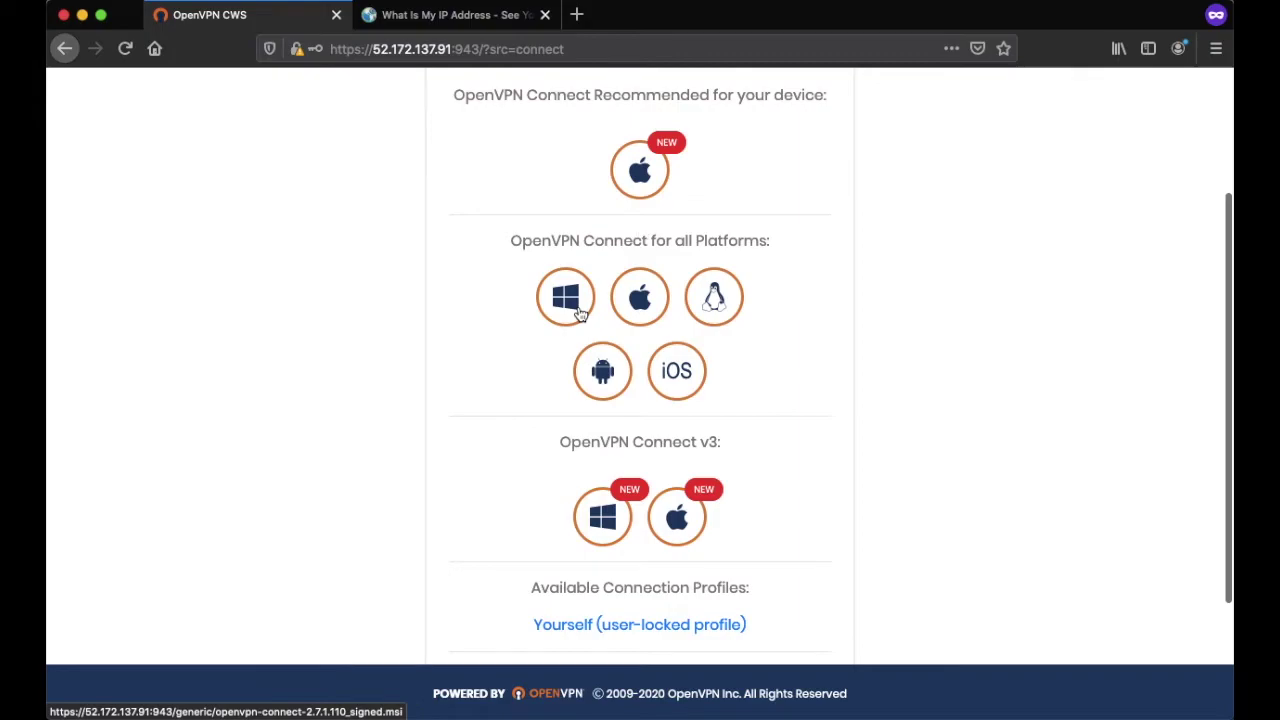
scroll(611, 474, down, 2)
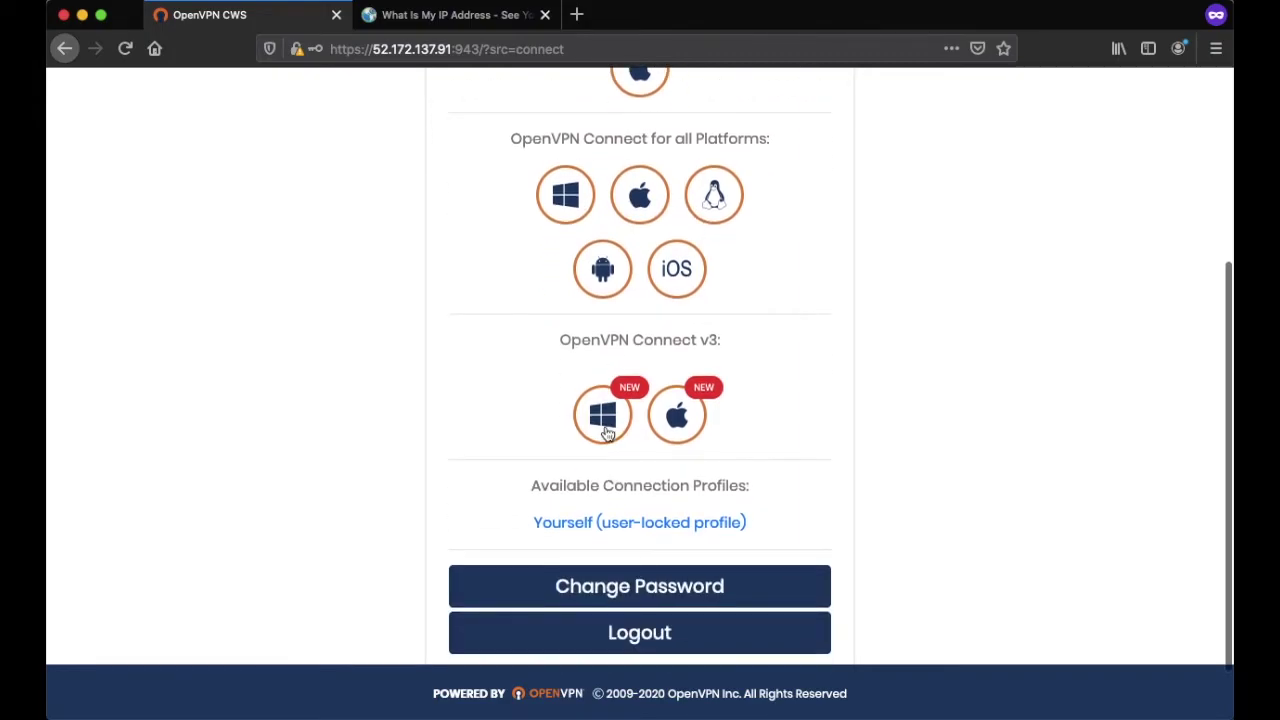
scroll(714, 447, down, 2)
click(658, 456)
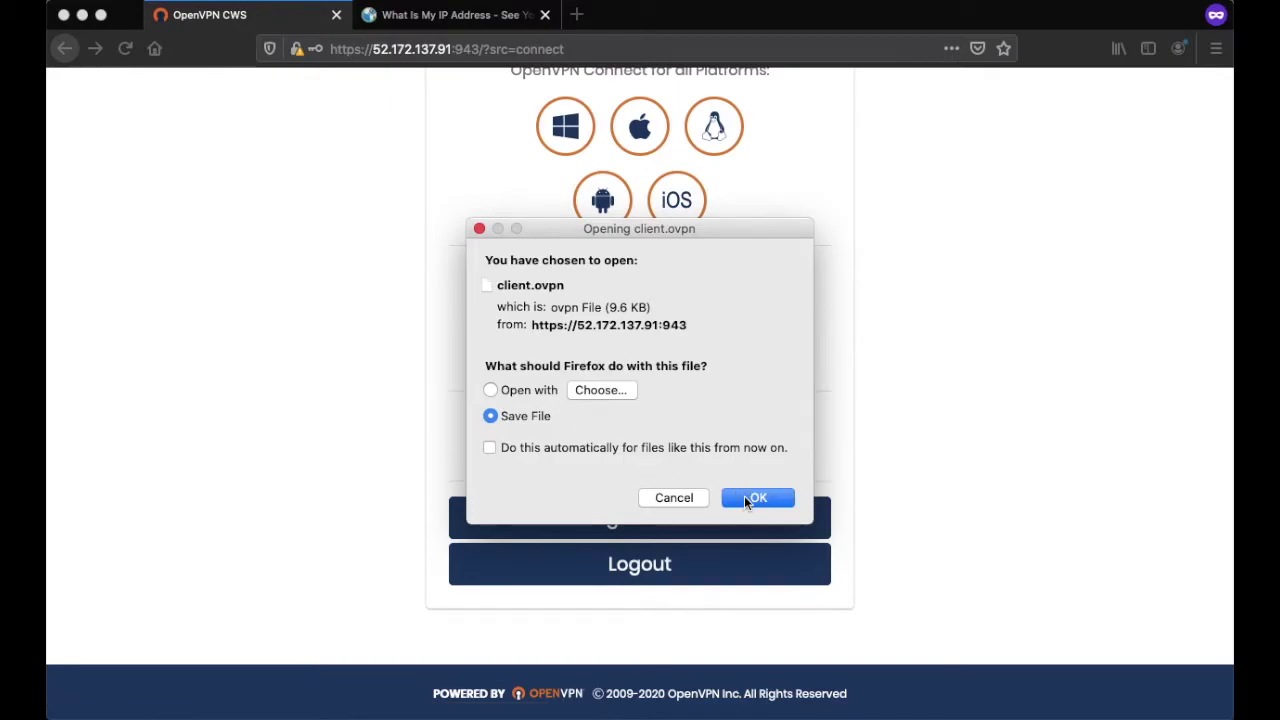
click(750, 498)
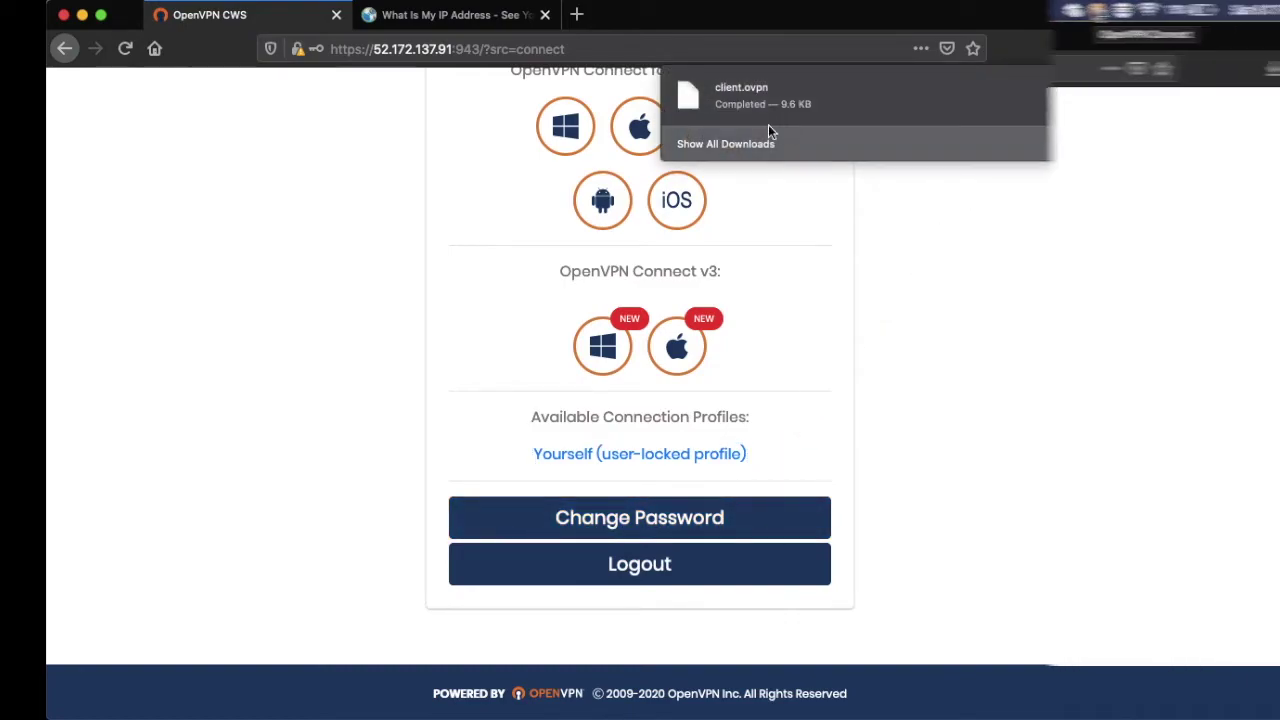
click(899, 11)
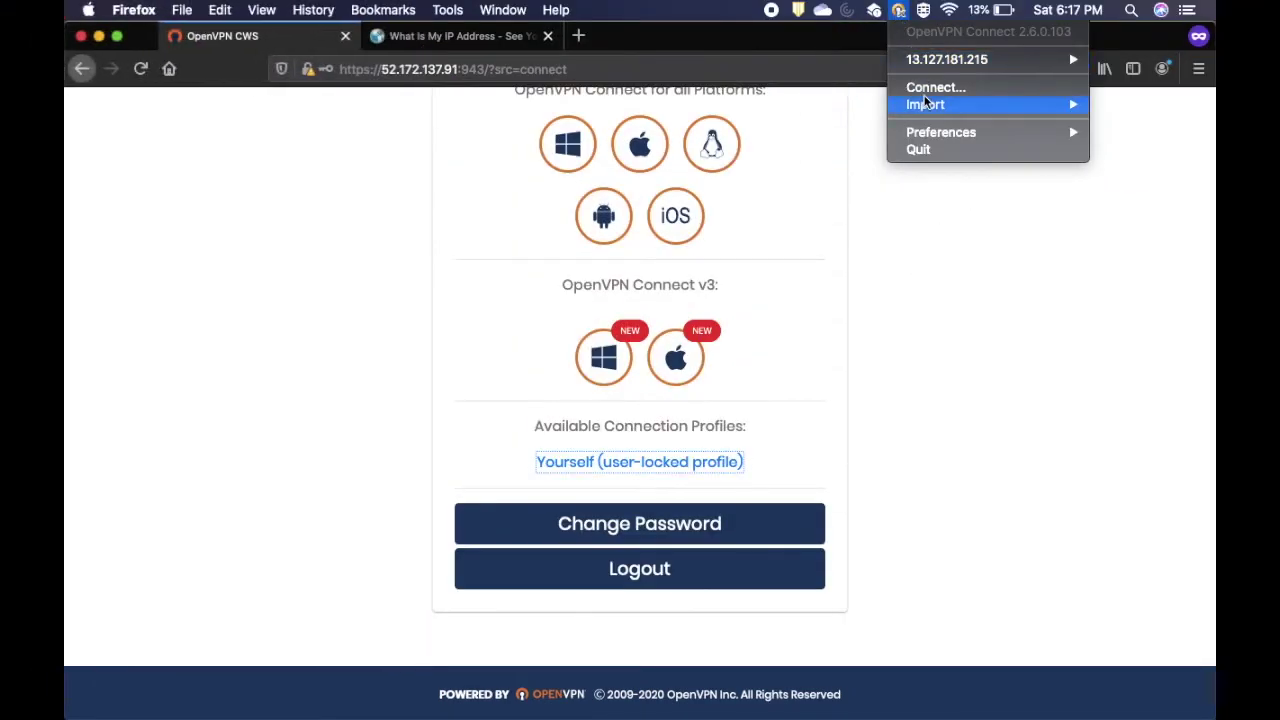
- Import Downloads/client.ovpn into OpenVPN Connect from a local file
mouse_move(926, 107)
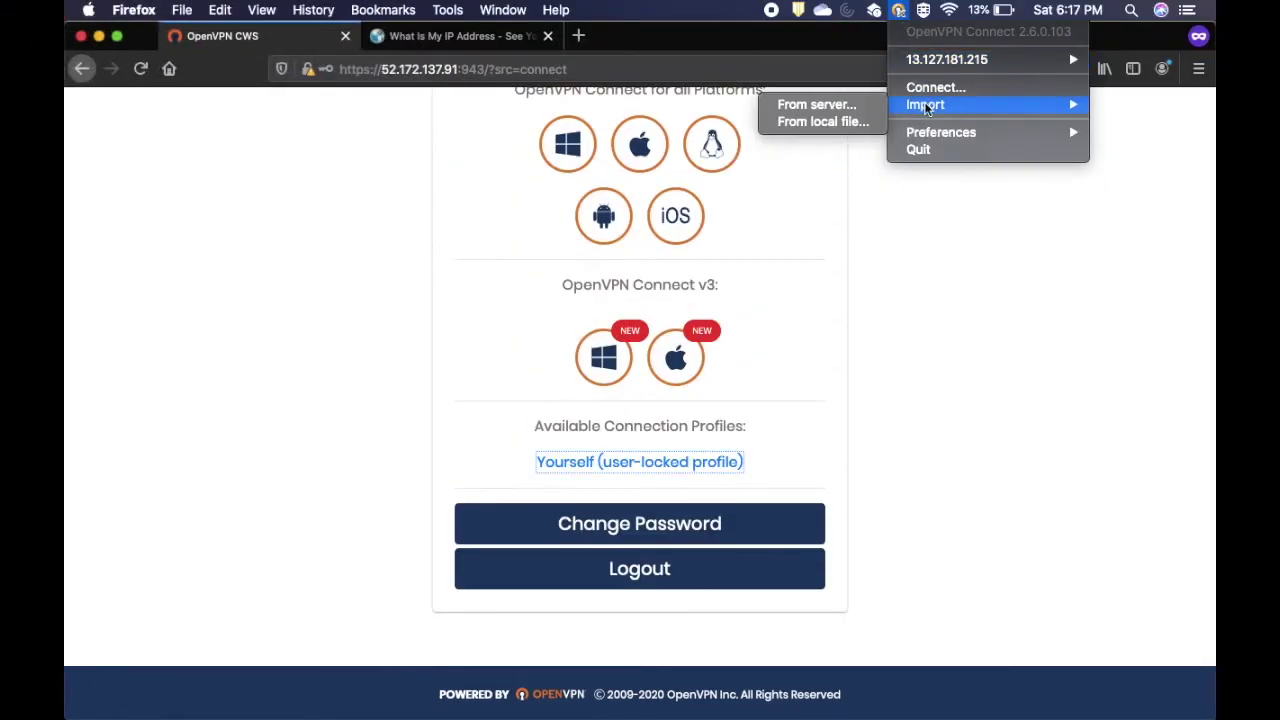
click(842, 120)
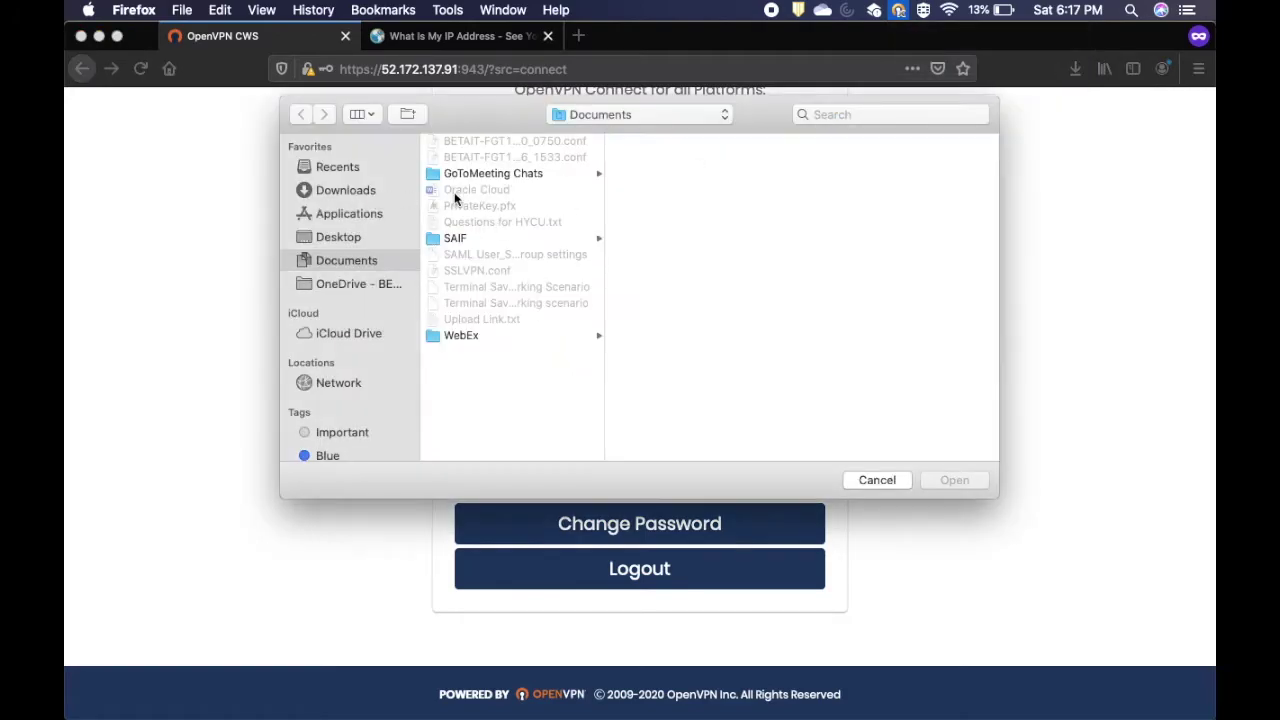
click(360, 196)
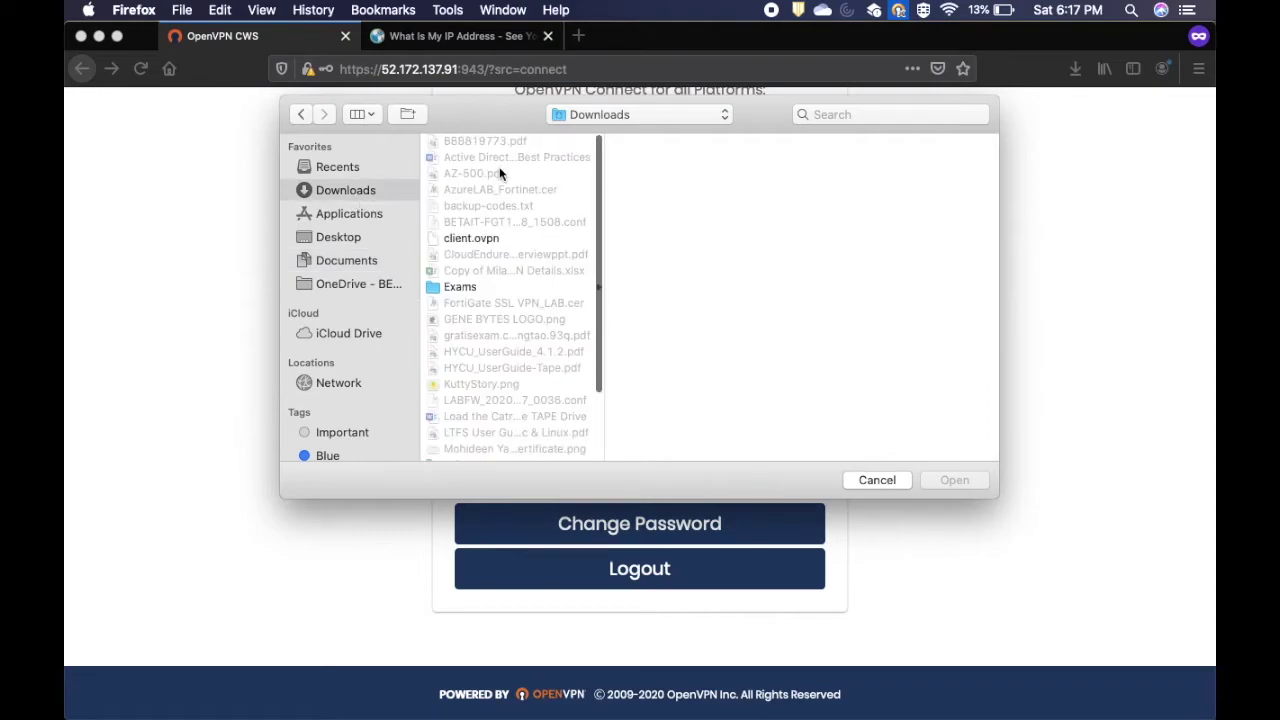
click(477, 237)
click(966, 486)
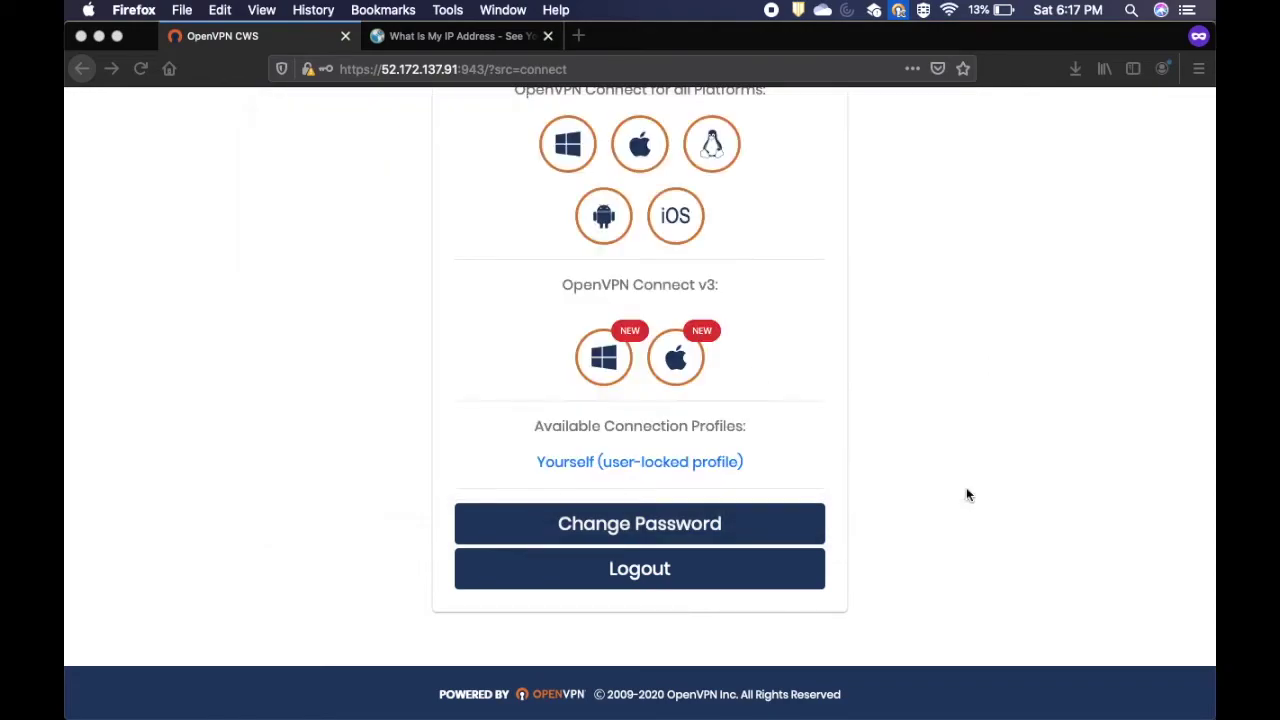
- Cancel the login for the old 13.127.181.215 server and dismiss the Downloads access prompt
click(898, 10)
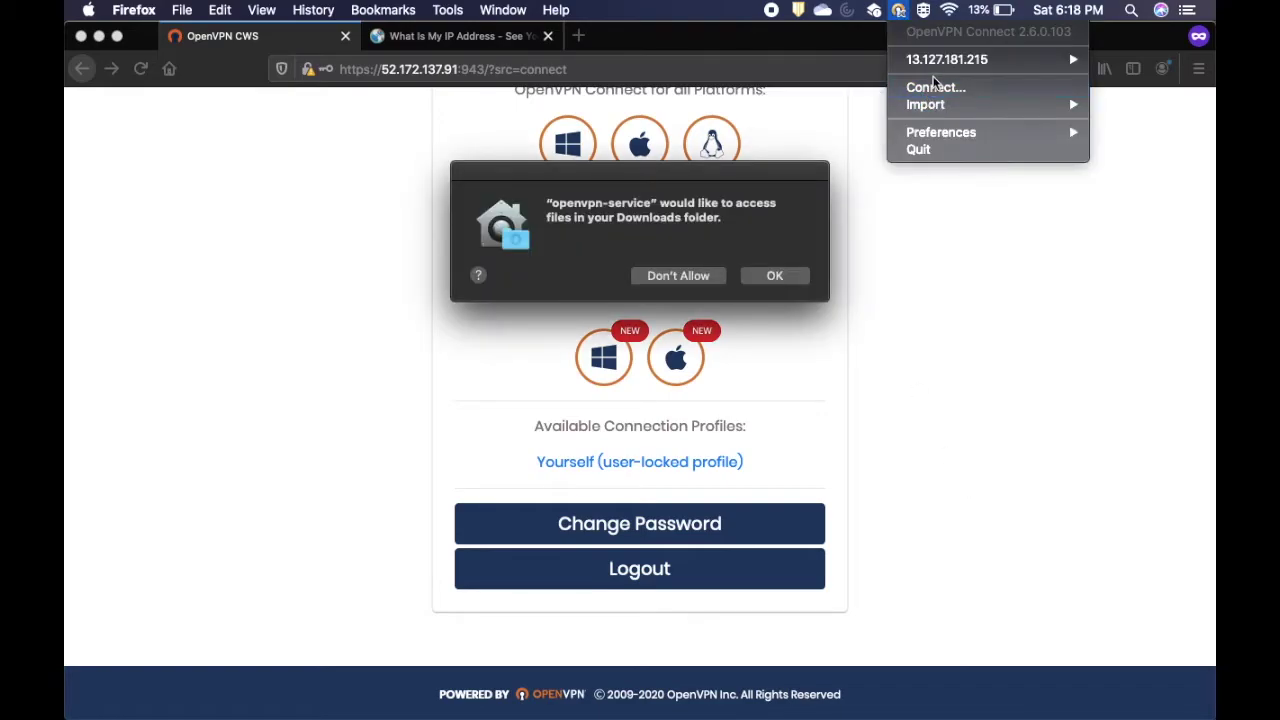
mouse_move(939, 65)
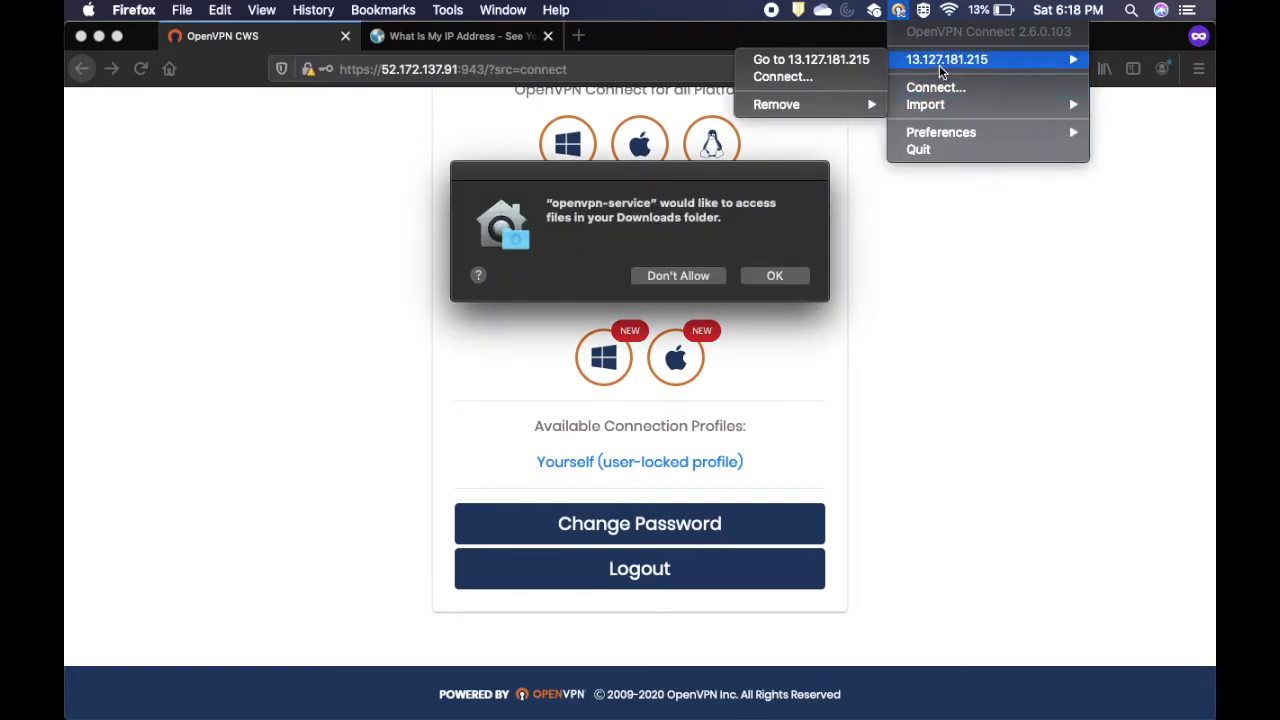
click(803, 76)
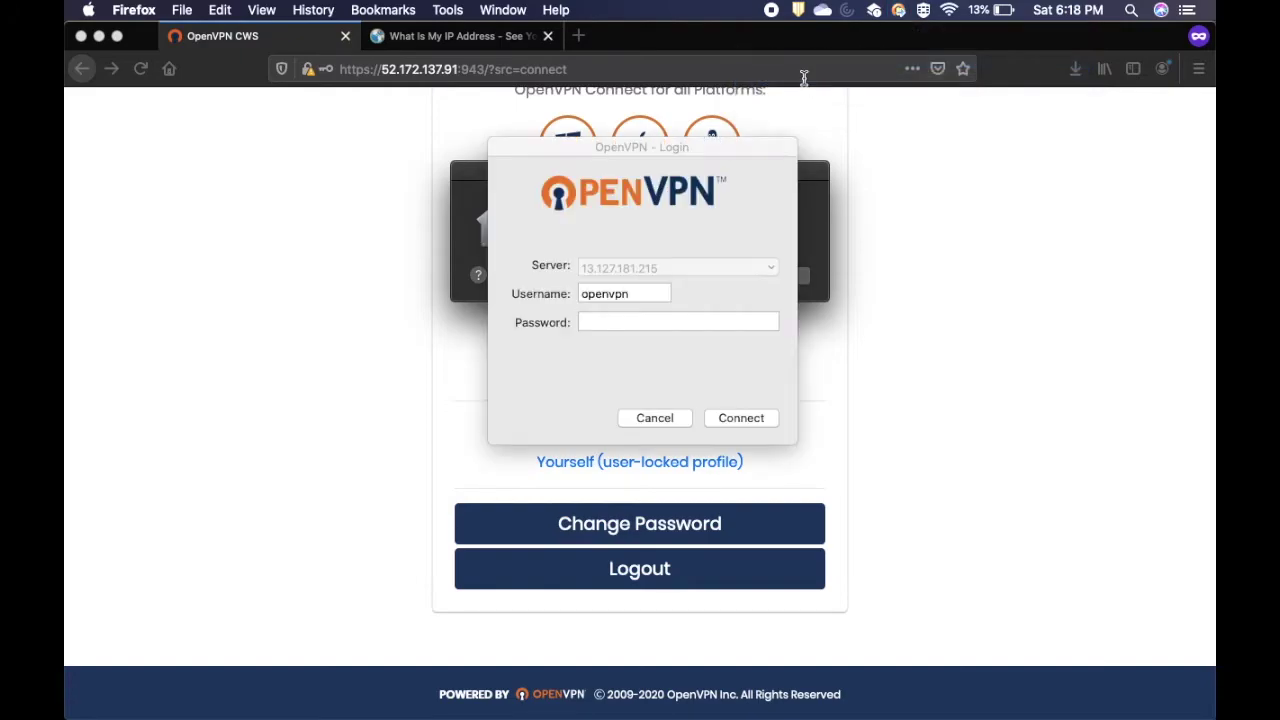
click(655, 418)
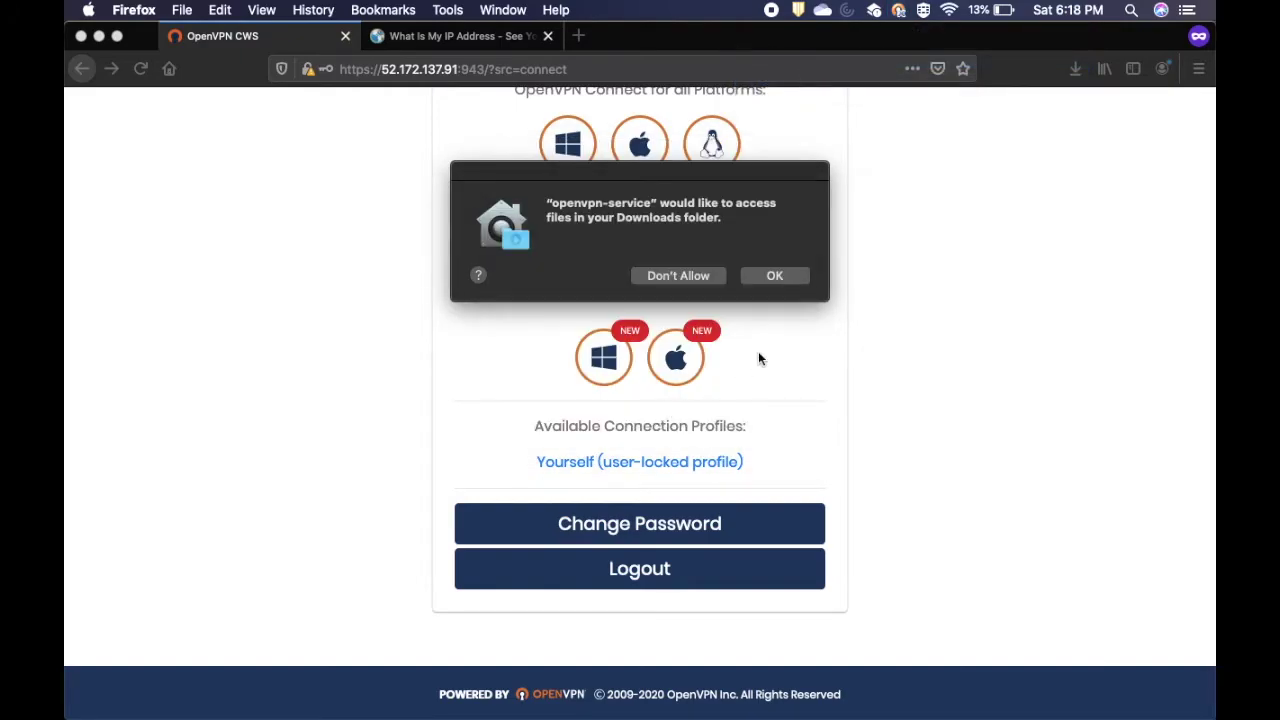
click(759, 277)
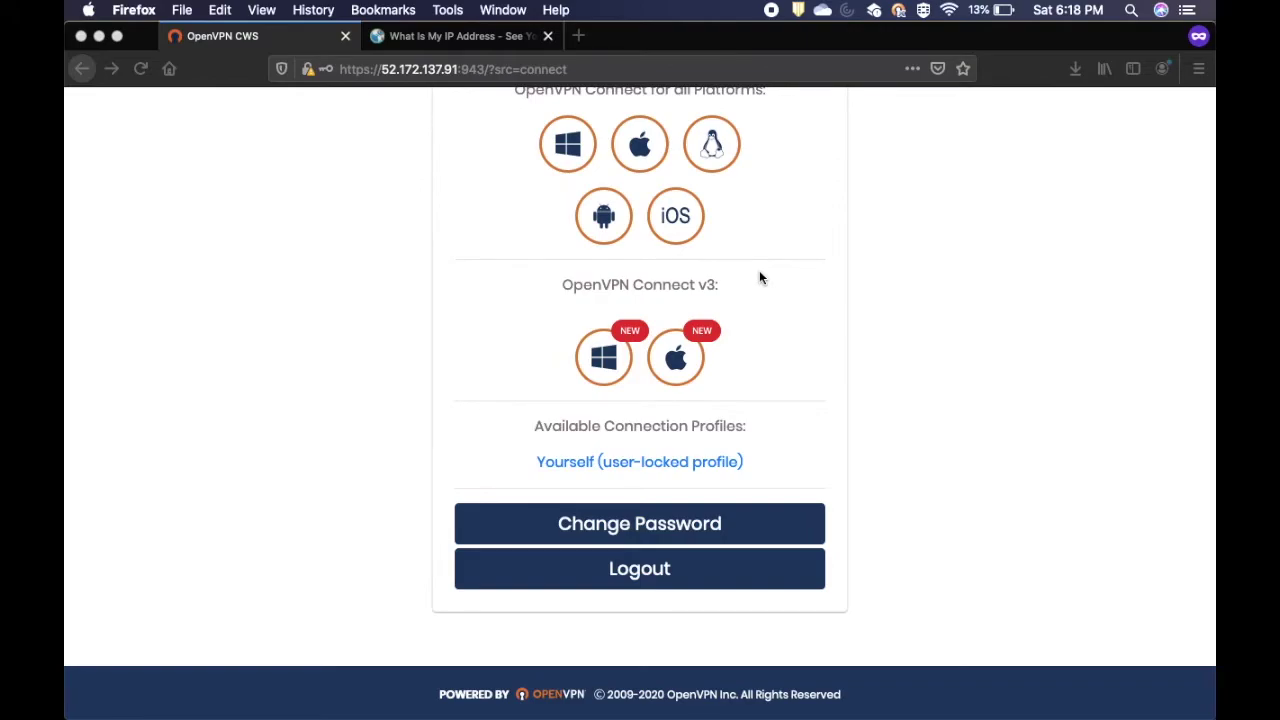
click(898, 10)
mouse_move(927, 76)
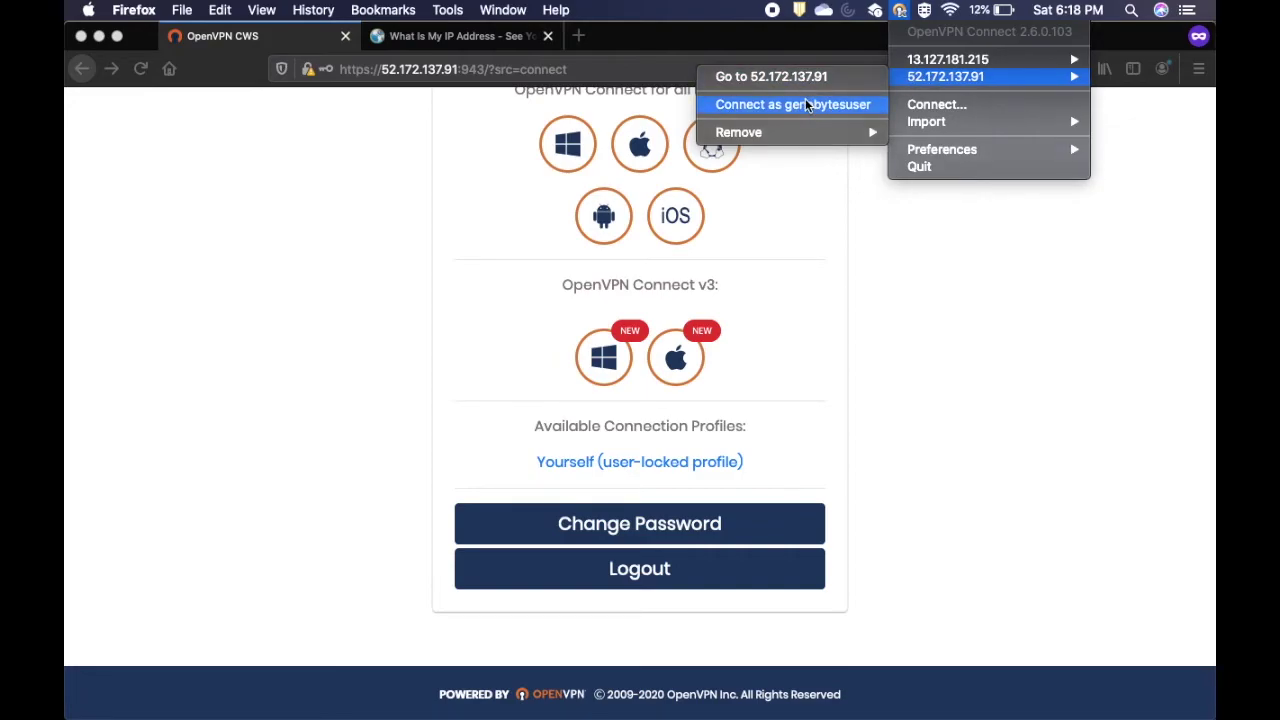
- Connect to 52.172.137.91 as the VPN user, accepting the unverified profile and entering the password
click(806, 103)
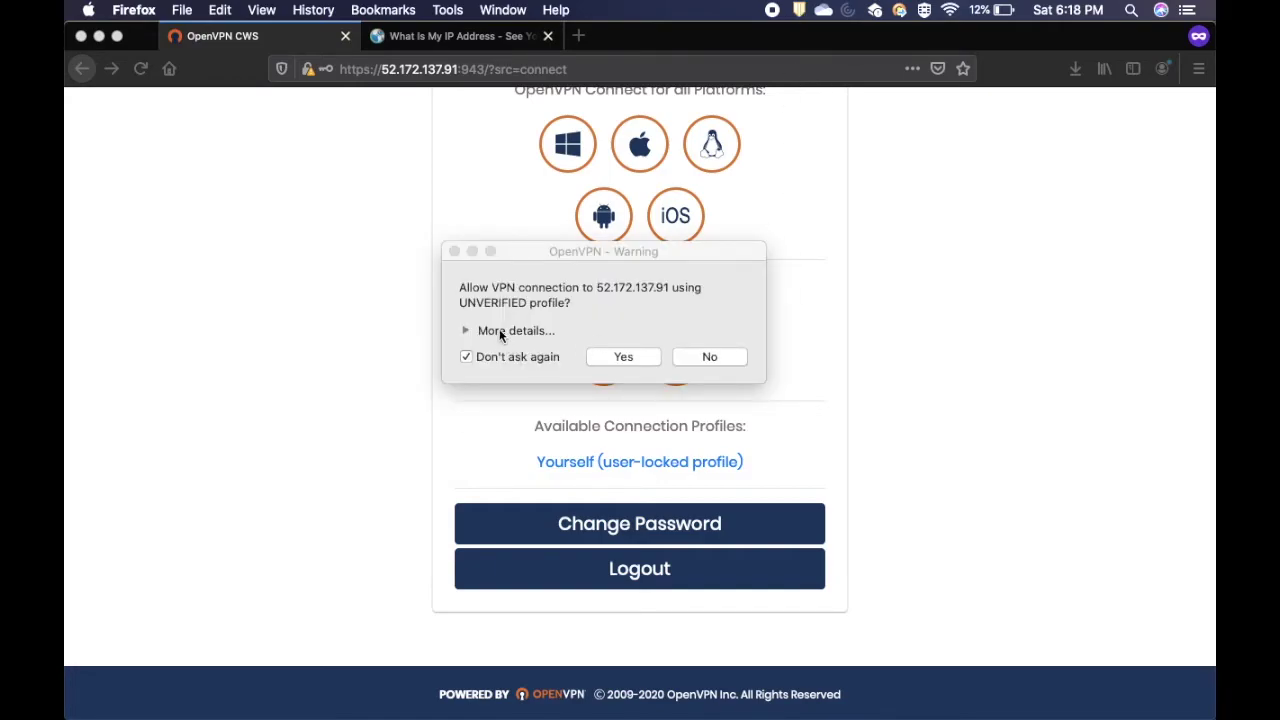
click(495, 323)
click(465, 331)
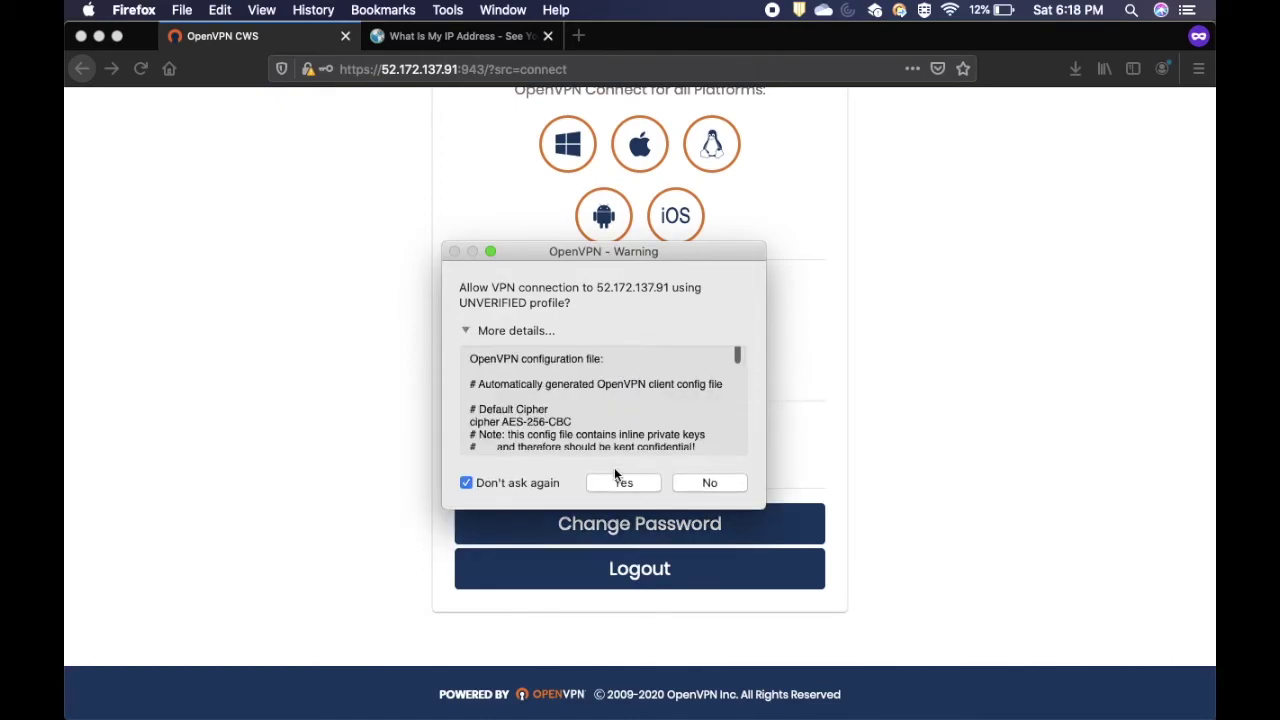
click(620, 481)
text(••••)
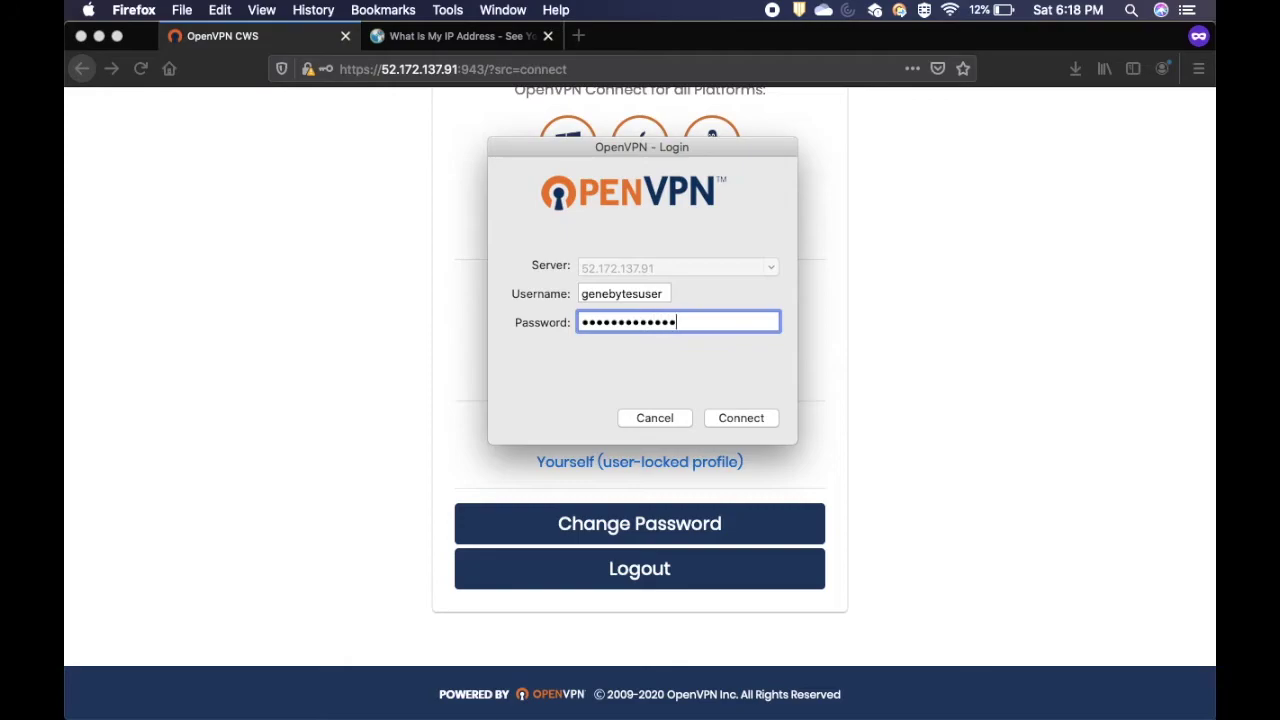
click(756, 419)
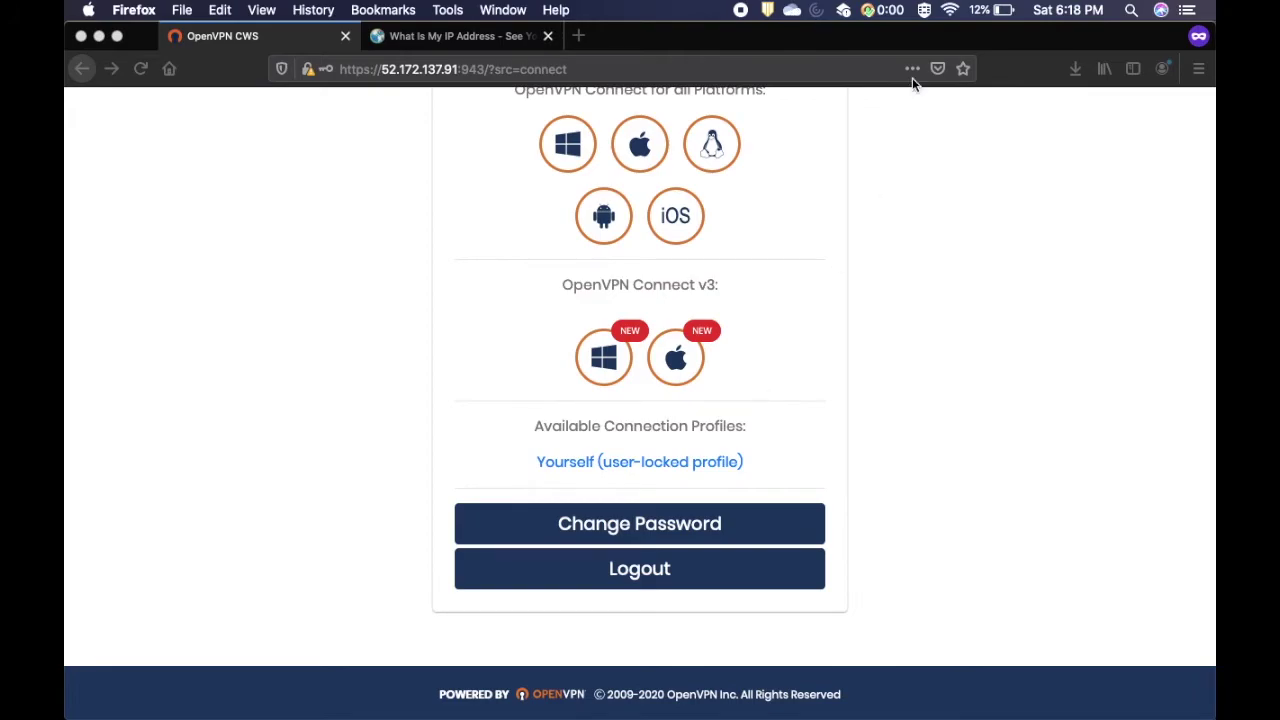
click(885, 12)
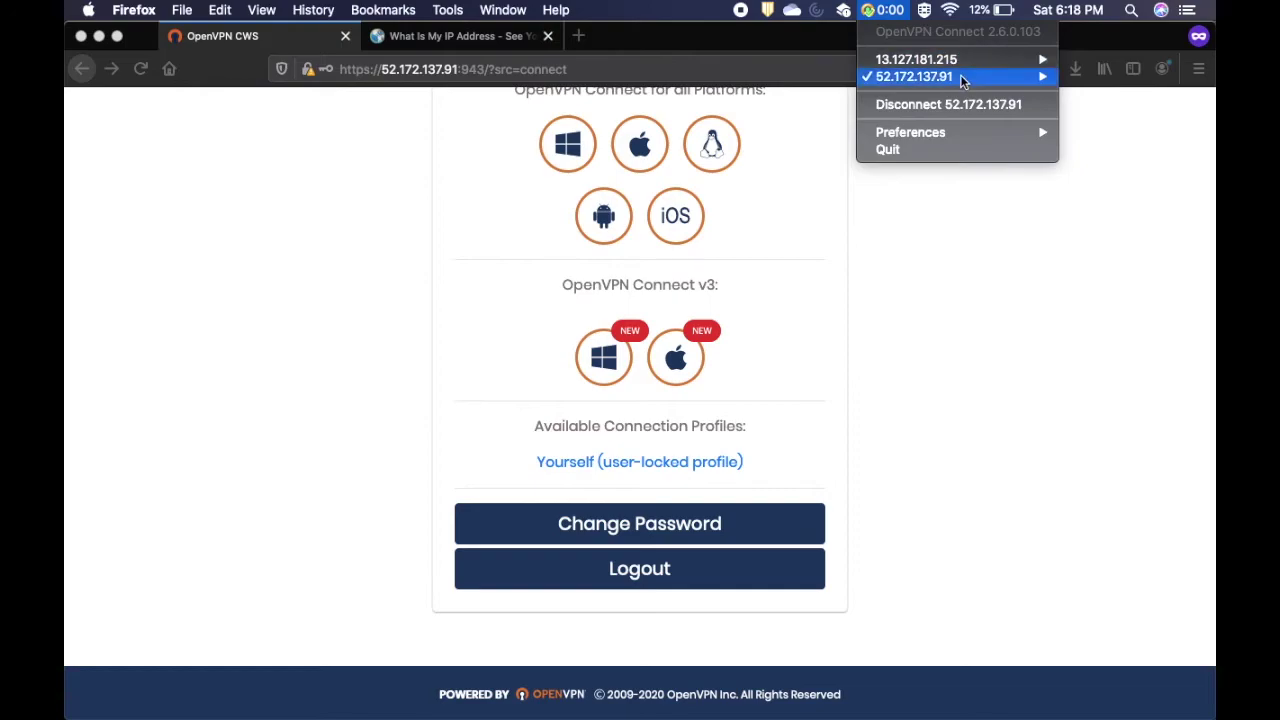
mouse_move(952, 132)
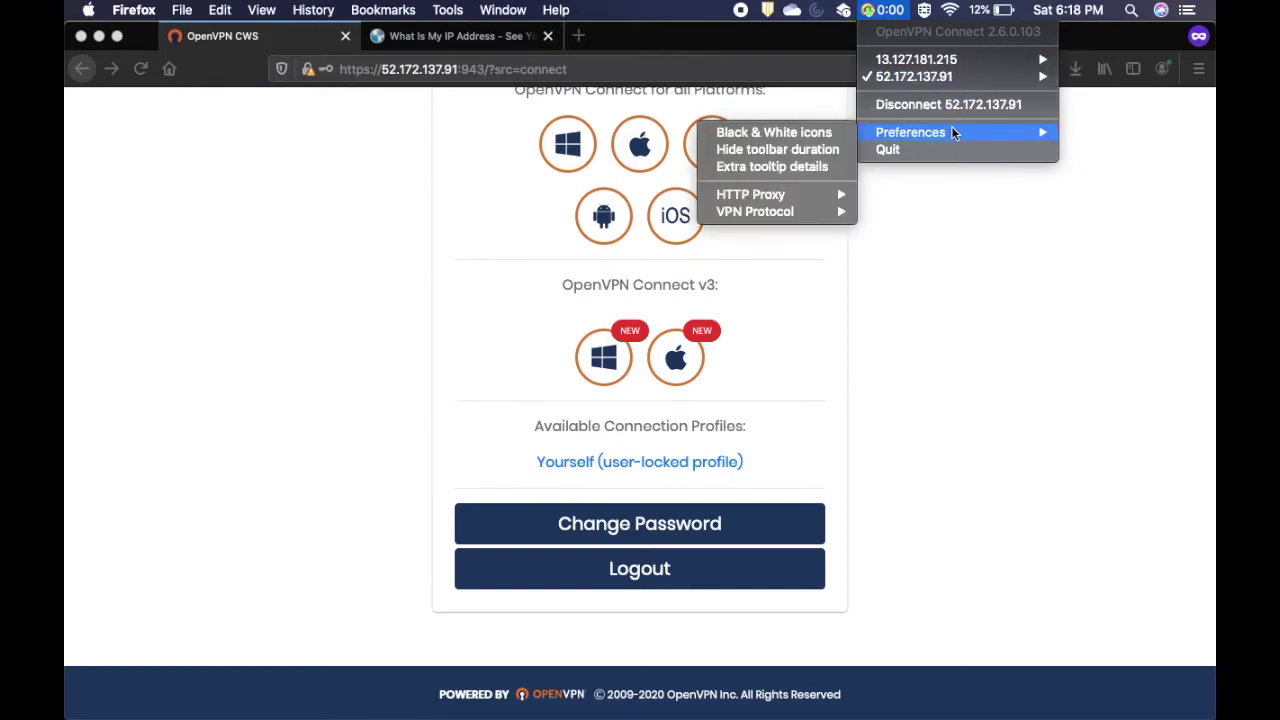
click(900, 355)
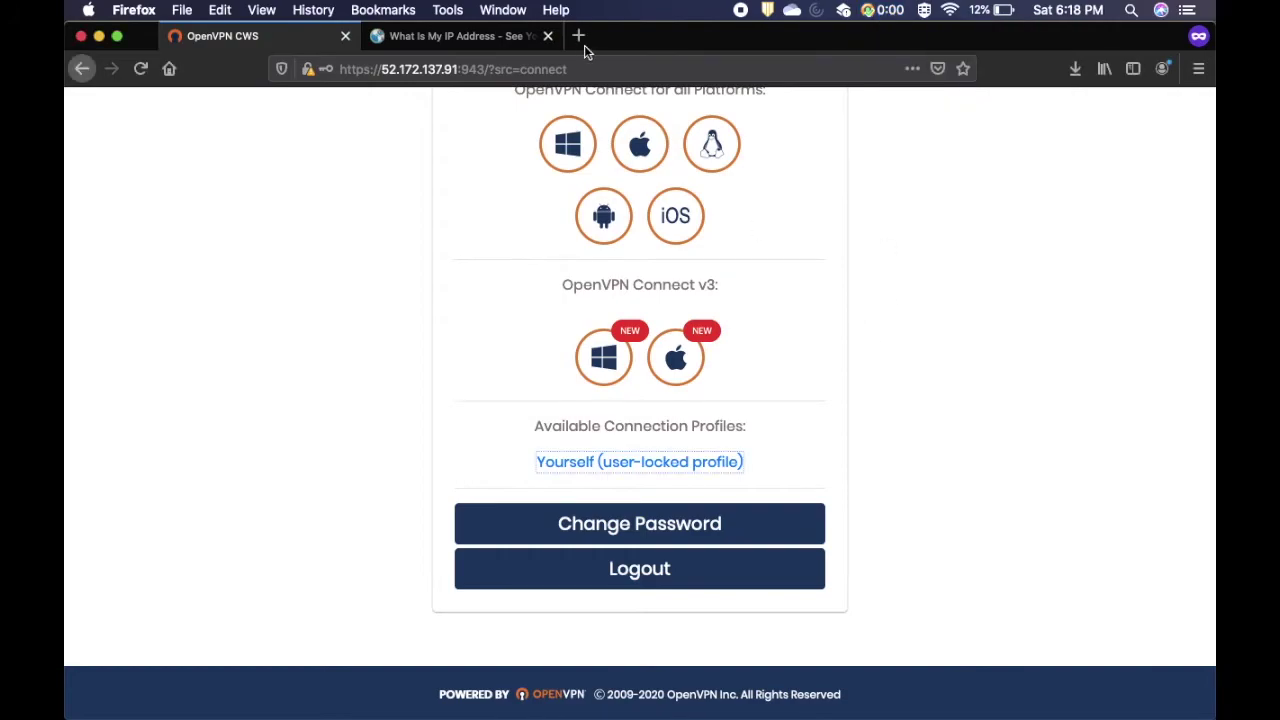
- Reload the What Is My IP Address page and confirm the IPv4 now reads 52.172.137.91
click(491, 45)
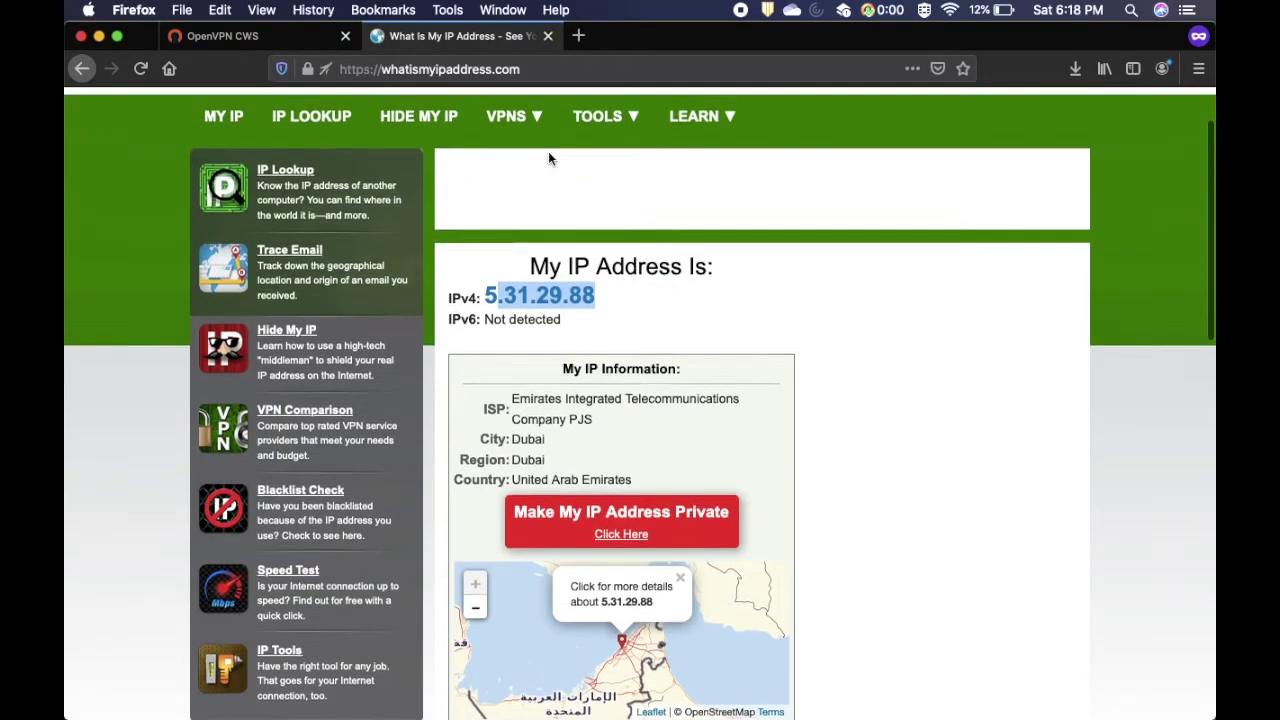
scroll(548, 151, up, 2)
click(140, 68)
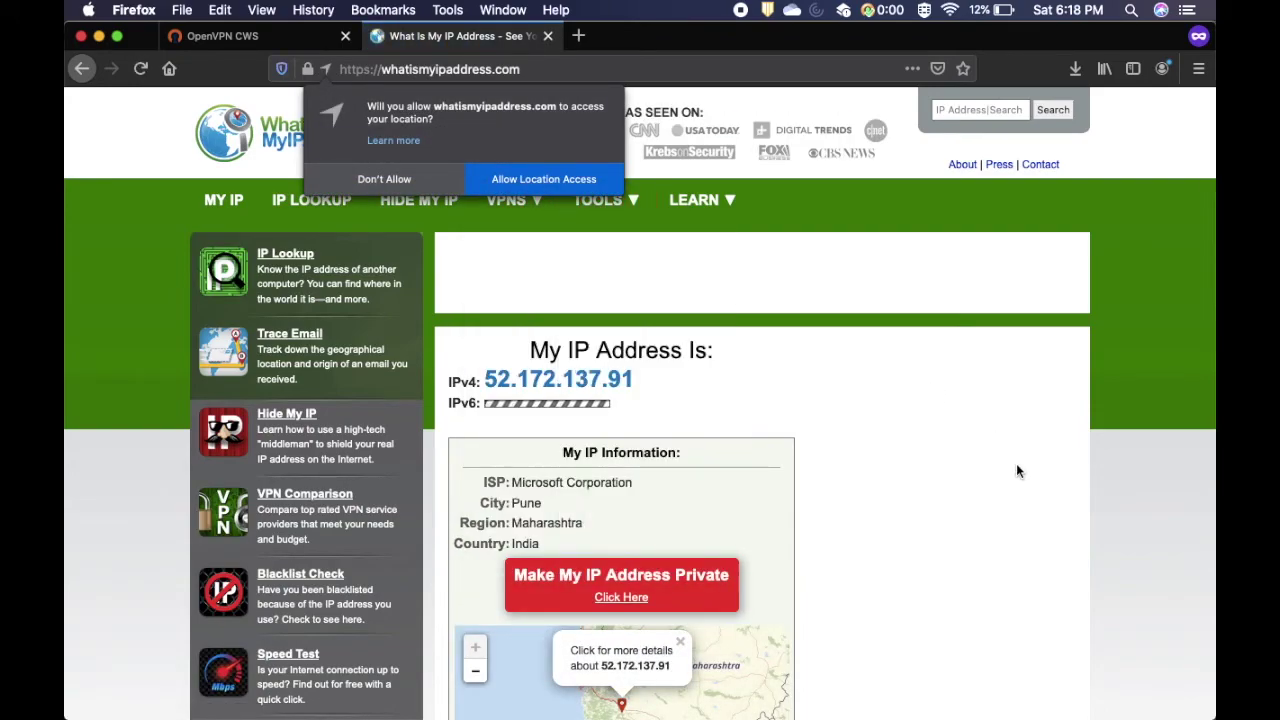
click(418, 200)
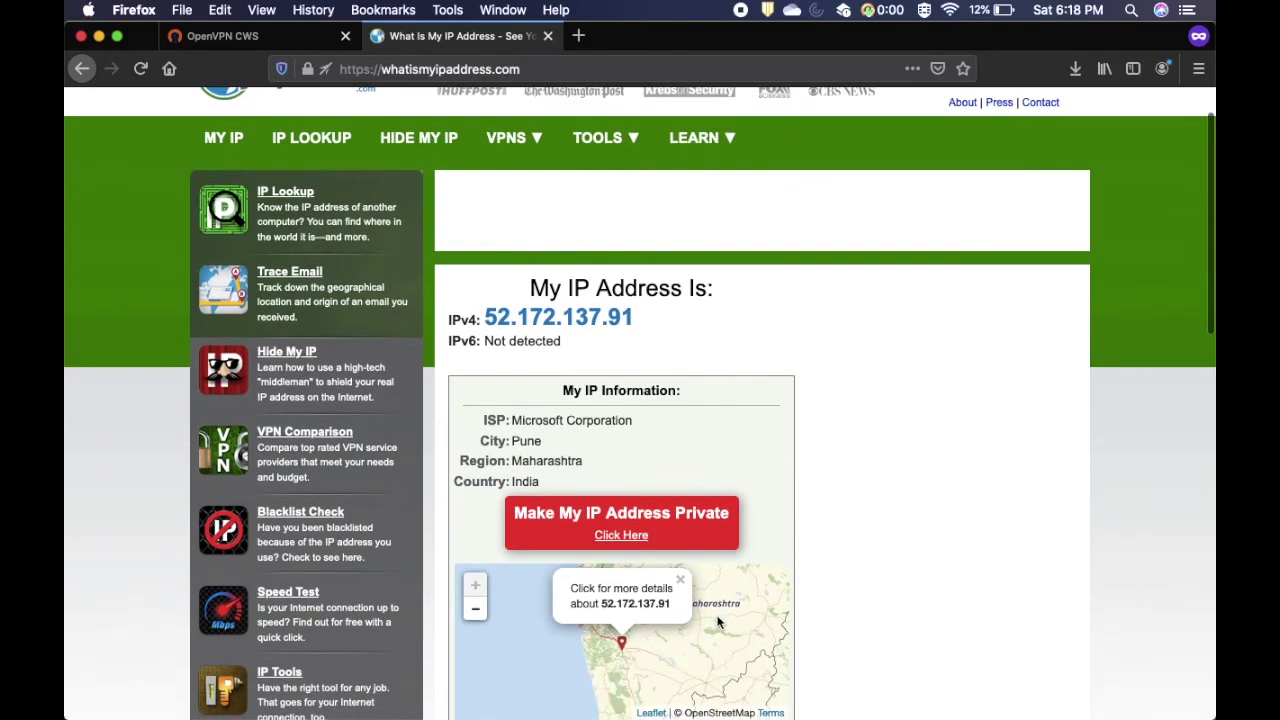
scroll(569, 400, down, 1)
drag(484, 318, 645, 322)
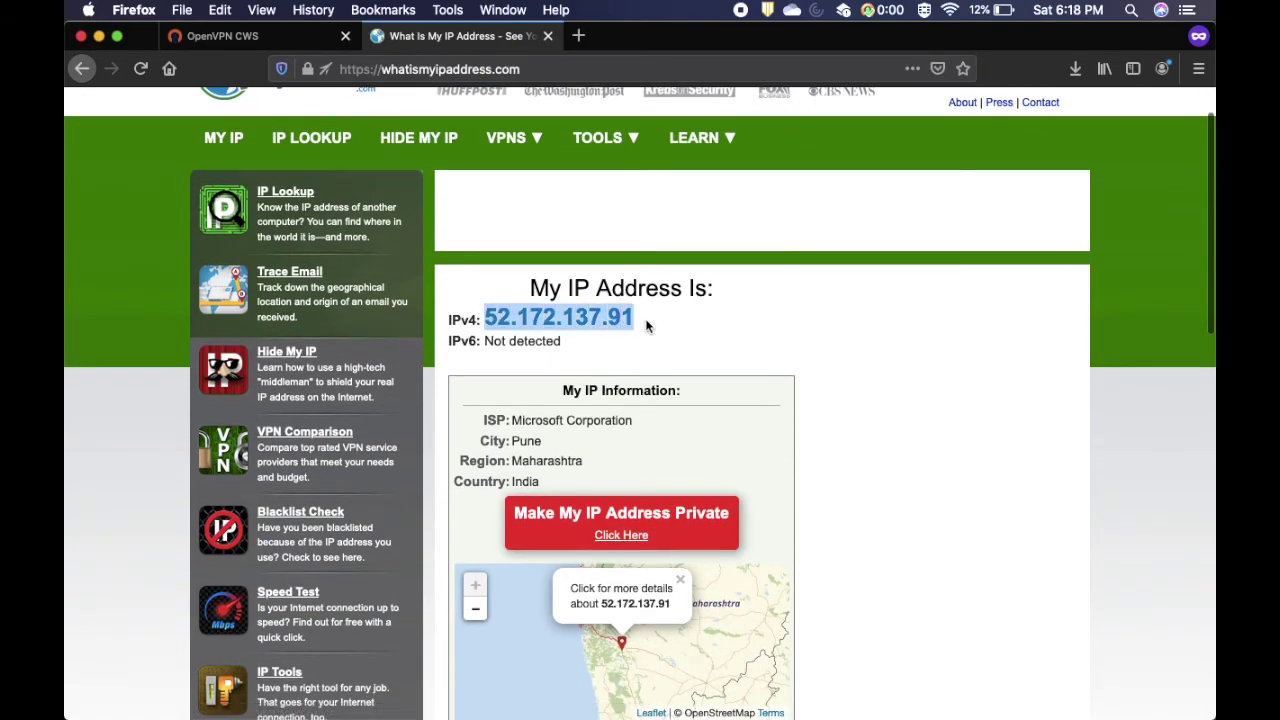
scroll(500, 410, down, 1)
- Select the Microsoft Corporation, Pune location details and load tn.railwire.co.in in a new tab
drag(545, 440, 479, 377)
scroll(614, 294, up, 2)
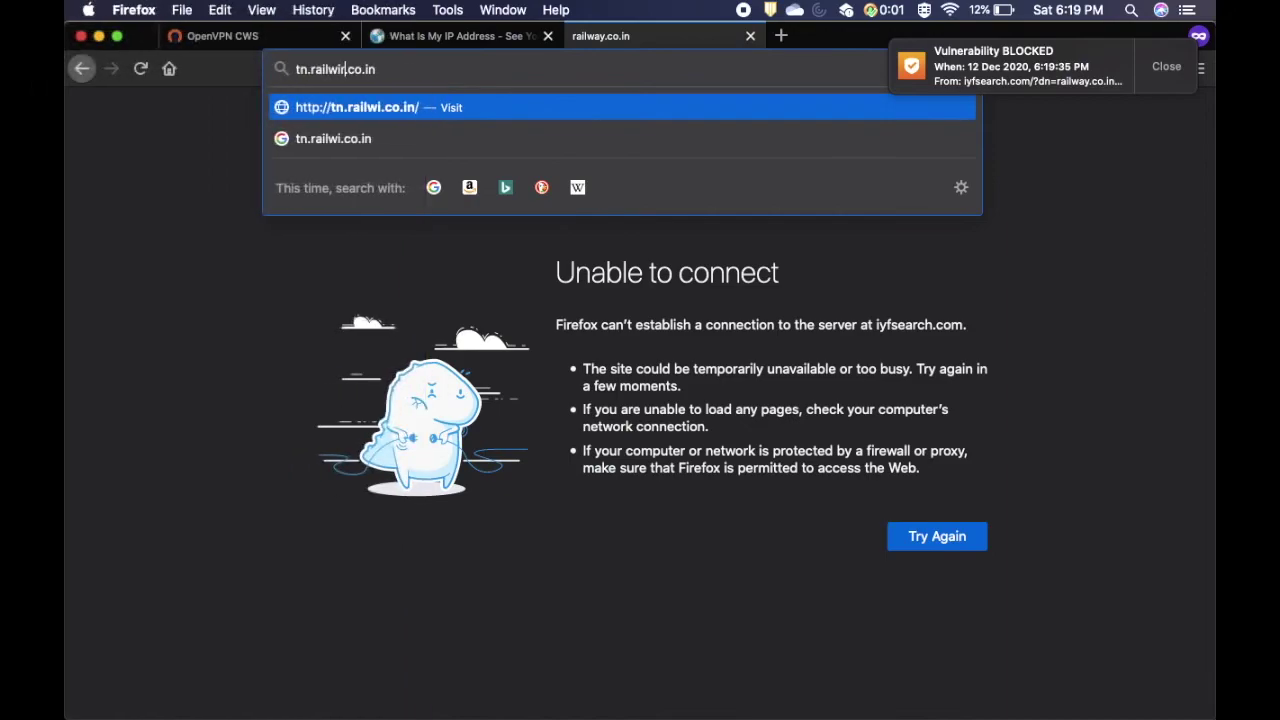
text(re)
key(Return)
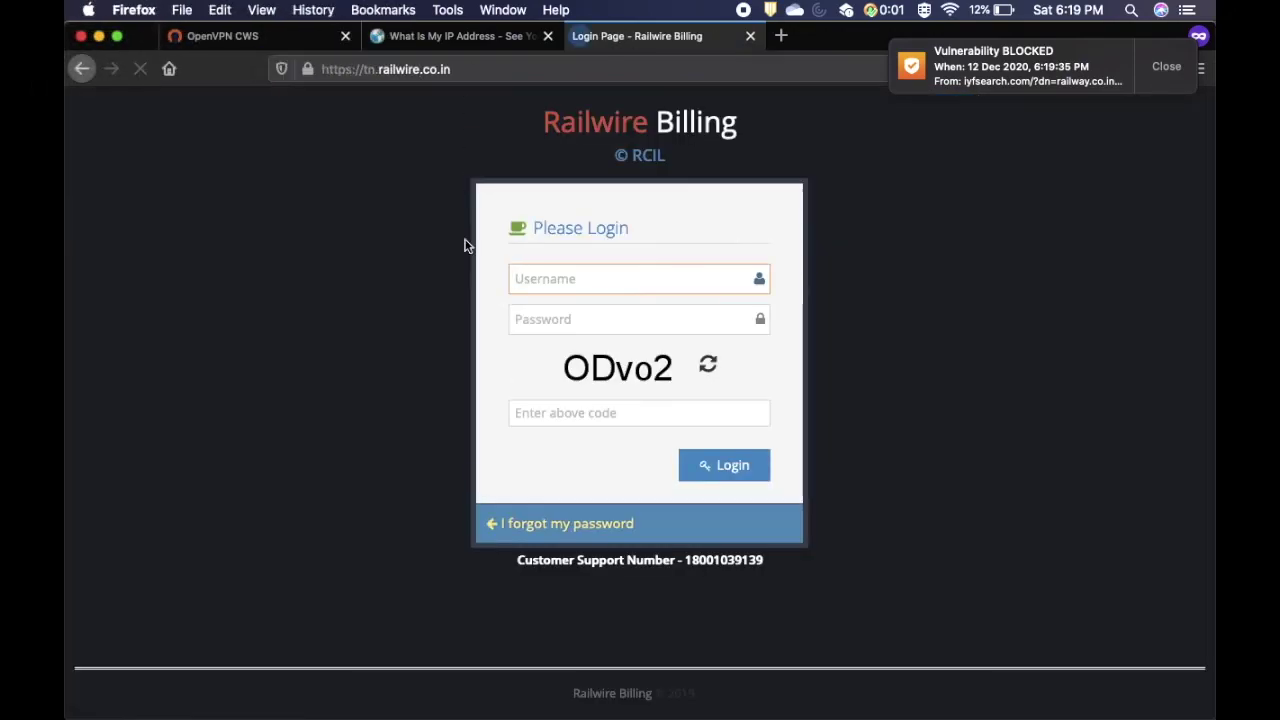
- Disconnect from the 52.172.137.91 VPN and reload the What Is My IP Address page
click(881, 12)
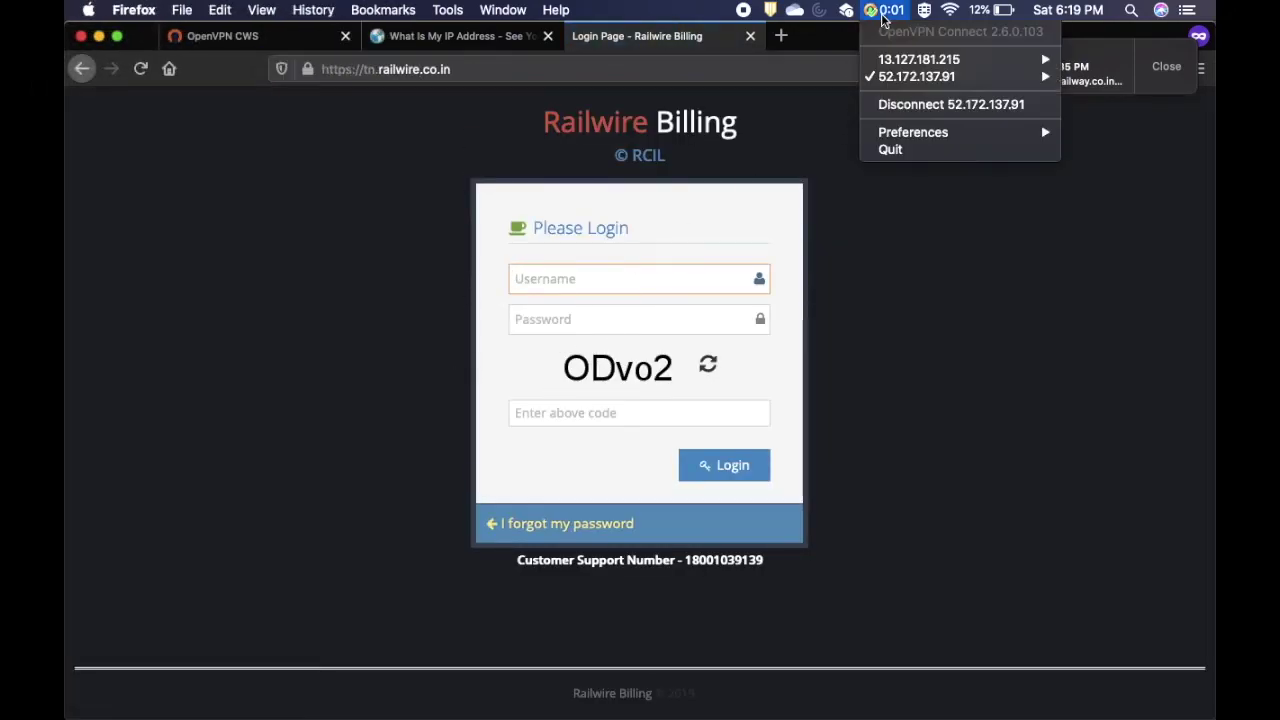
click(914, 110)
click(420, 45)
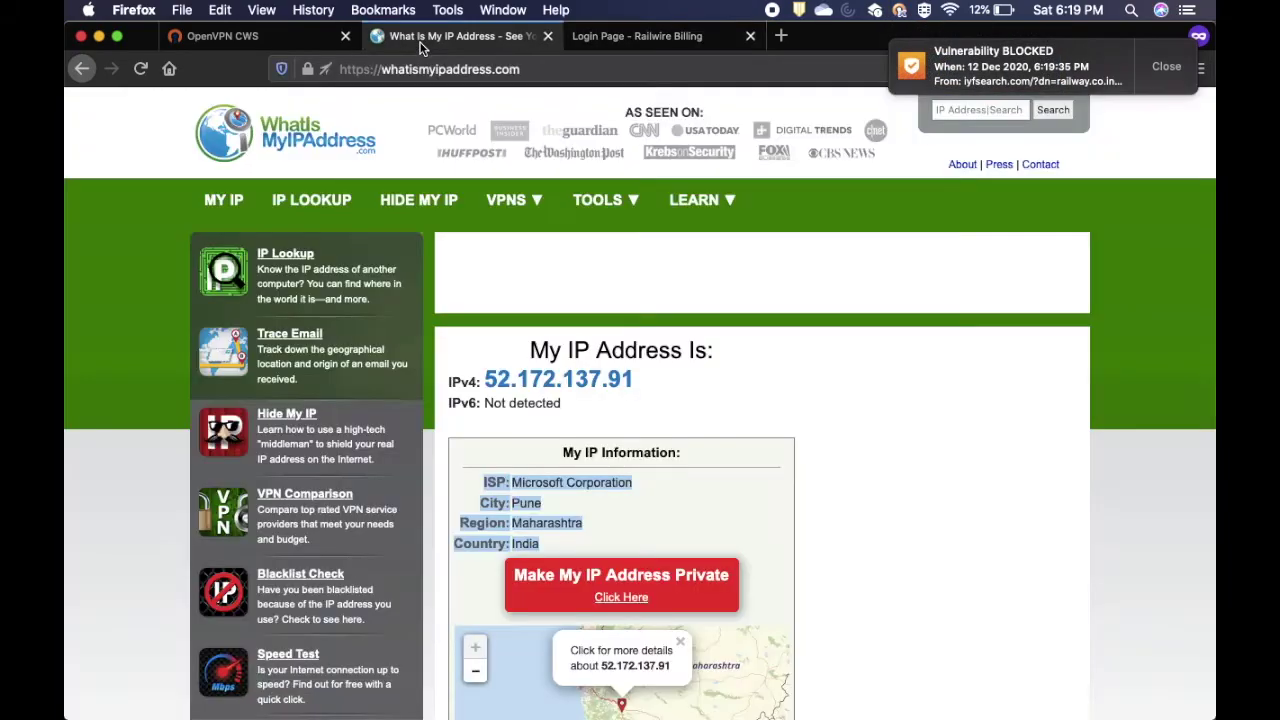
click(767, 356)
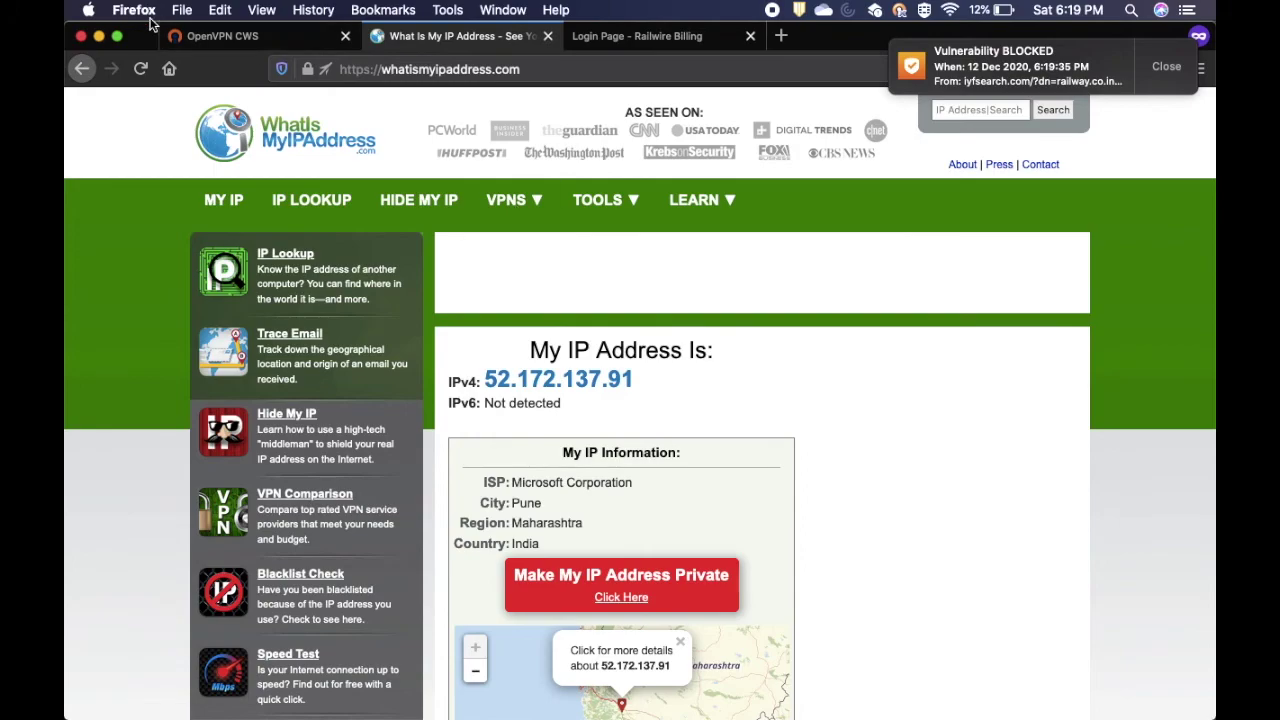
click(141, 73)
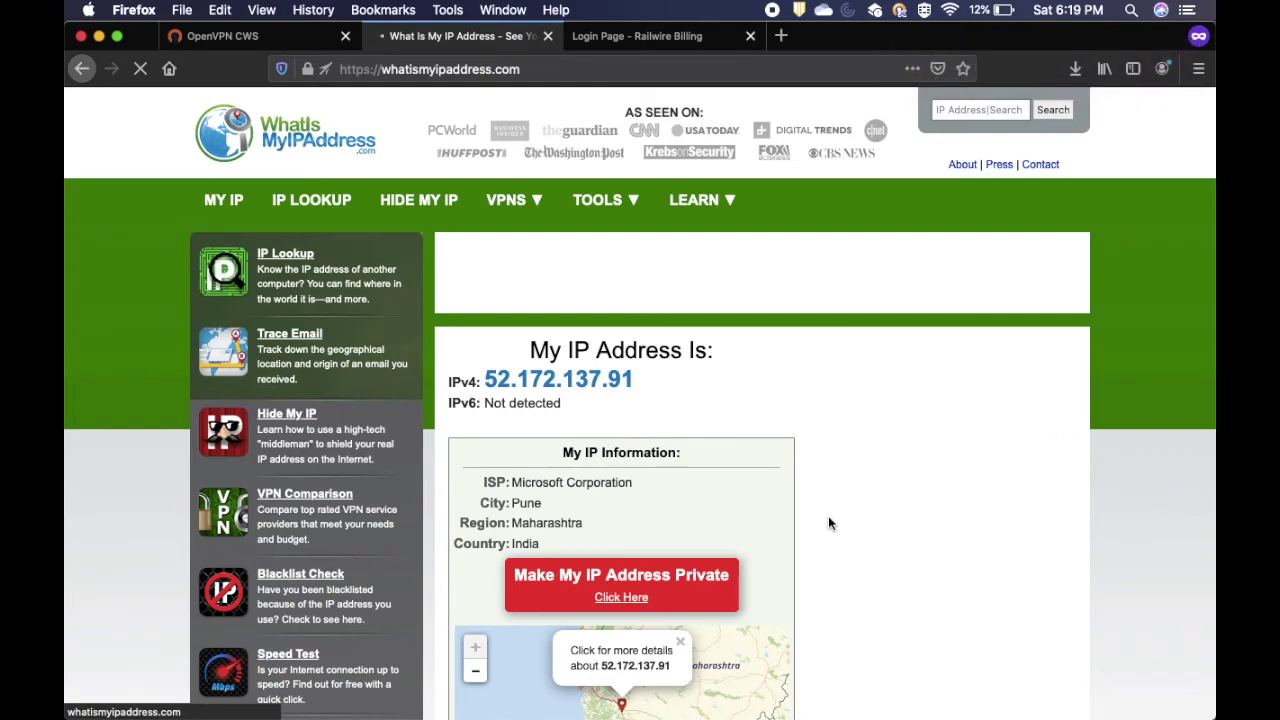
- Confirm the VPN is disconnected and the IP is back to 5.31.29.88 in Dubai
scroll(828, 515, down, 1)
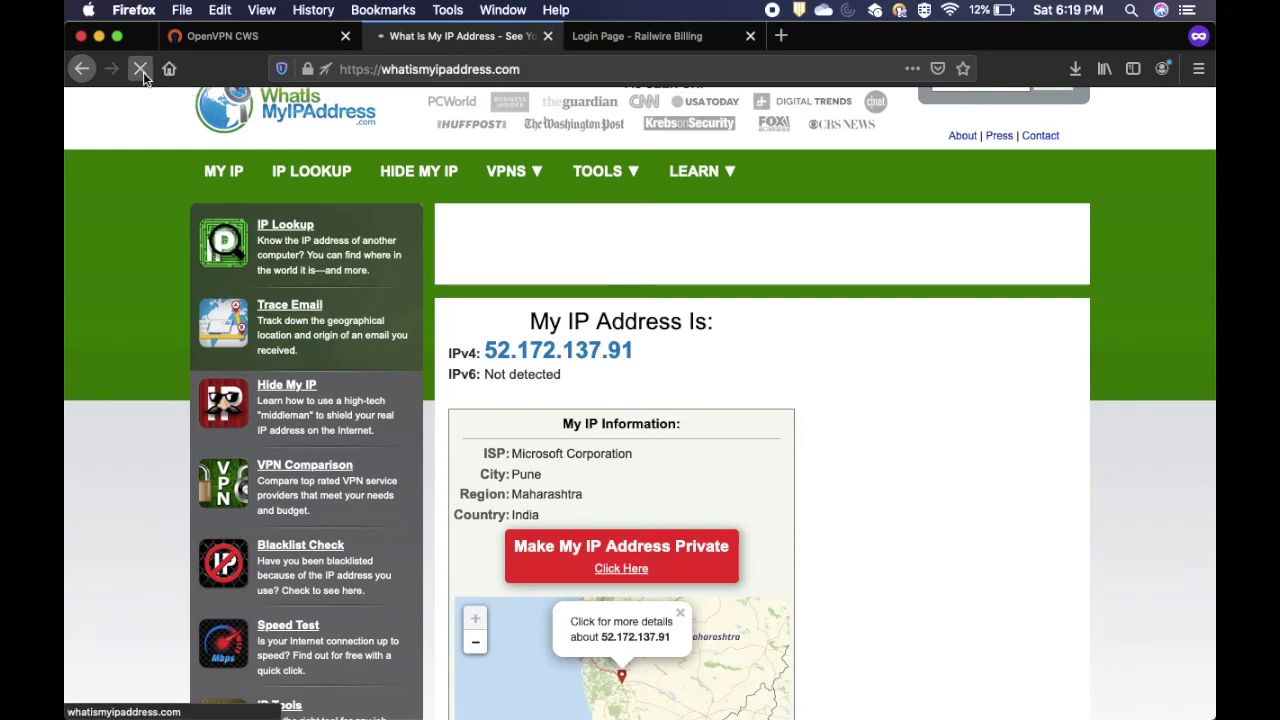
click(901, 10)
click(915, 515)
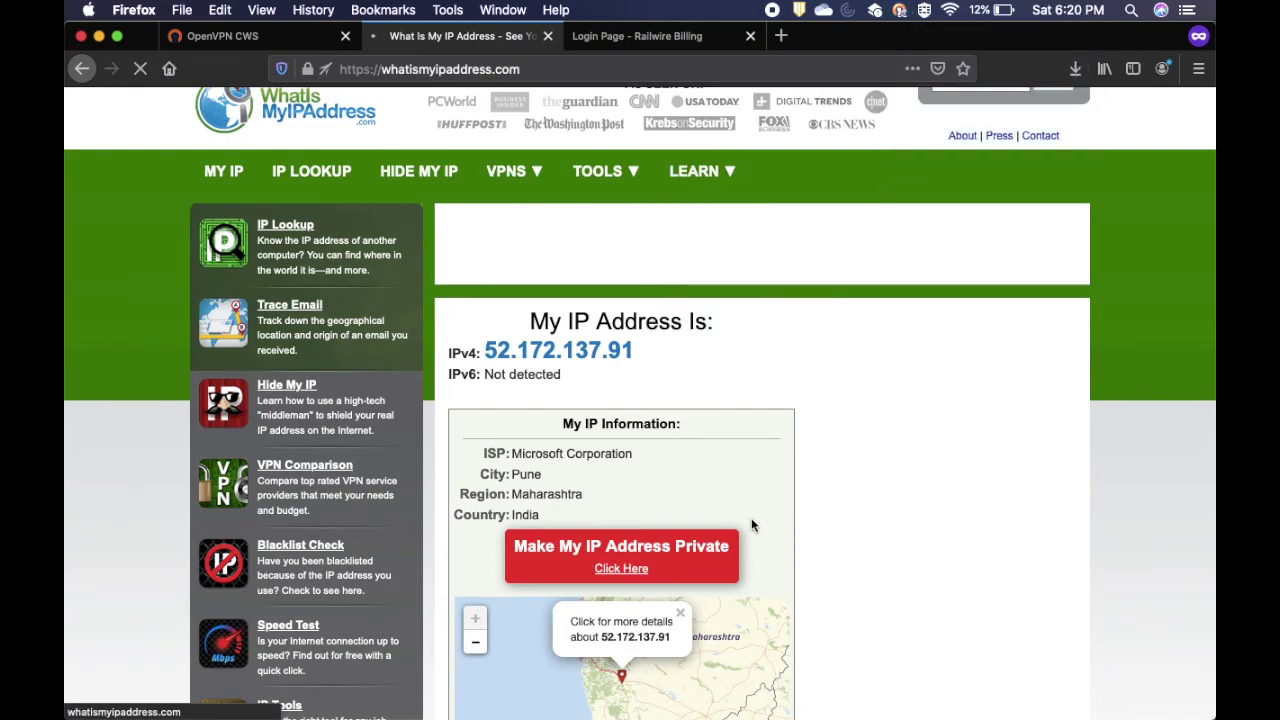
scroll(365, 276, down, 1)
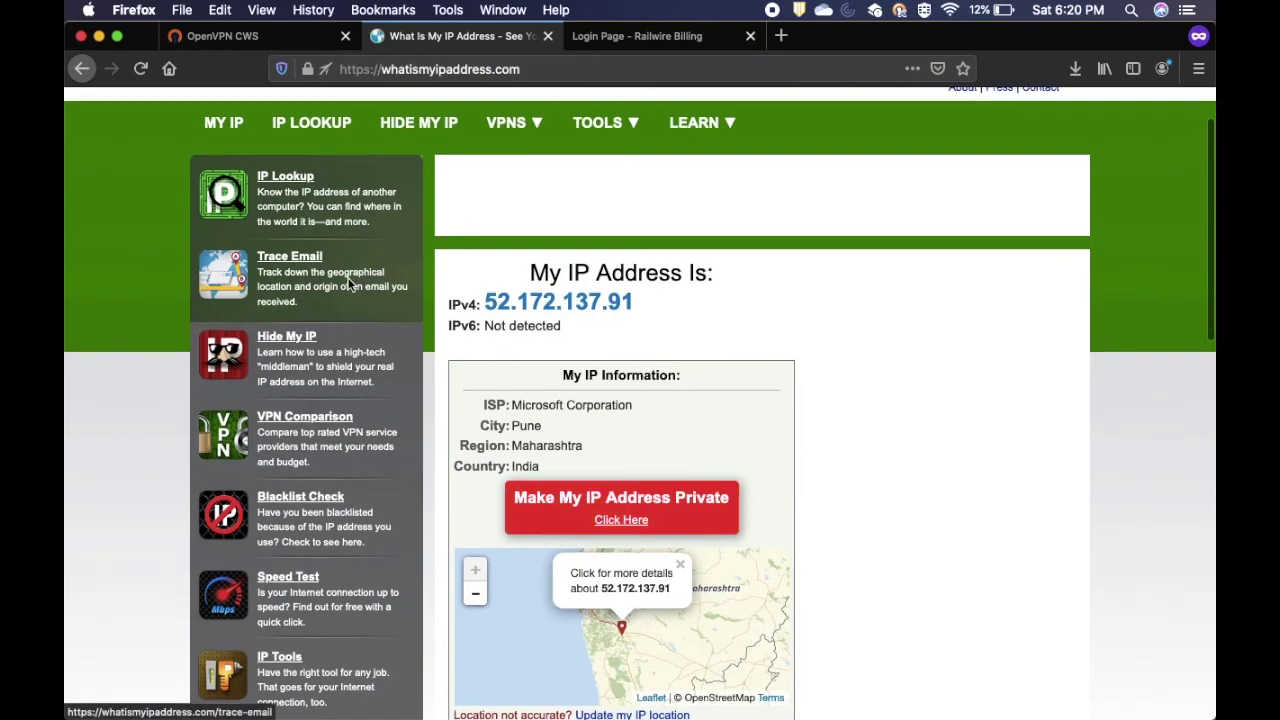
click(212, 182)
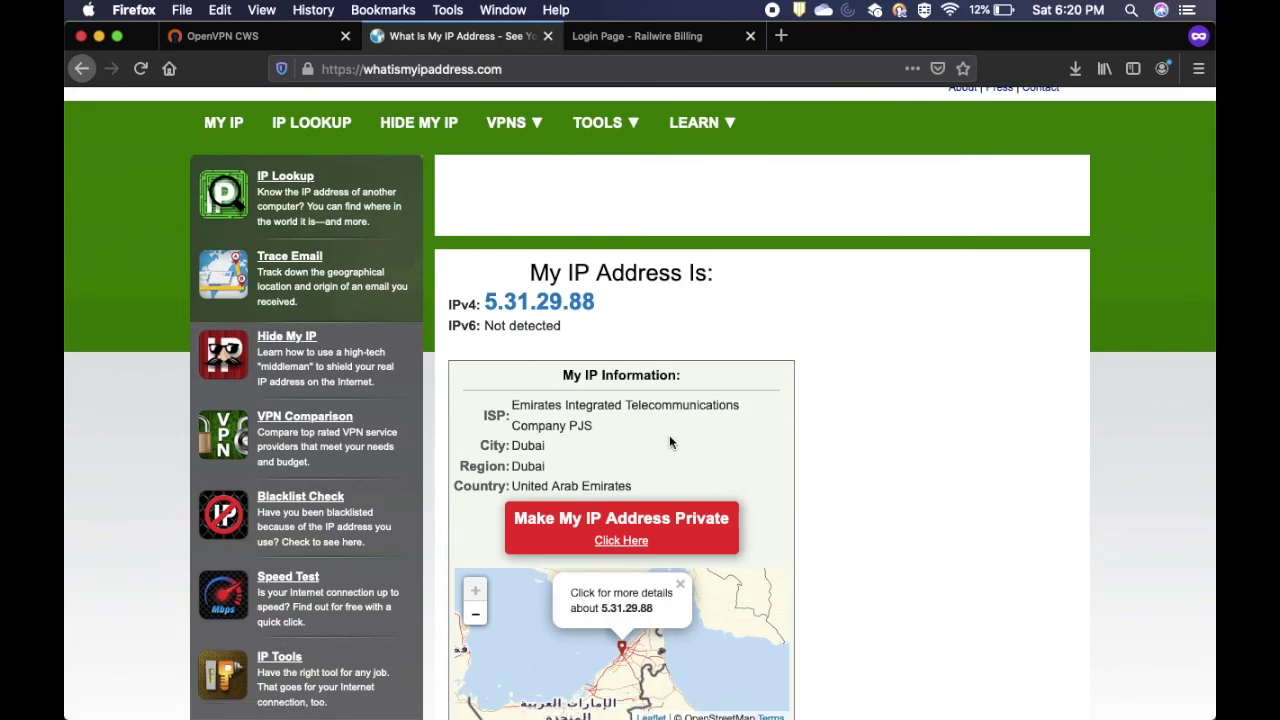
- Reload the tn.railwire.co.in tab and capture its 'The connection has timed out' error
click(645, 40)
click(141, 70)
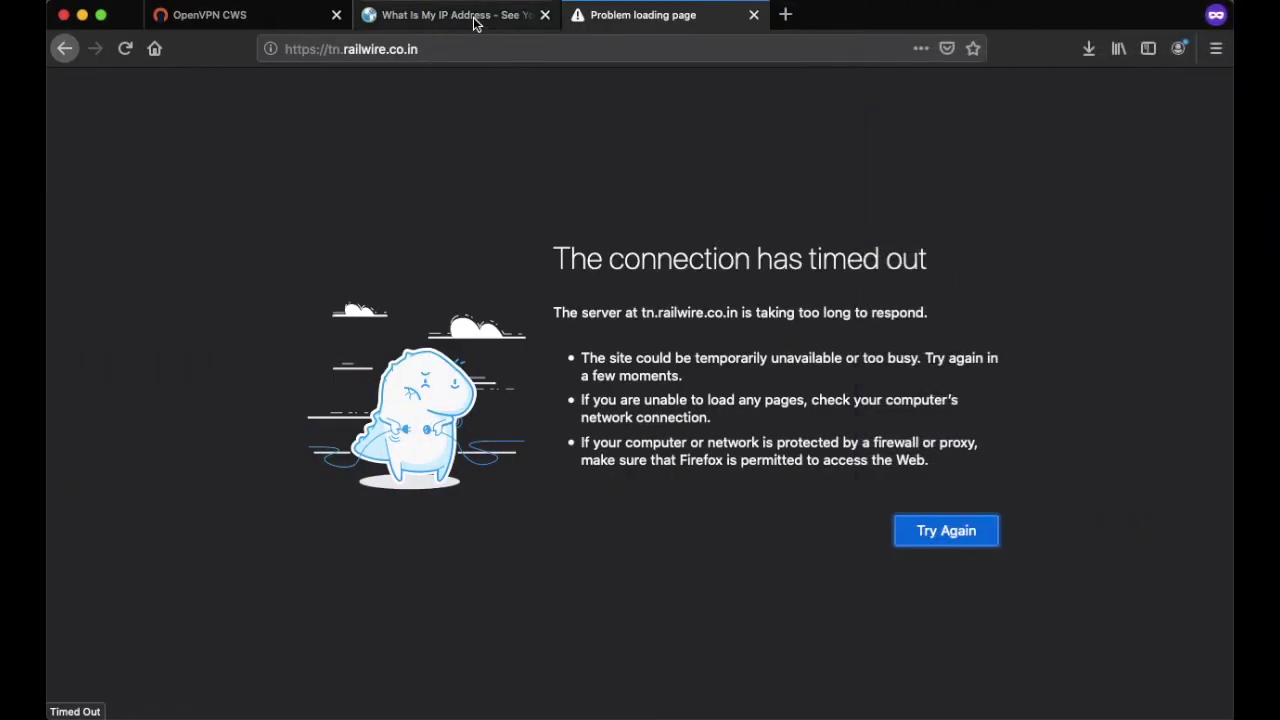
click(475, 17)
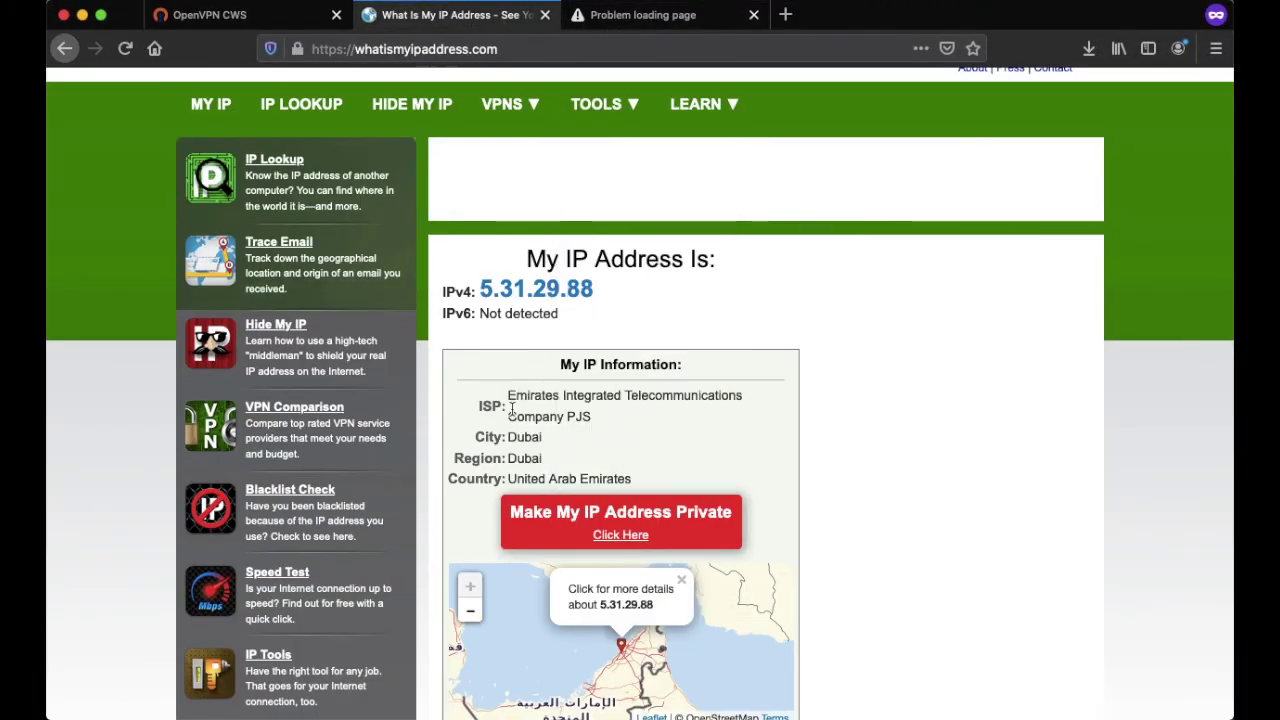
click(676, 22)
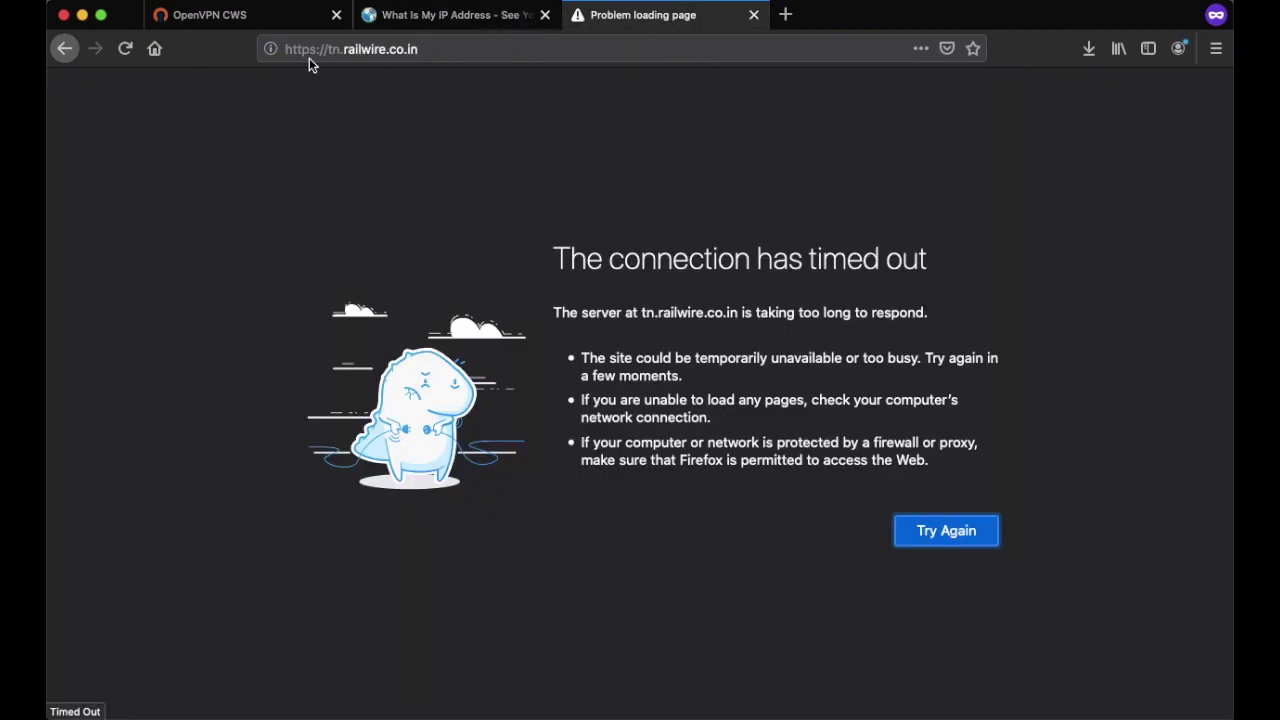
drag(548, 272, 921, 293)
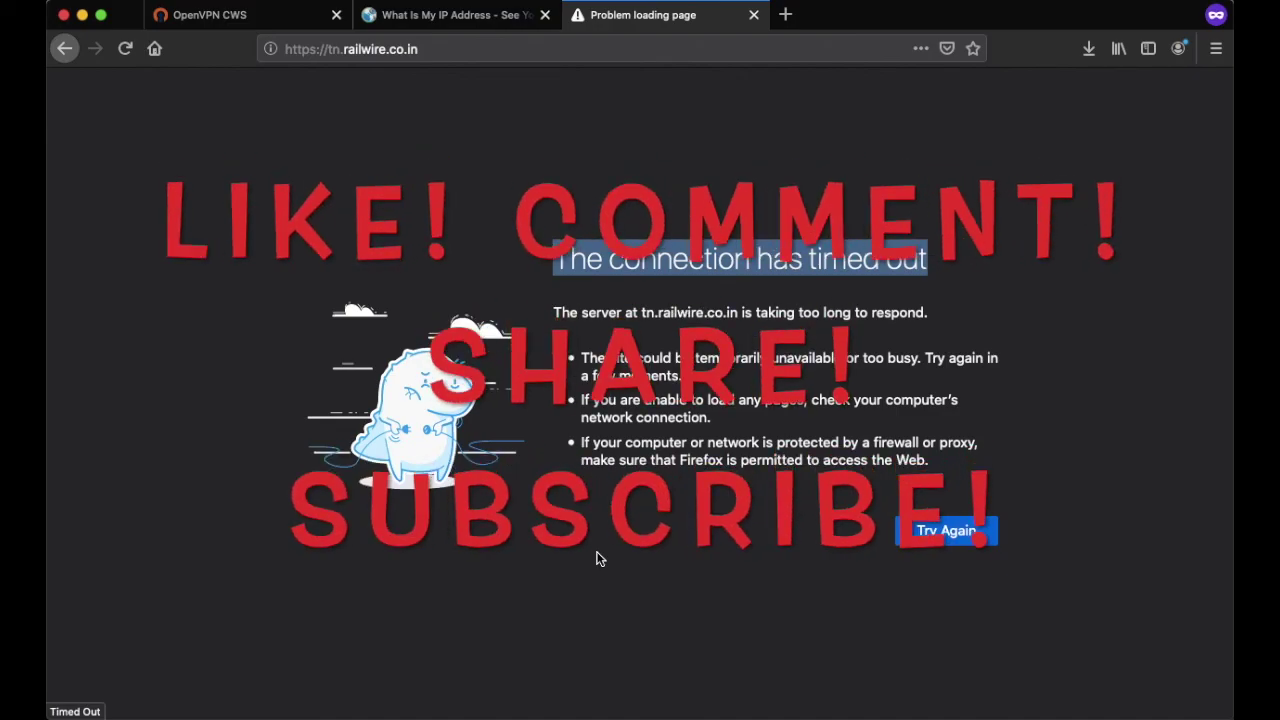
key(super+shift+5)
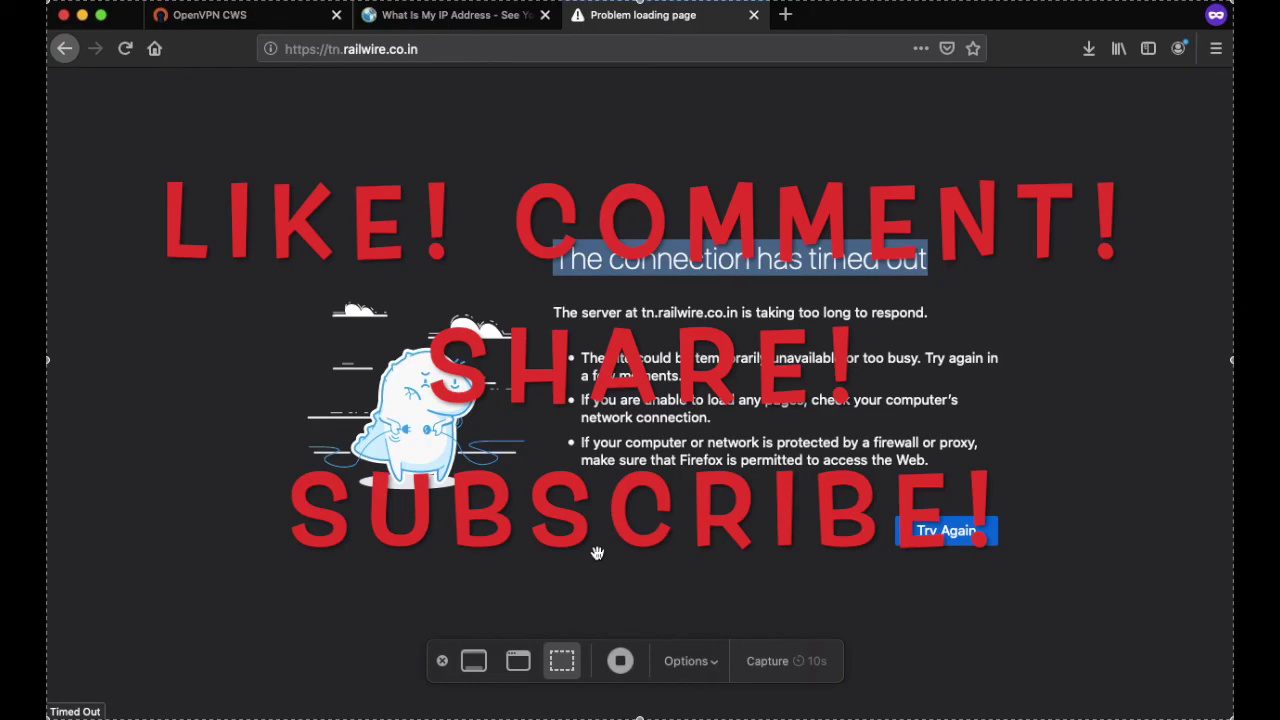